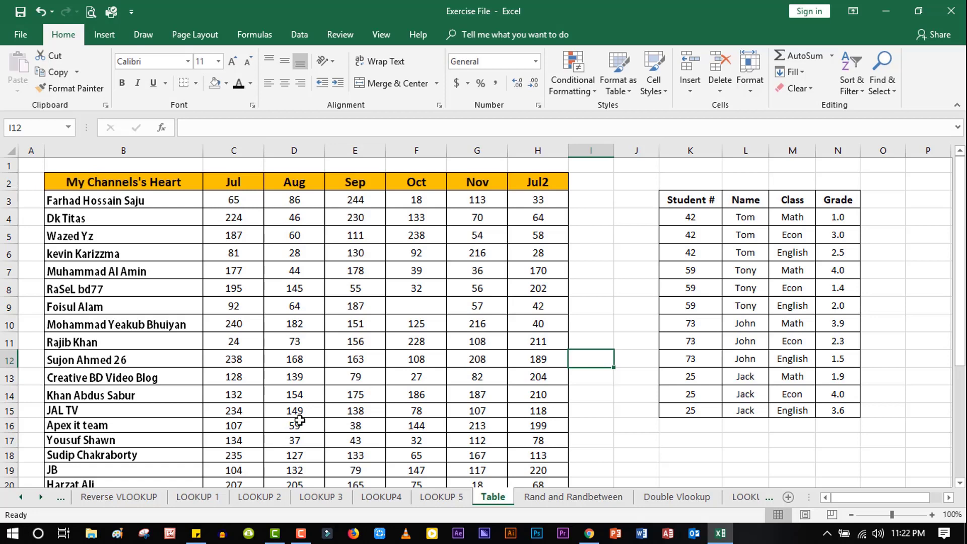
Step: Show the Insert ribbon commands and dismiss the Insert 3D Models tip
click(105, 36)
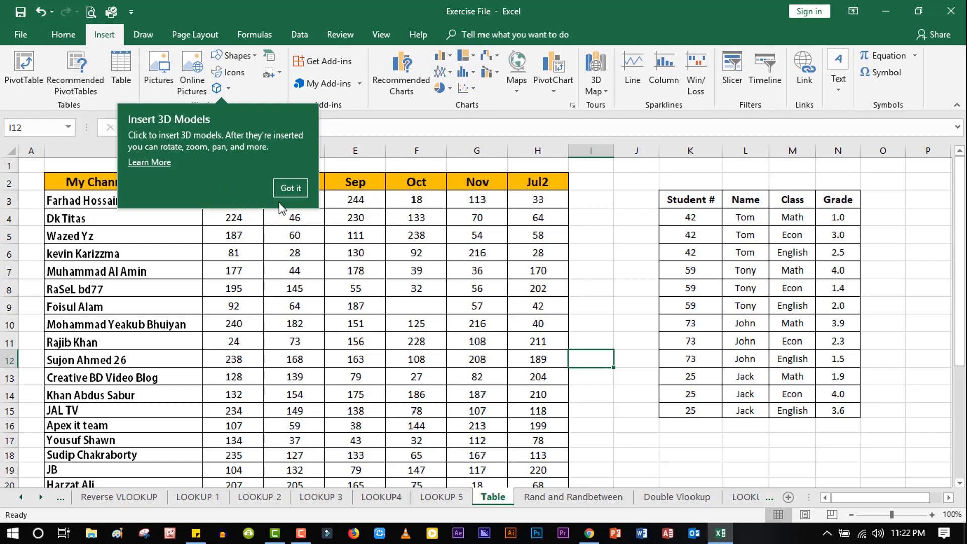
click(298, 187)
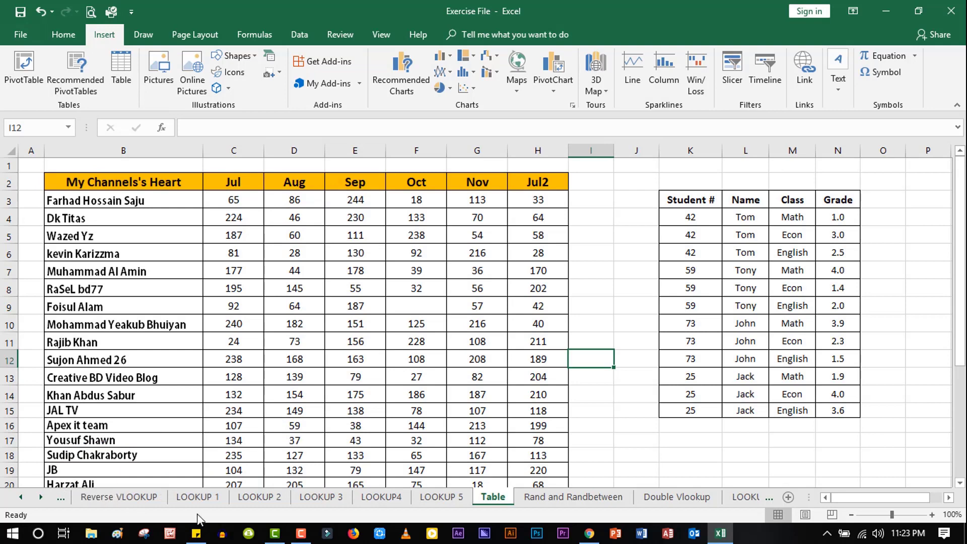
click(196, 533)
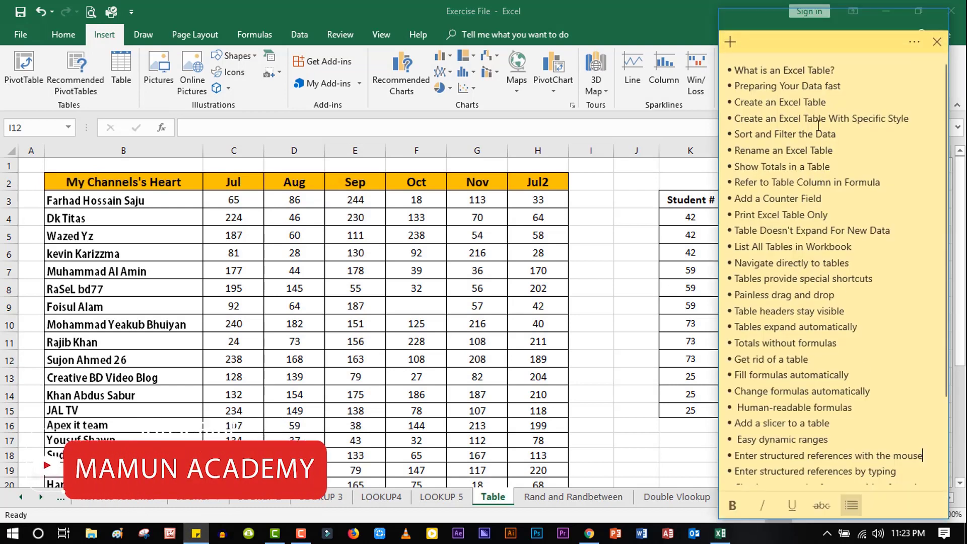
scroll(819, 124, down, 2)
scroll(827, 219, up, 2)
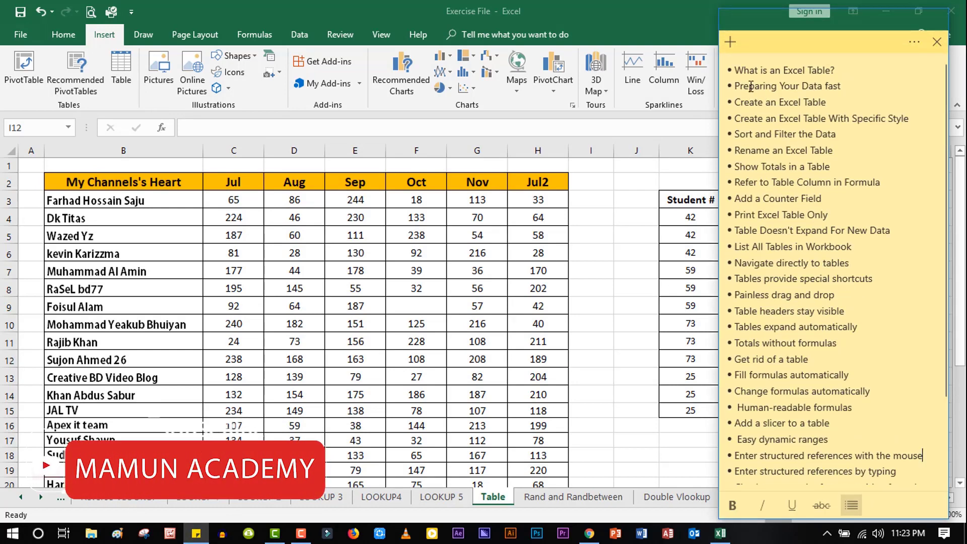
scroll(812, 125, down, 2)
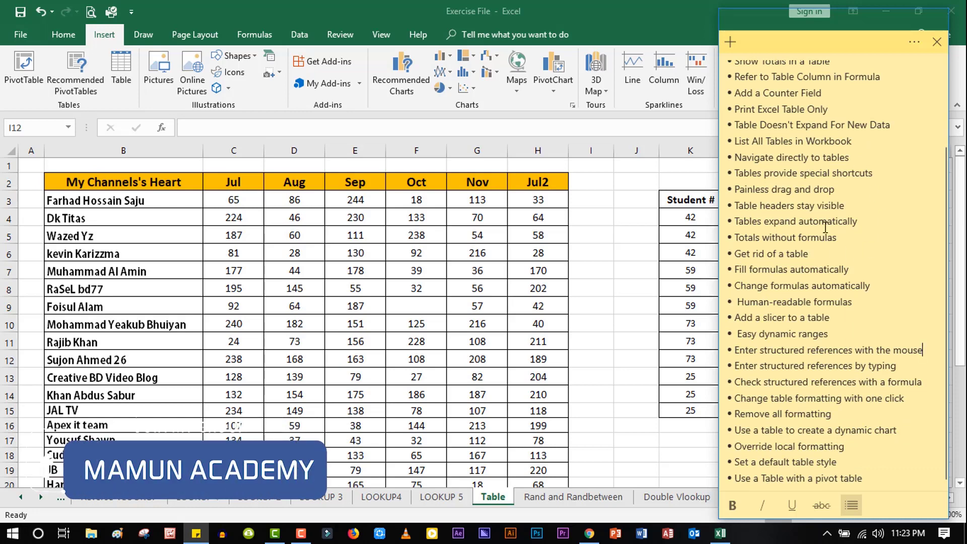
click(543, 6)
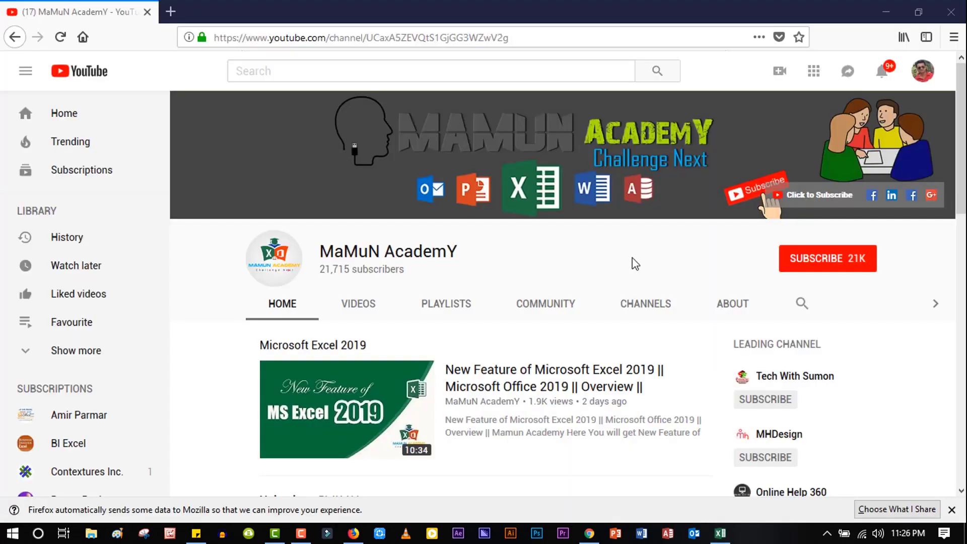
Step: Subscribe to the Excel tutorial channel with all notifications on, then view the notifications list
click(835, 263)
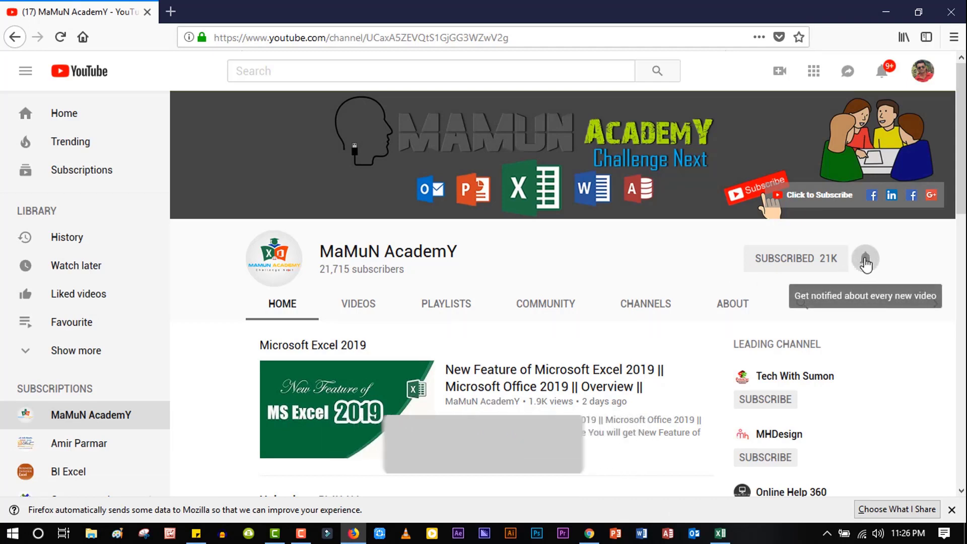
click(866, 260)
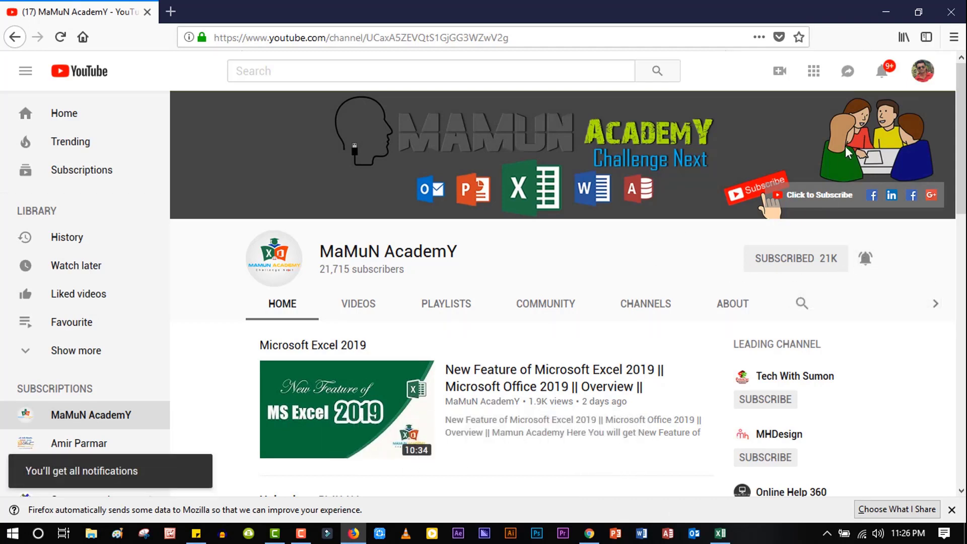
click(882, 71)
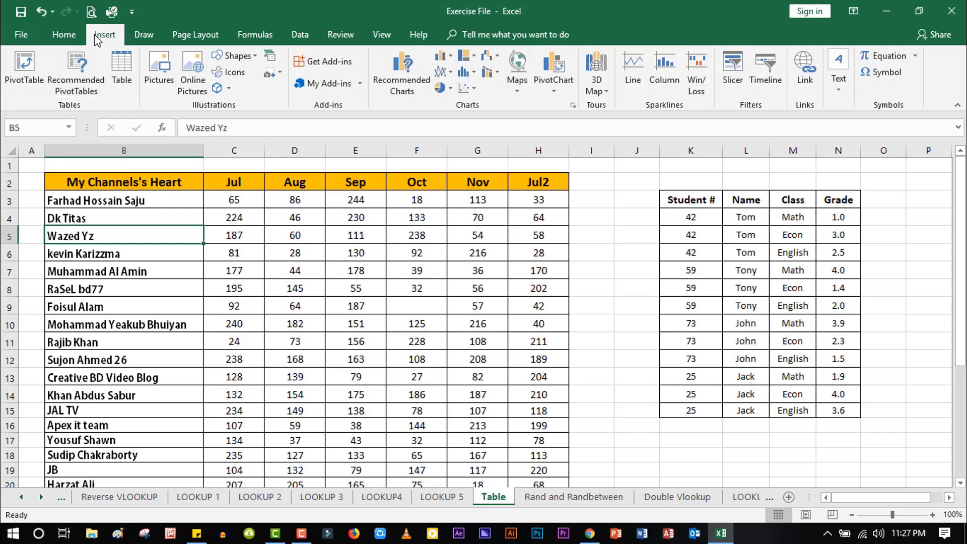
click(71, 34)
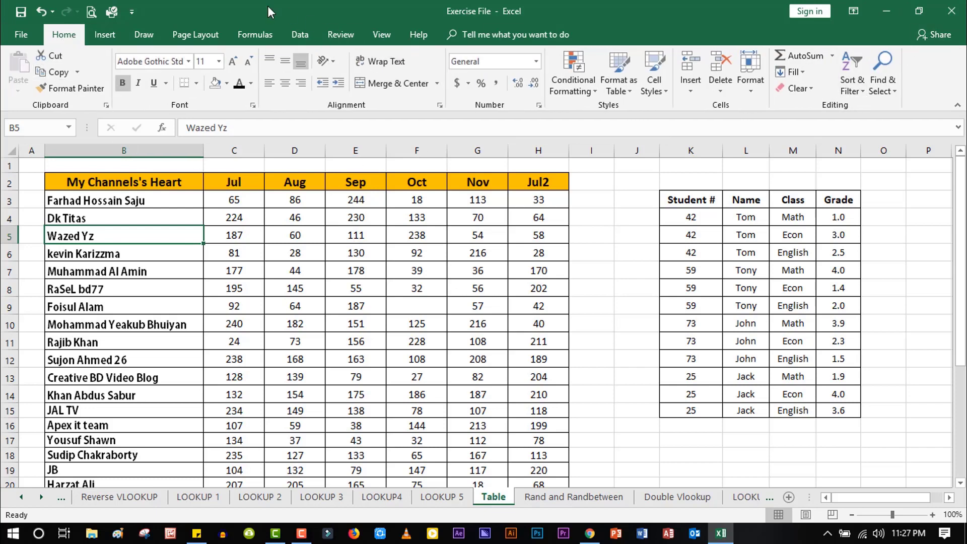
click(104, 34)
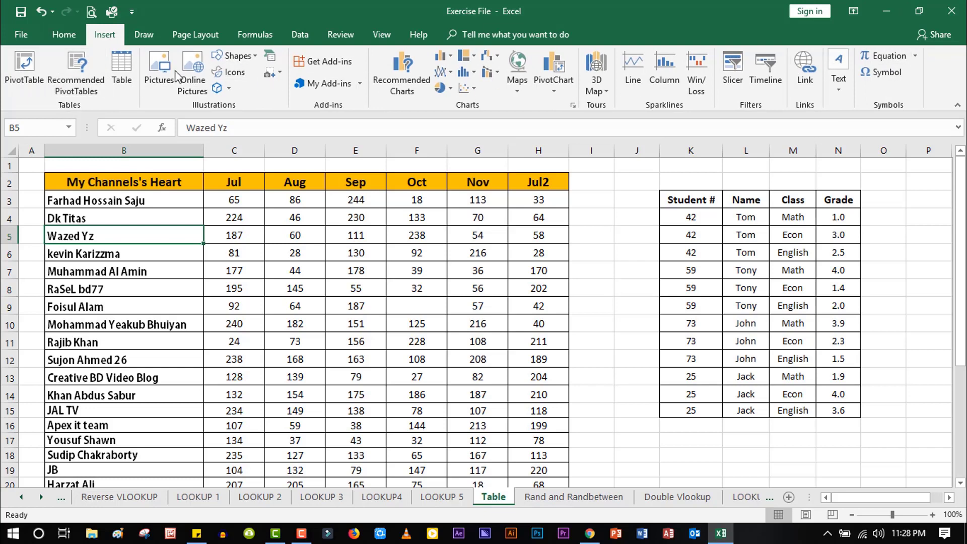
click(144, 34)
click(195, 35)
click(255, 34)
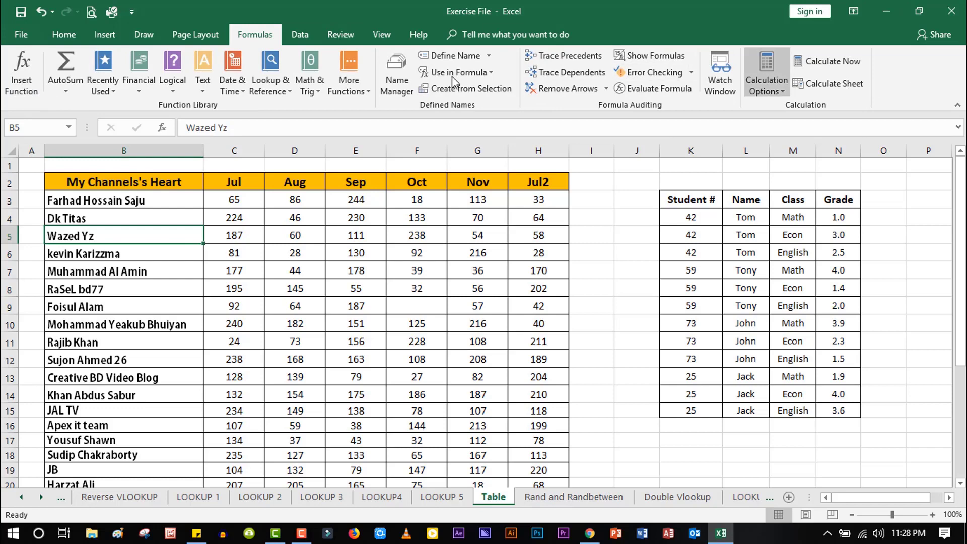
click(75, 35)
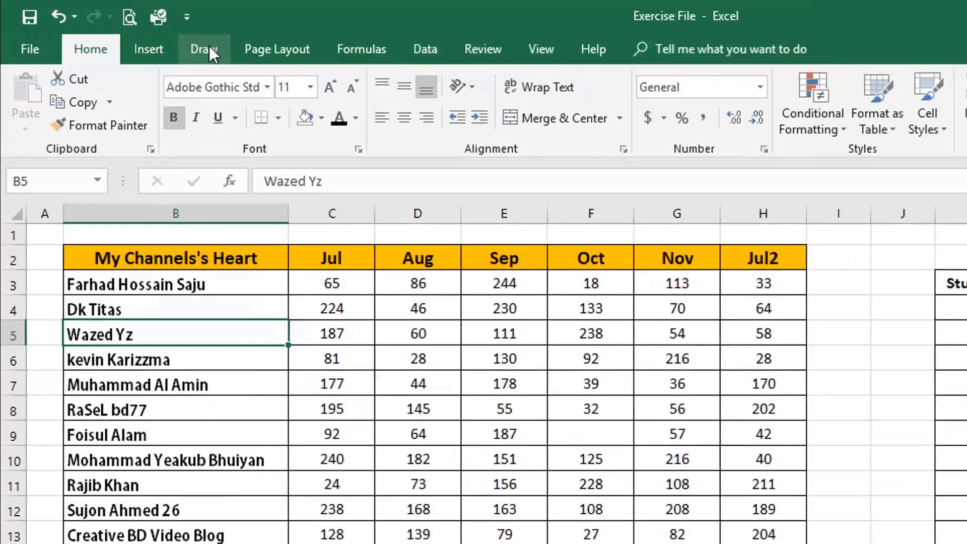
click(146, 34)
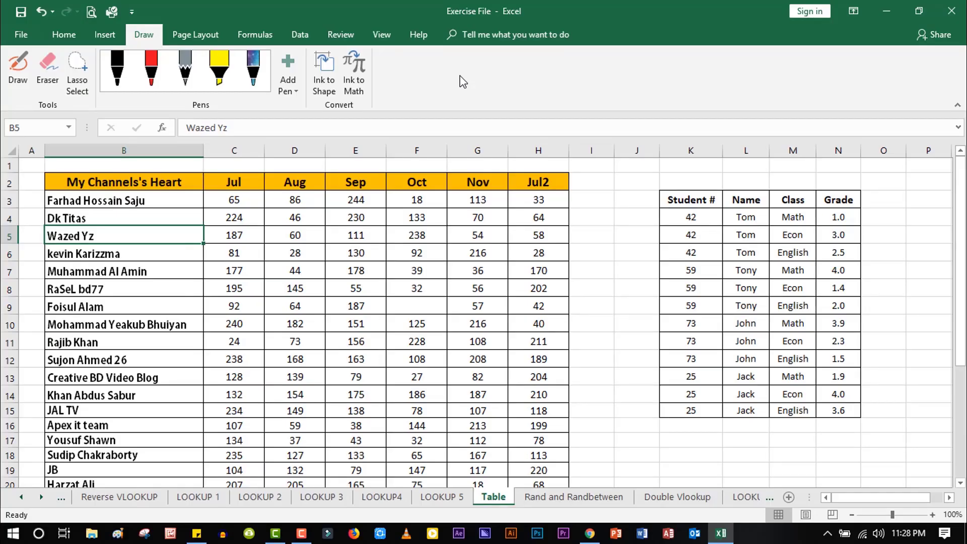
click(59, 34)
click(292, 252)
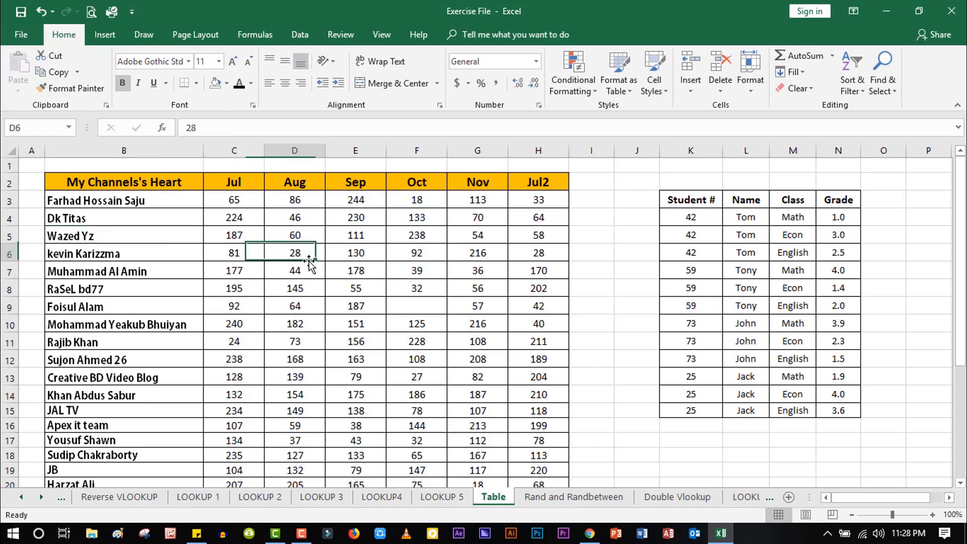
click(105, 35)
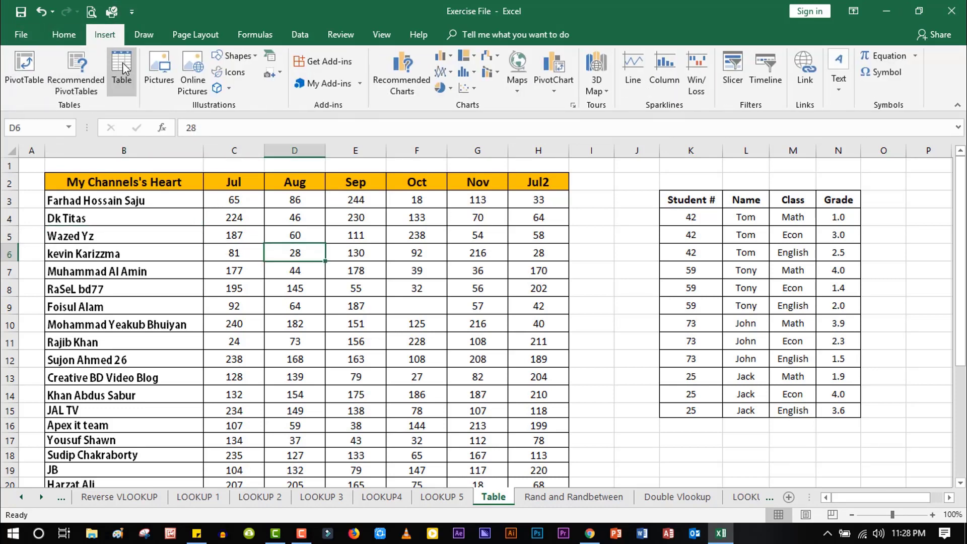
Step: Select a cell inside the channel data and start Insert > Table for it
drag(168, 205, 154, 471)
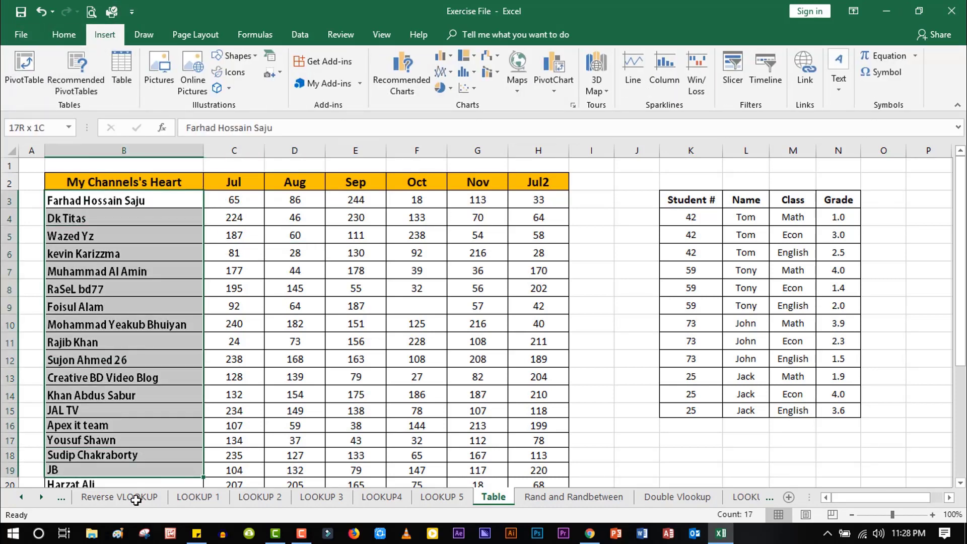
scroll(154, 453, up, 3)
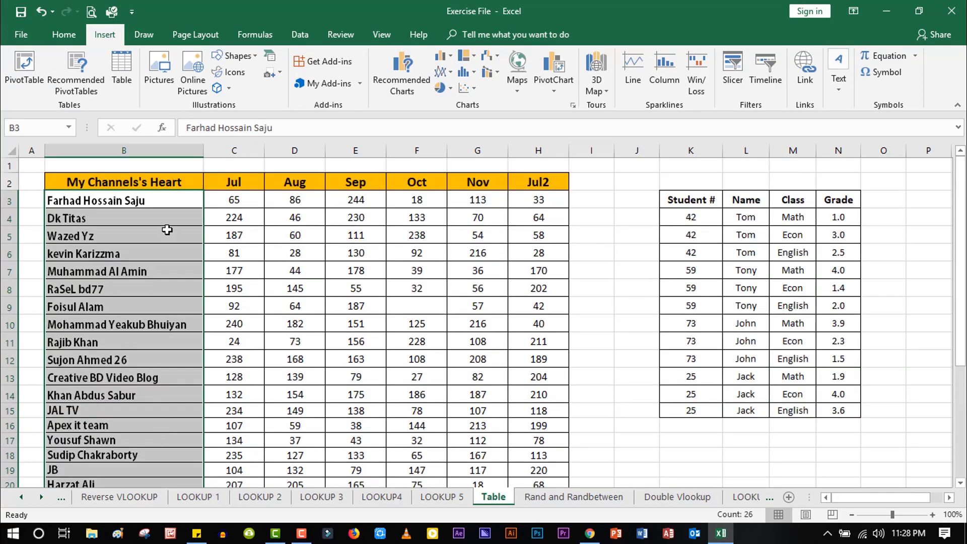
click(171, 207)
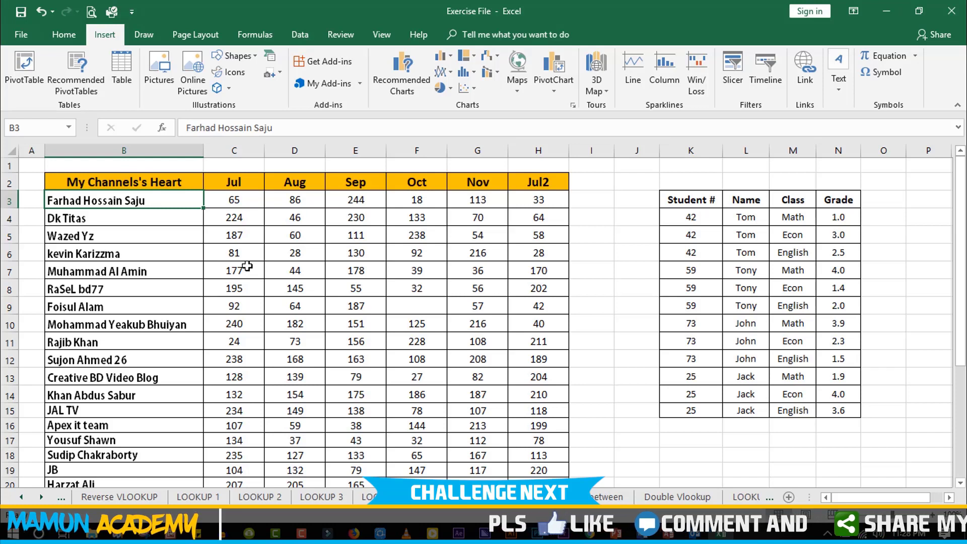
click(353, 252)
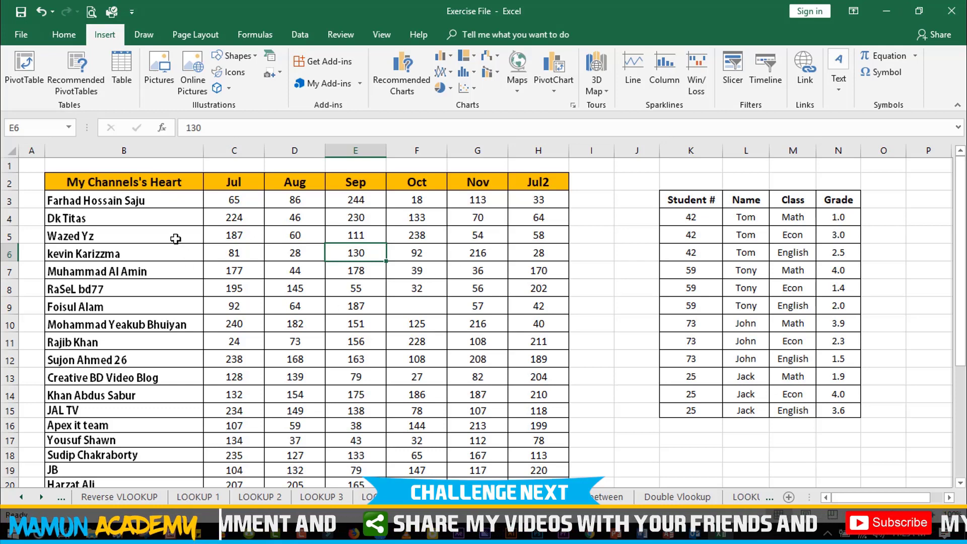
click(396, 239)
click(540, 291)
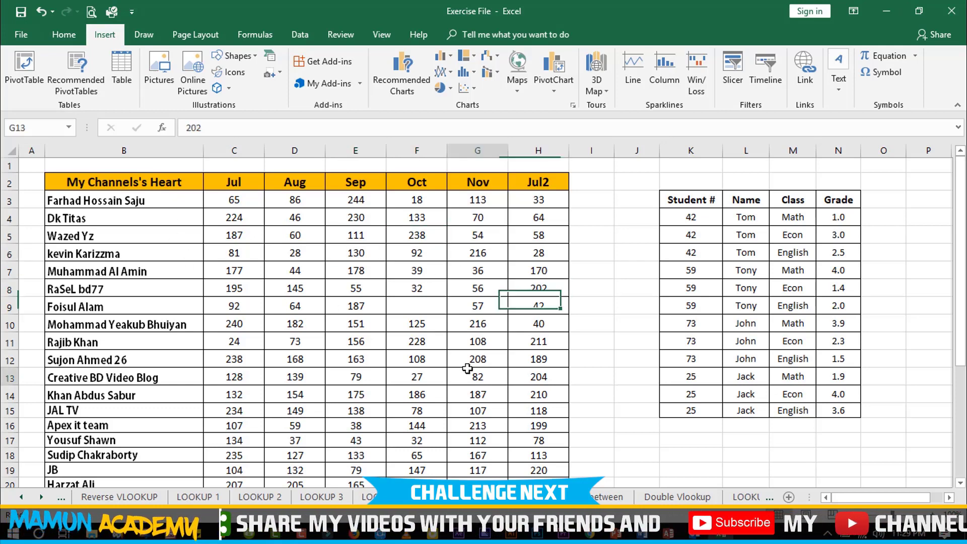
click(235, 270)
click(355, 270)
click(126, 81)
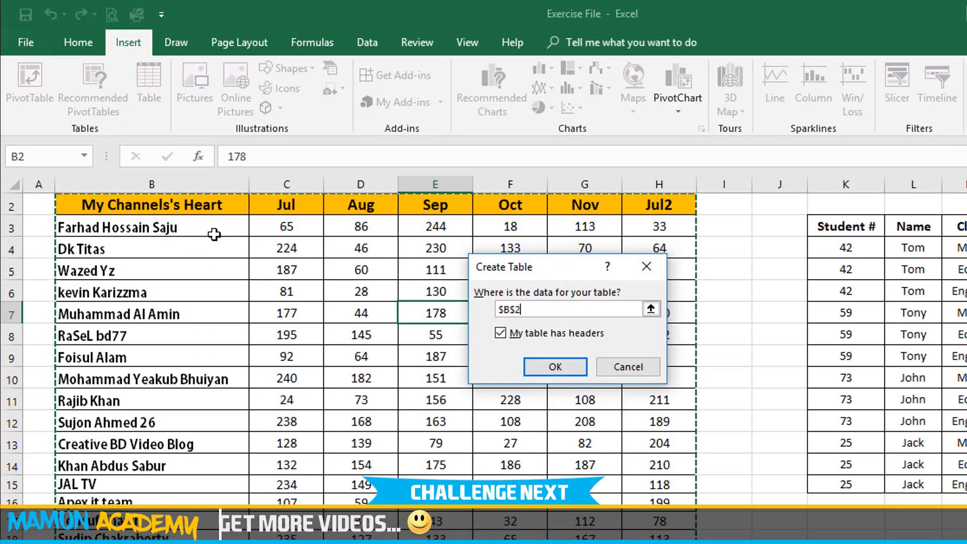
Step: Create the table from =$B$2:$H$32 with My table has headers checked, producing Table12
drag(176, 202, 436, 484)
drag(199, 300, 442, 534)
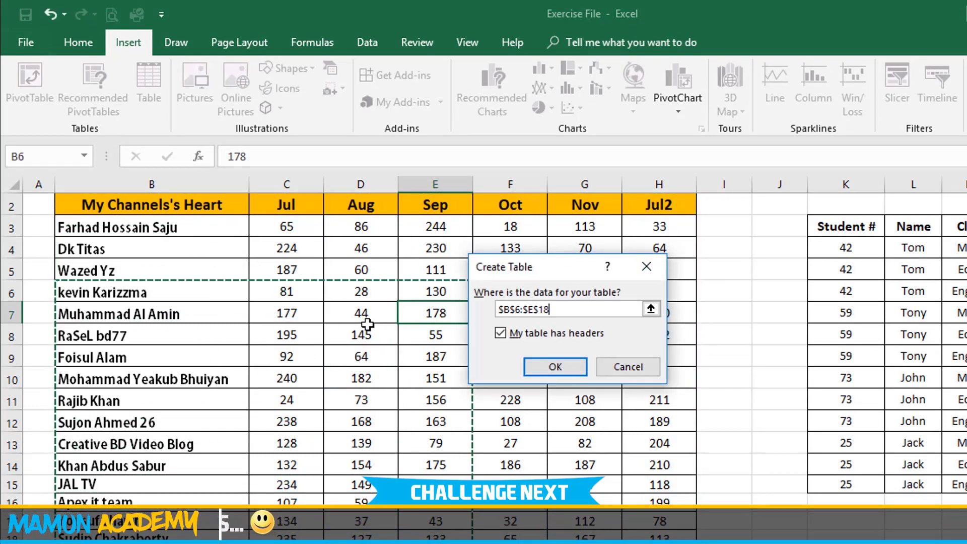
drag(287, 248, 362, 502)
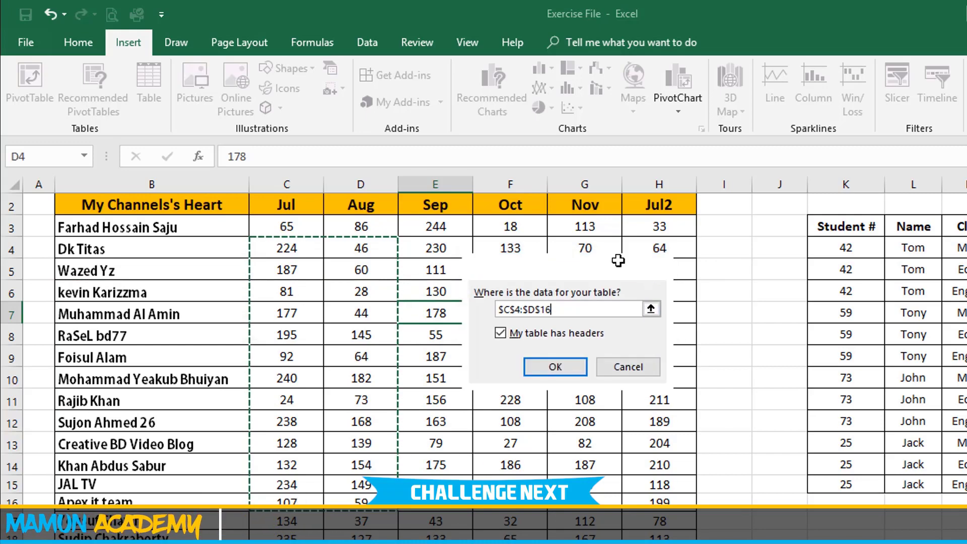
click(646, 266)
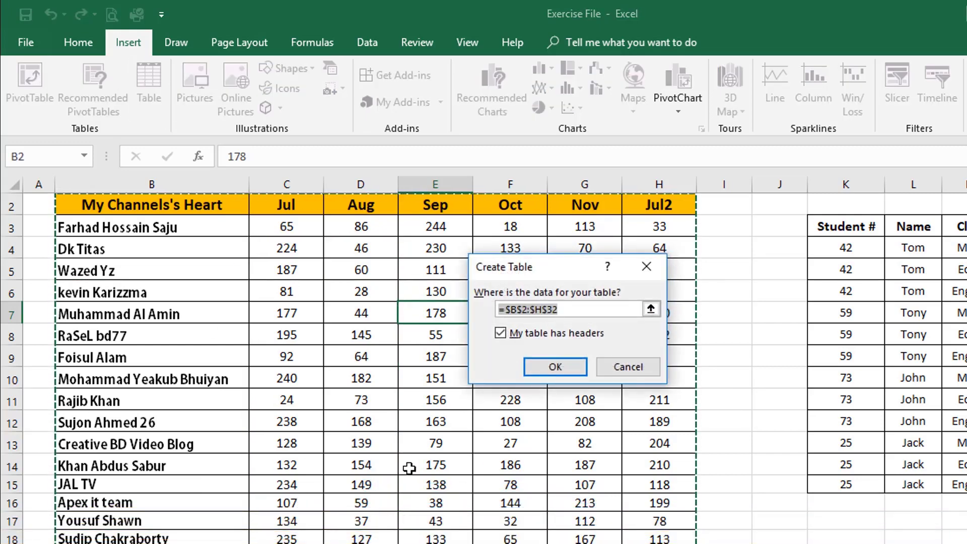
scroll(274, 318, down, 7)
scroll(242, 323, up, 7)
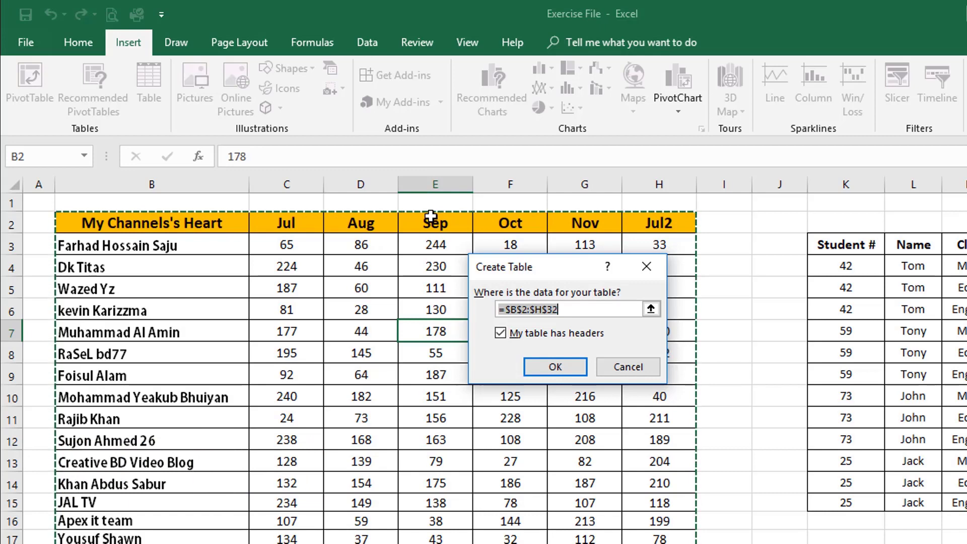
click(579, 372)
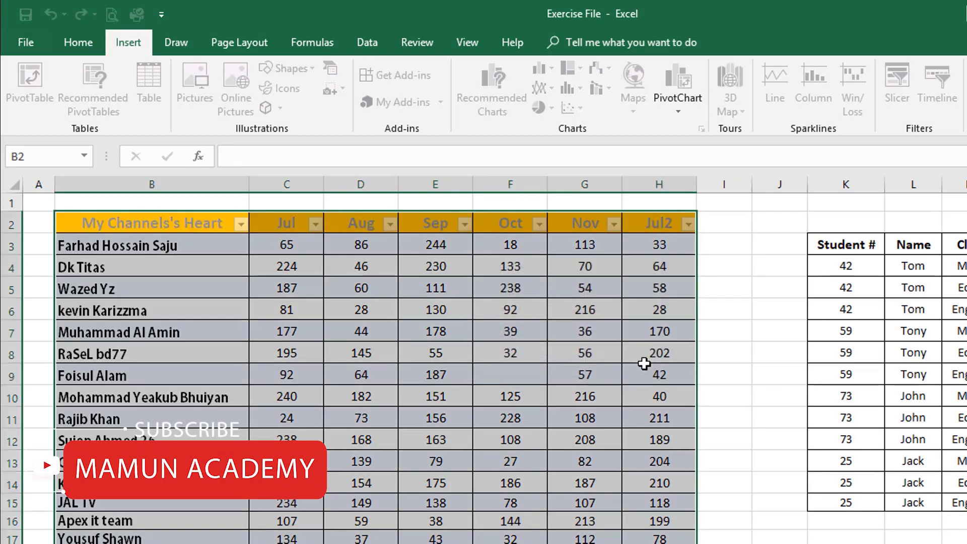
drag(842, 247, 955, 245)
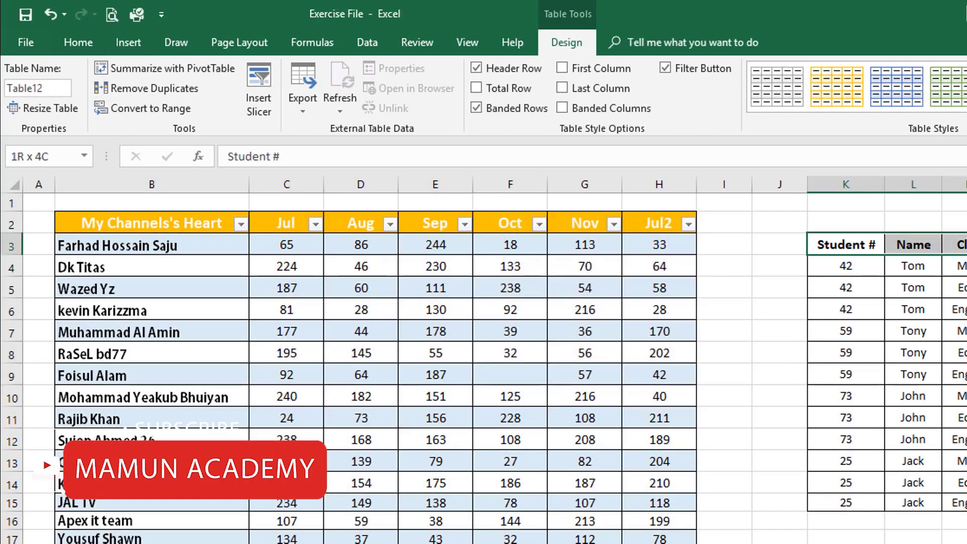
click(913, 309)
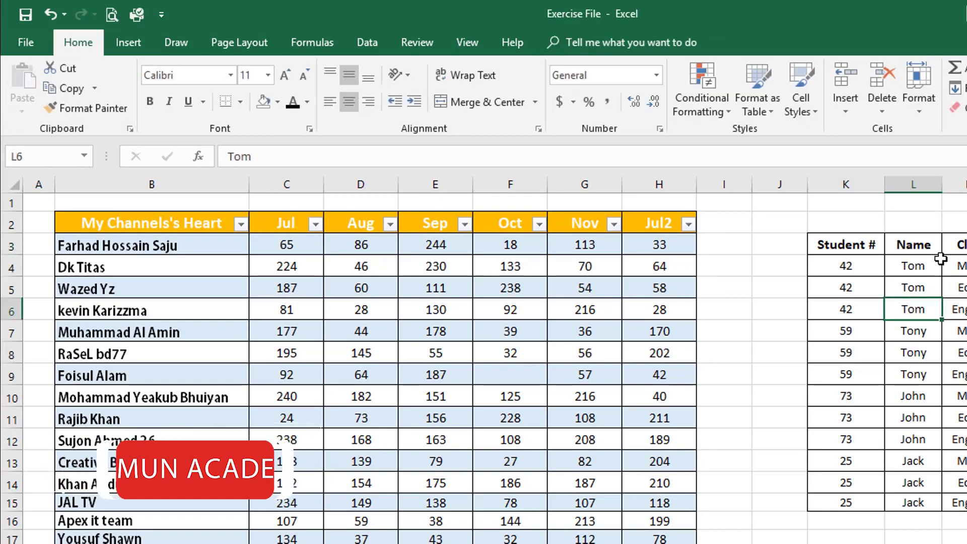
click(389, 333)
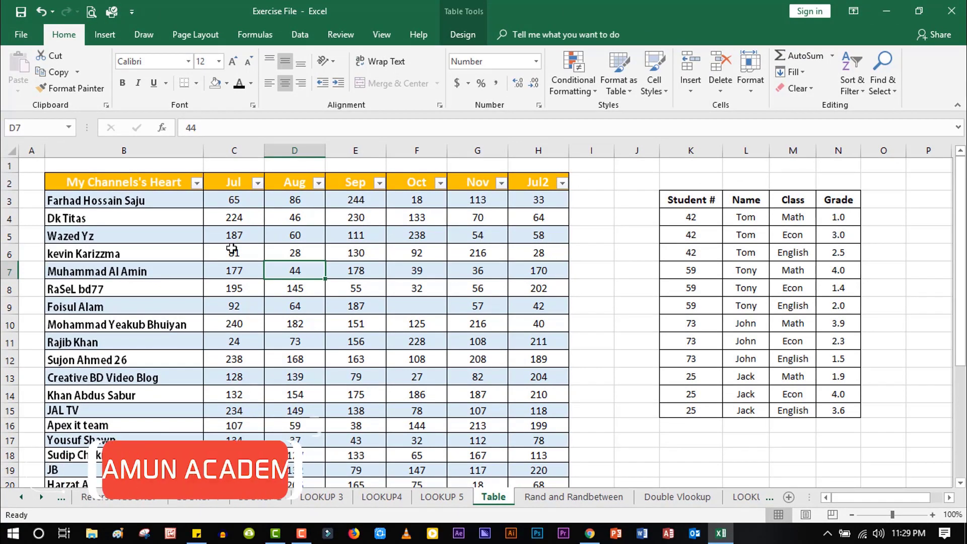
drag(232, 200, 528, 200)
click(872, 217)
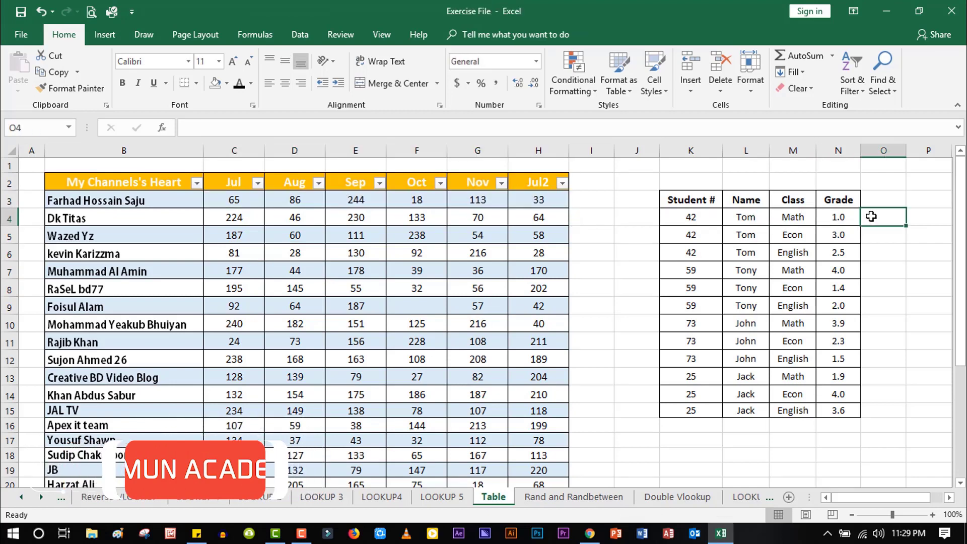
text(=SU)
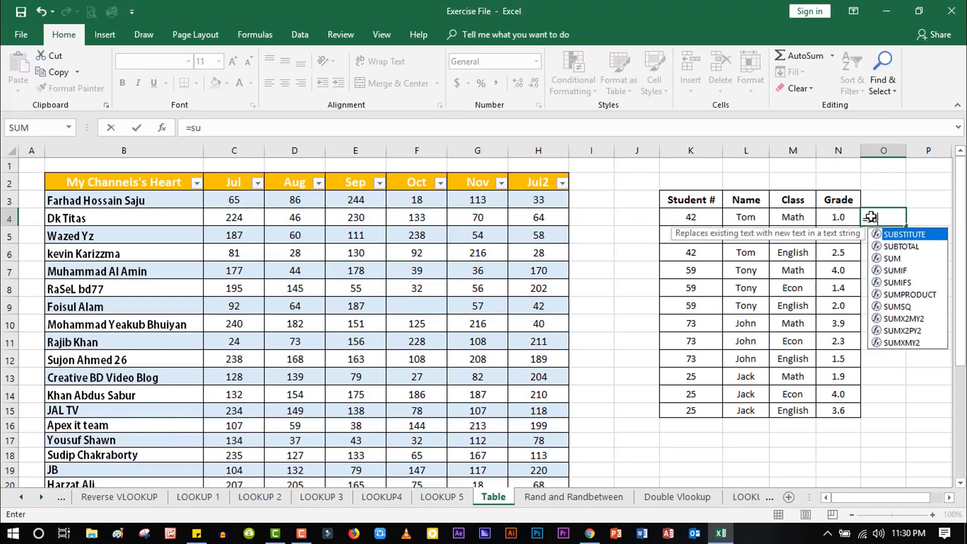
text(M()
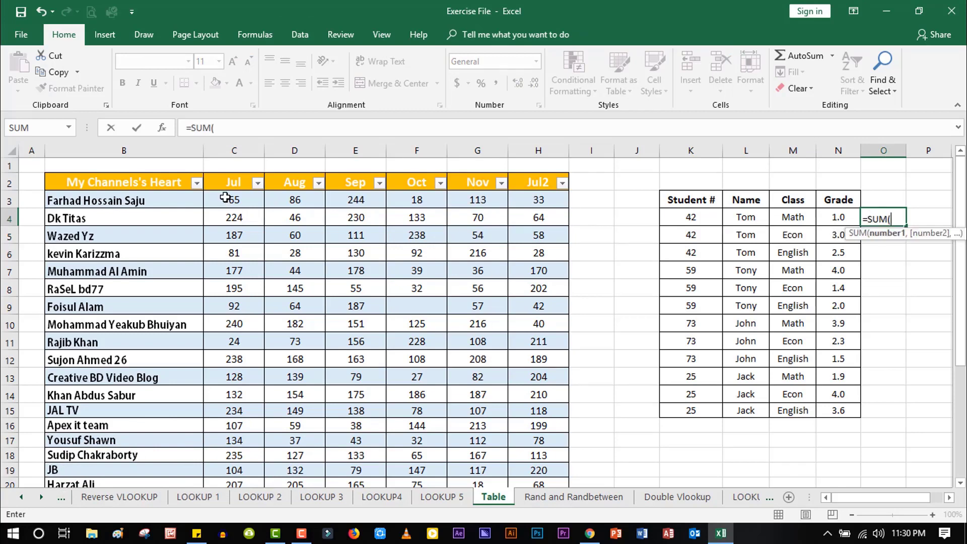
drag(225, 198, 548, 197)
key(Return)
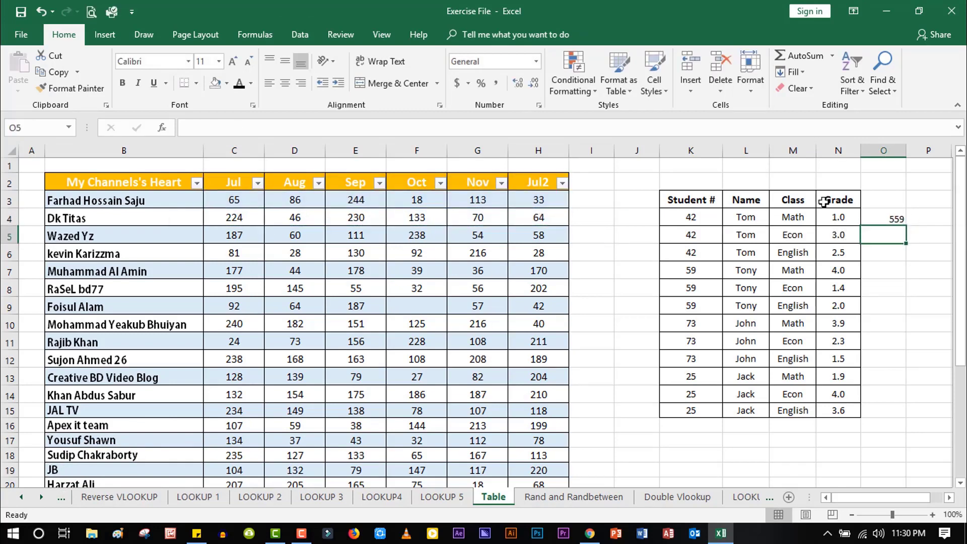
click(879, 217)
key(Delete)
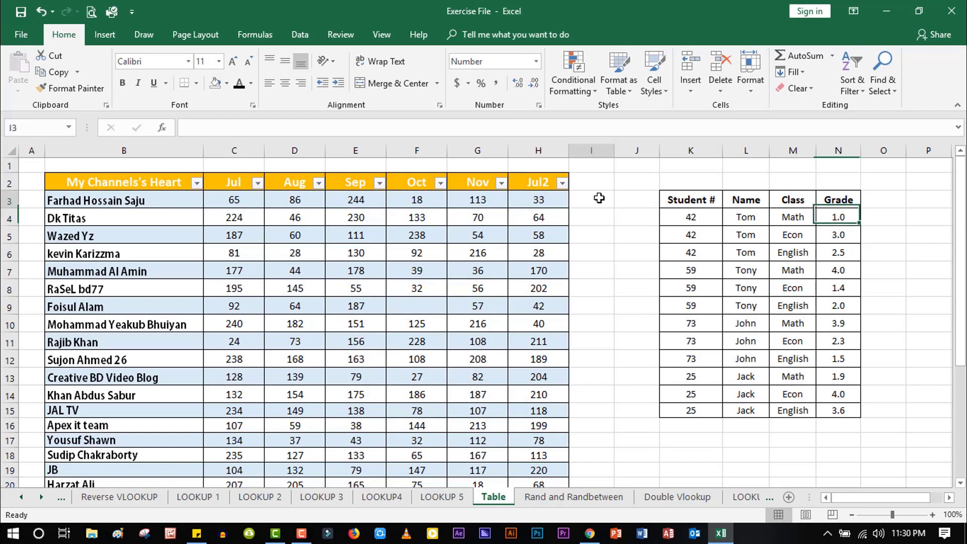
click(599, 198)
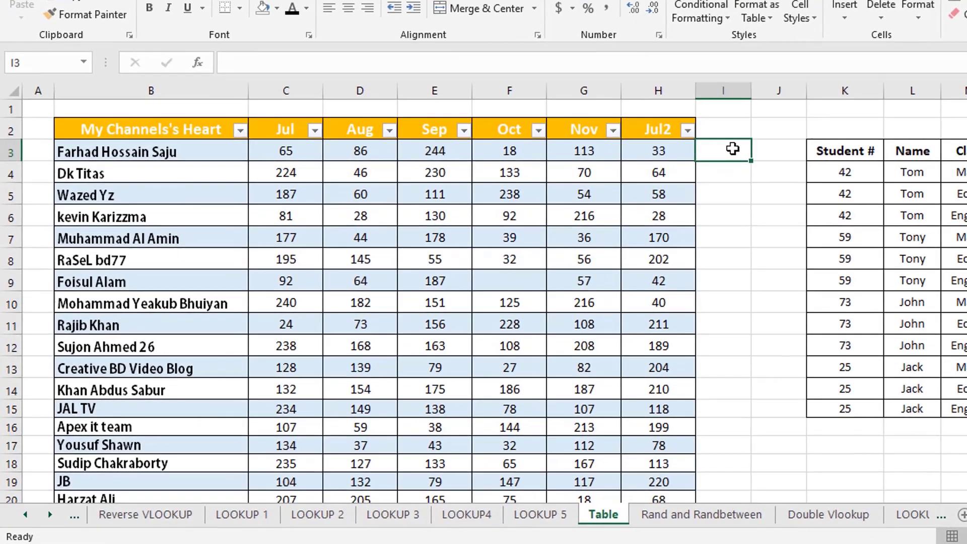
Step: Enter =SUM of each row's Jul through Jul2 values in I3, filling a new column
text(=)
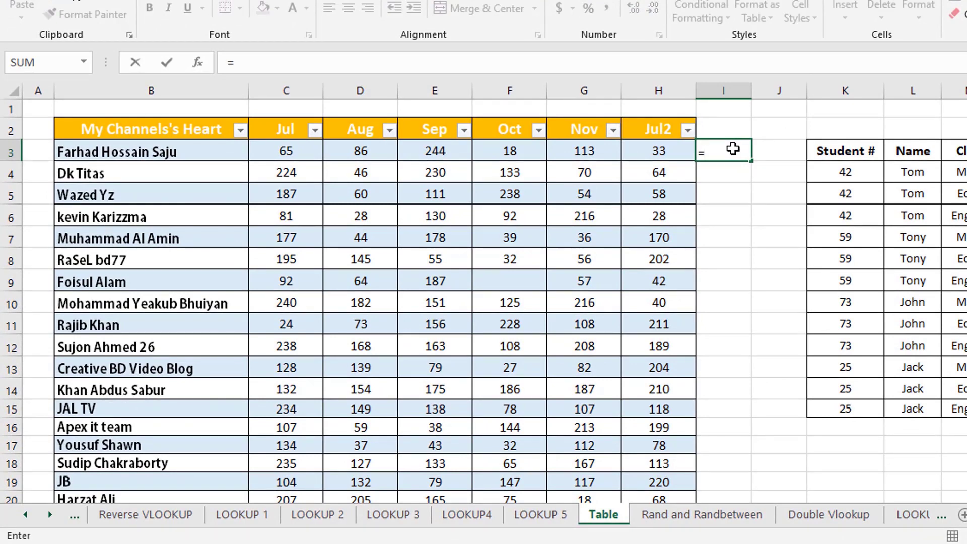
text(sum)
key(Tab)
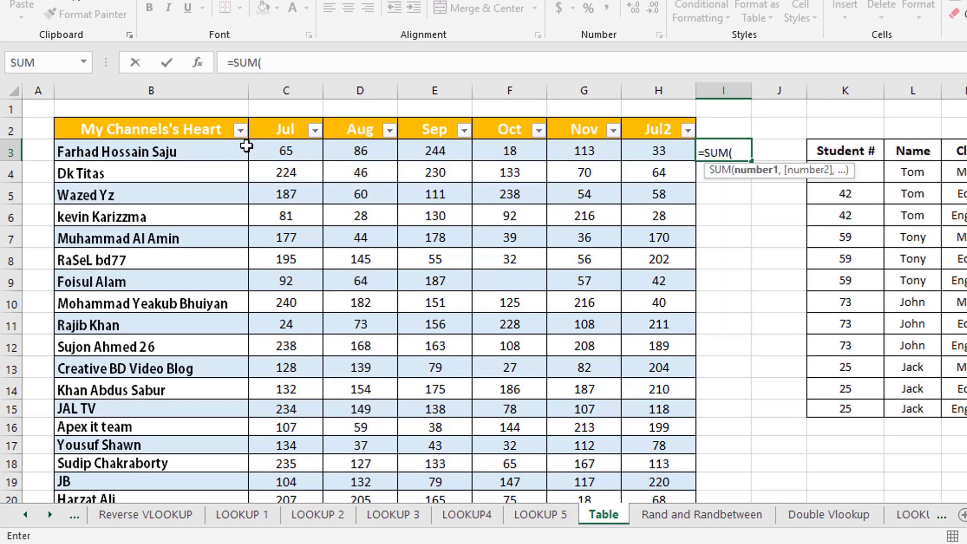
drag(276, 149, 674, 143)
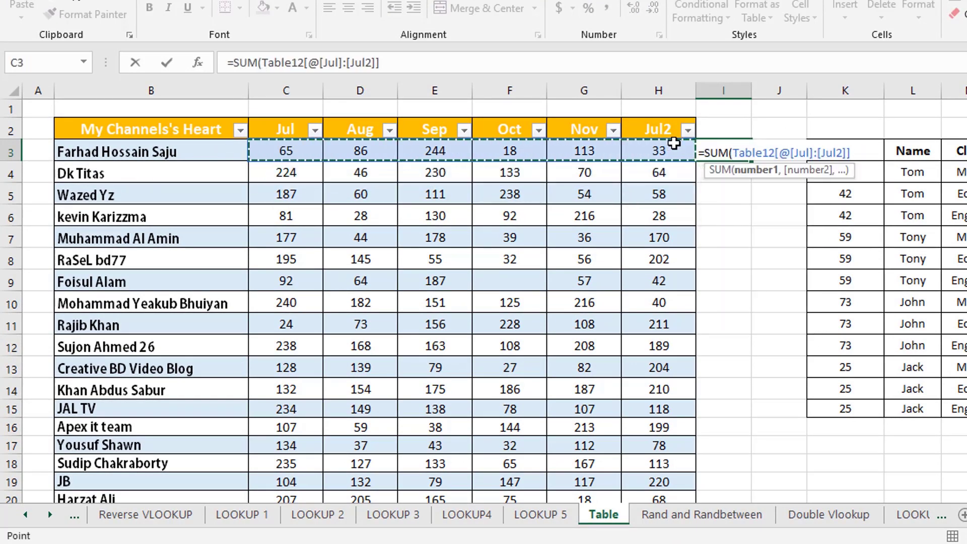
key(Return)
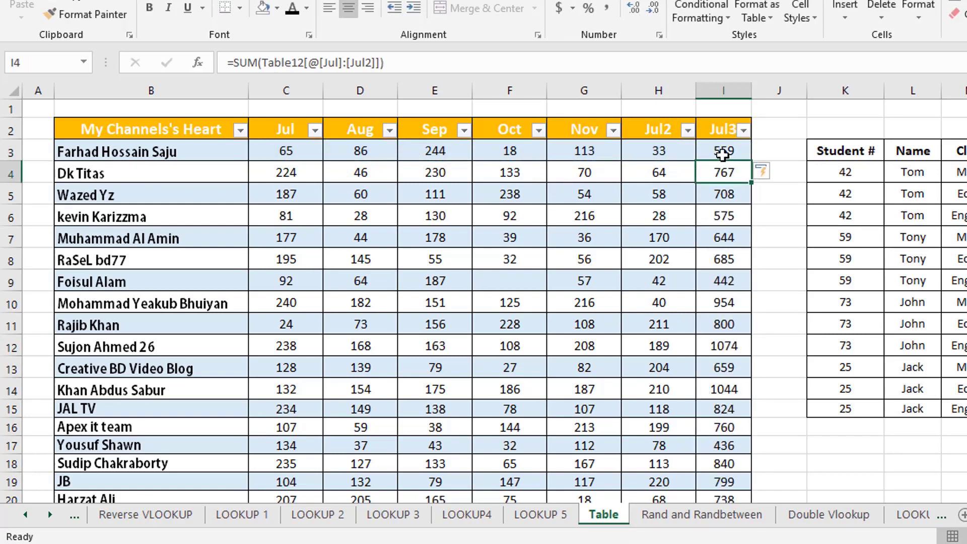
click(731, 152)
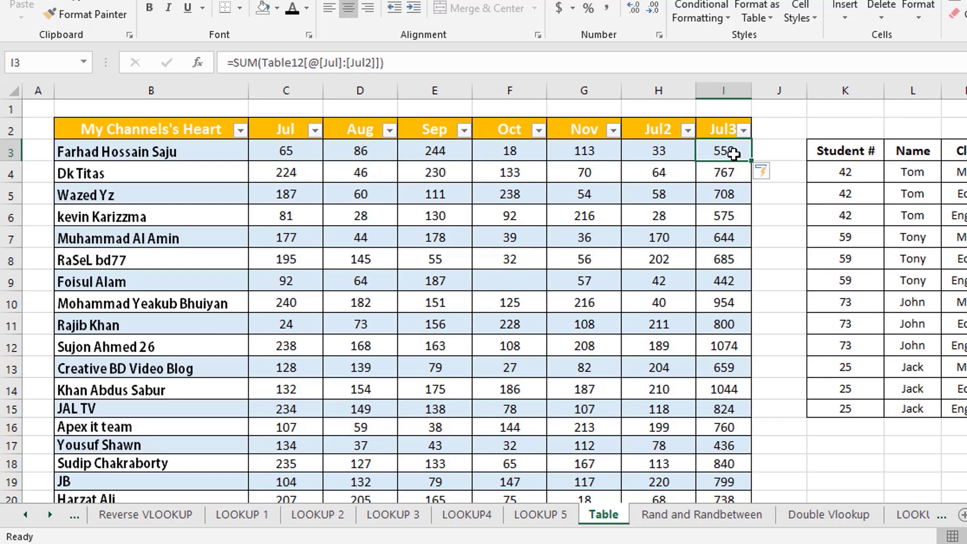
Step: Rename the new column's header to Total and autofit column I
click(724, 127)
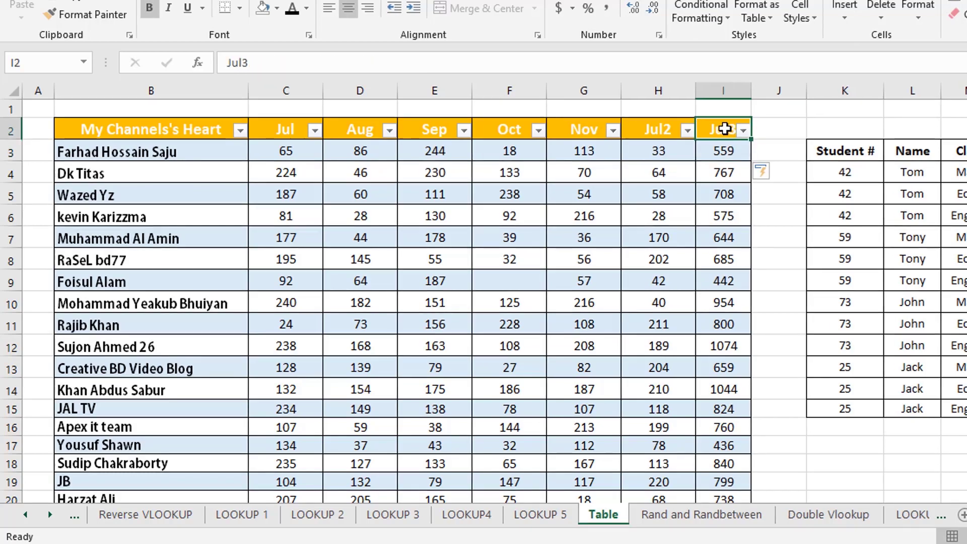
text(Total)
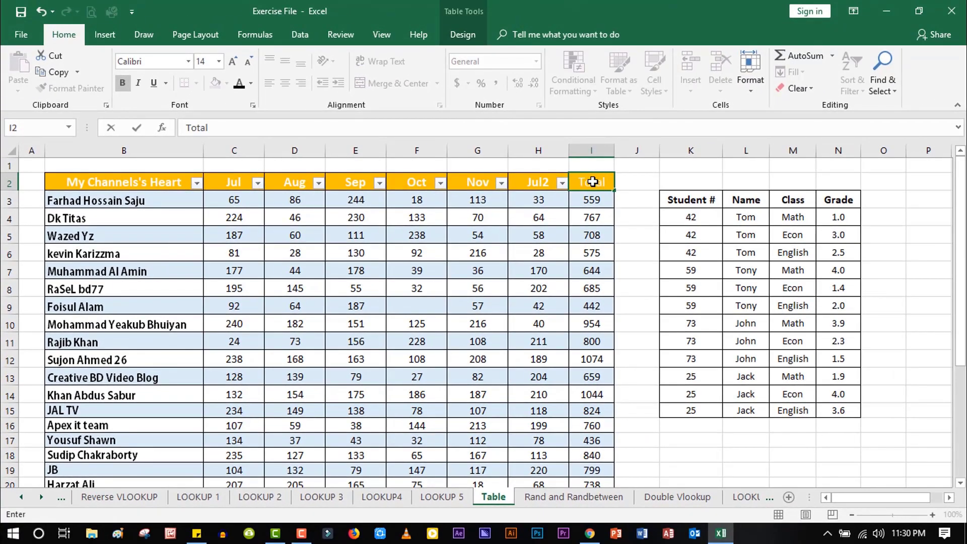
key(Return)
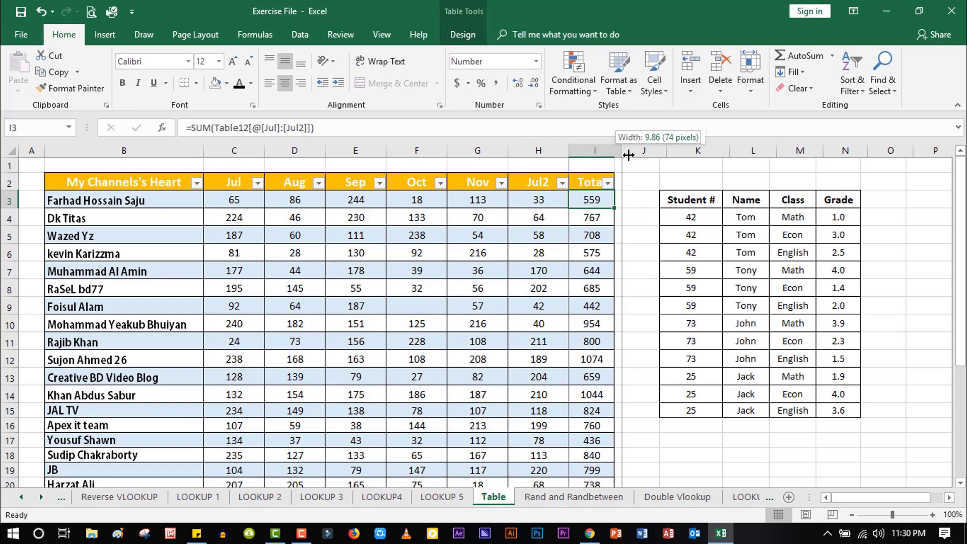
double_click(616, 156)
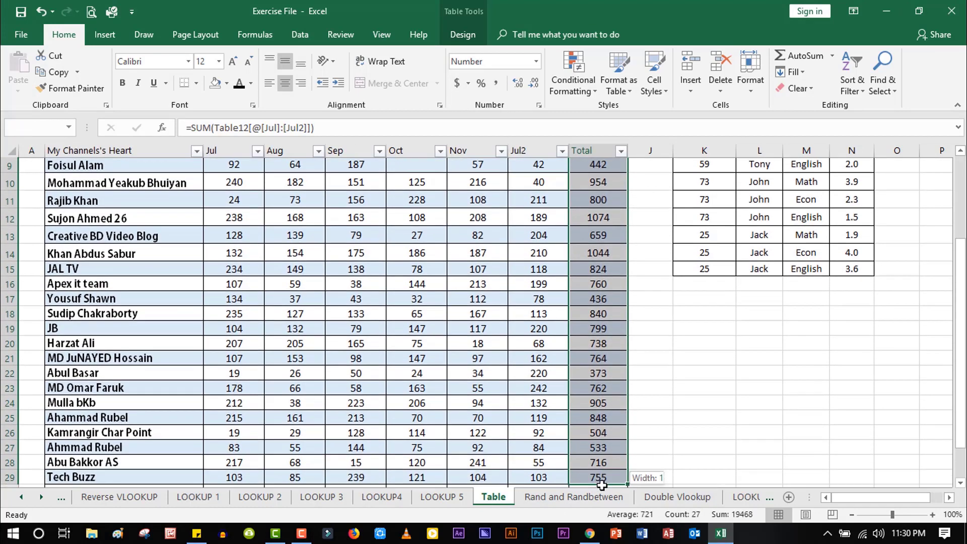
Step: Clear the Total sums, delete column I, and insert a fresh empty column I
drag(607, 201, 612, 471)
scroll(601, 222, up, 3)
key(Delete)
click(608, 146)
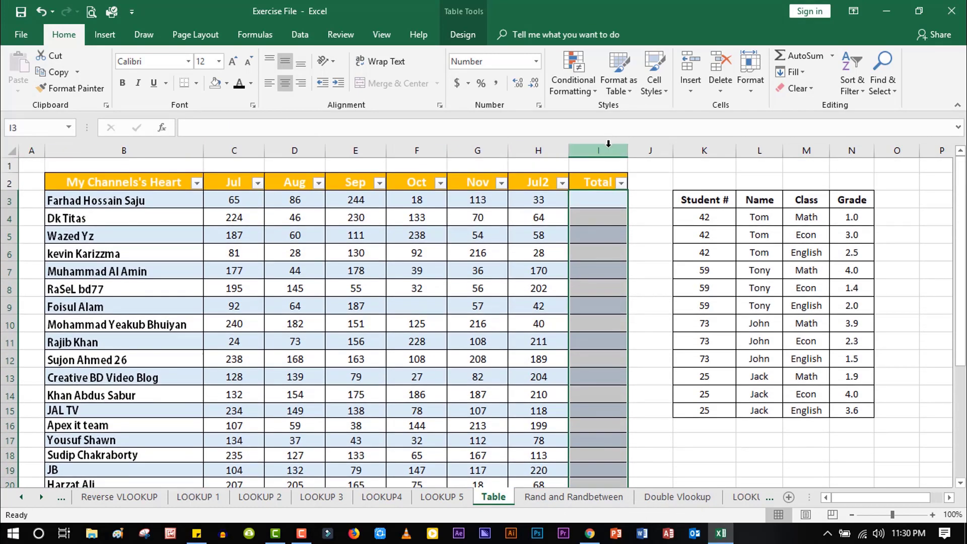
right_click(570, 146)
click(644, 259)
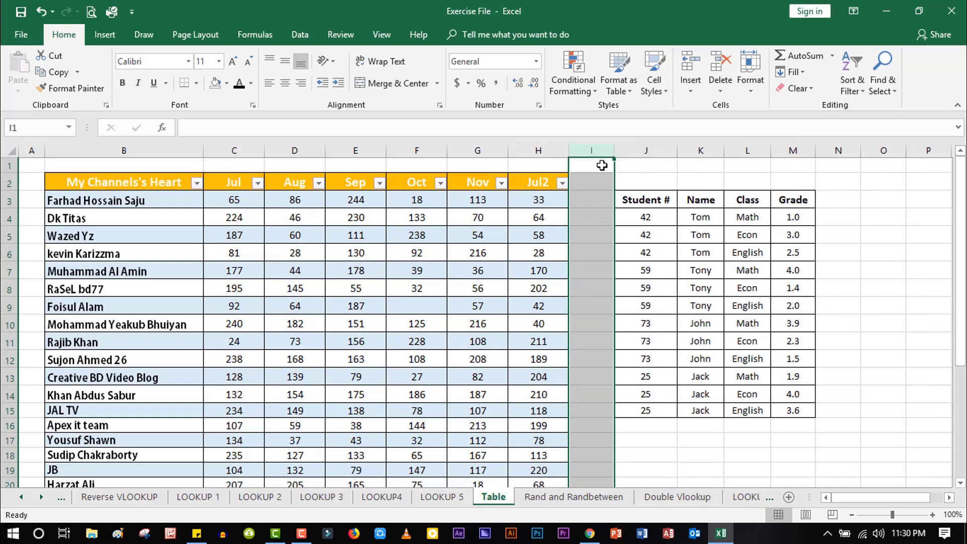
right_click(599, 164)
click(632, 256)
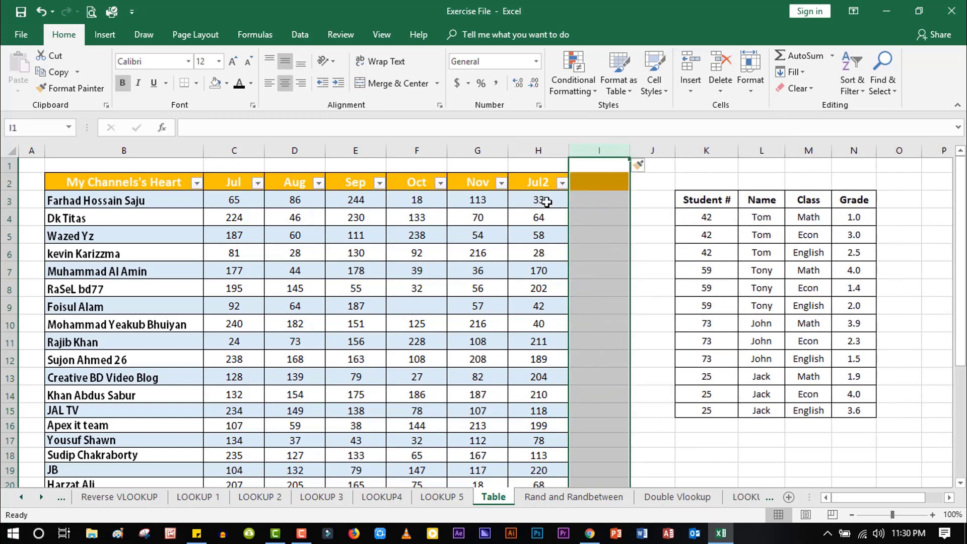
click(545, 200)
click(644, 200)
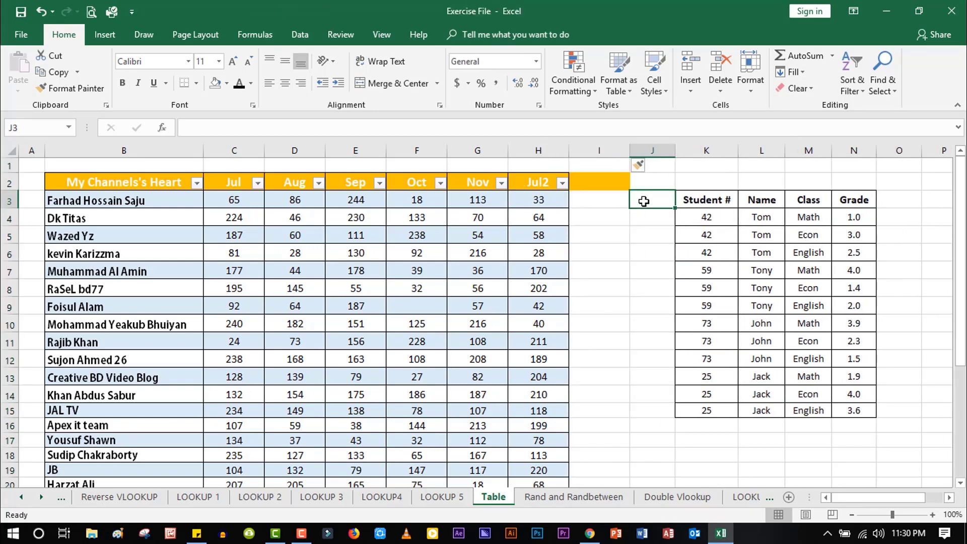
text(5)
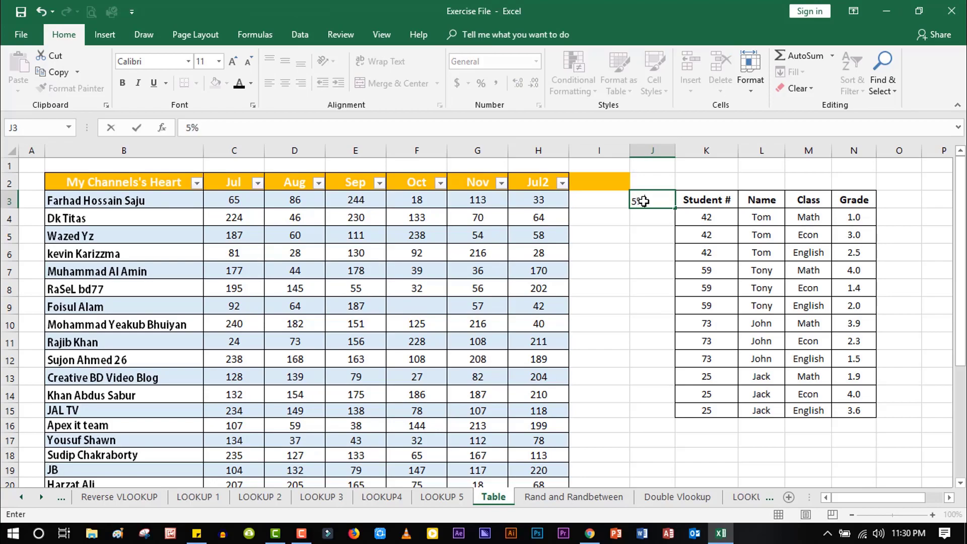
key(Return)
click(600, 200)
text(=)
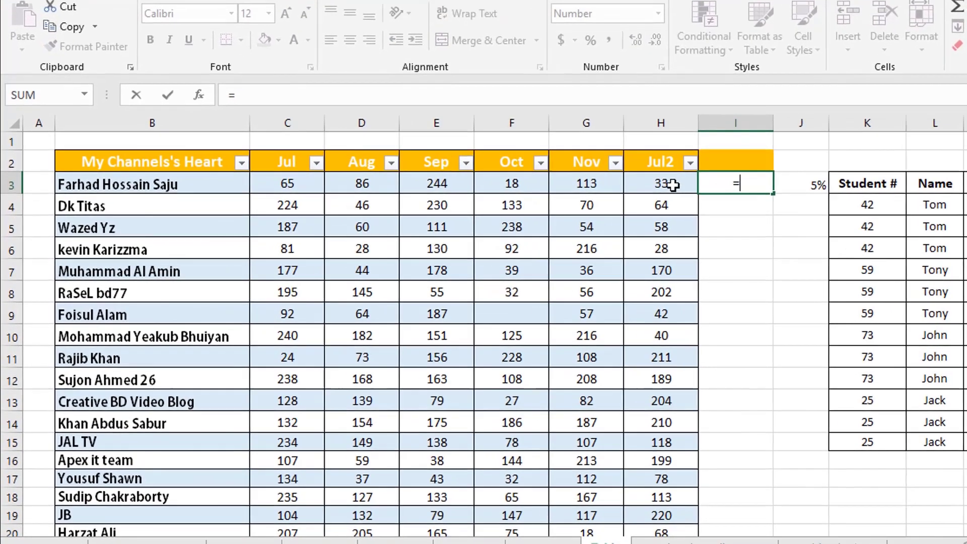
click(674, 185)
text(*)
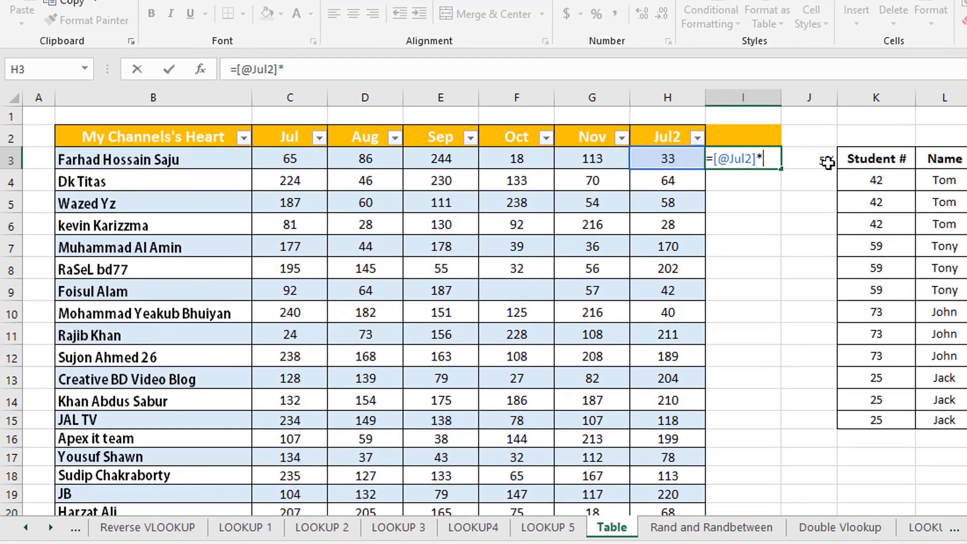
click(824, 161)
key(F4)
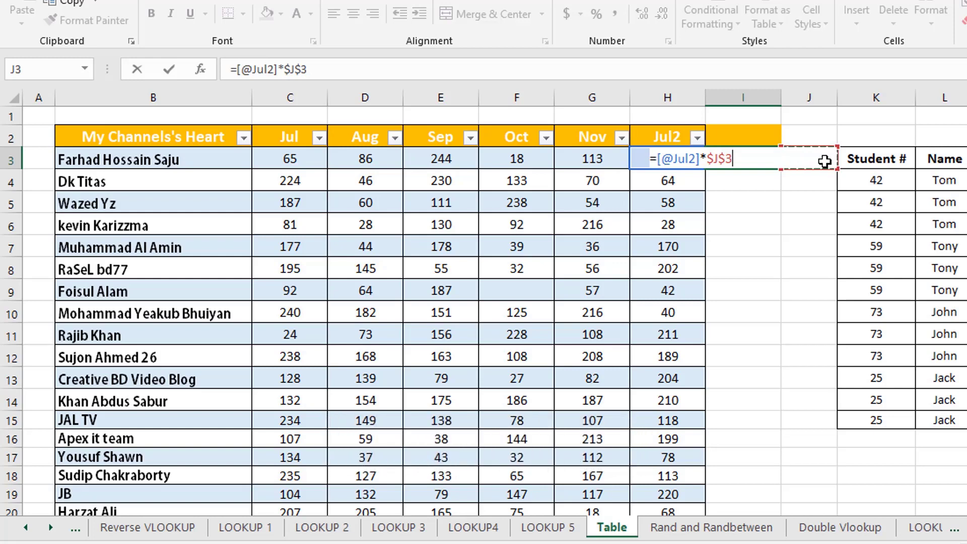
key(Return)
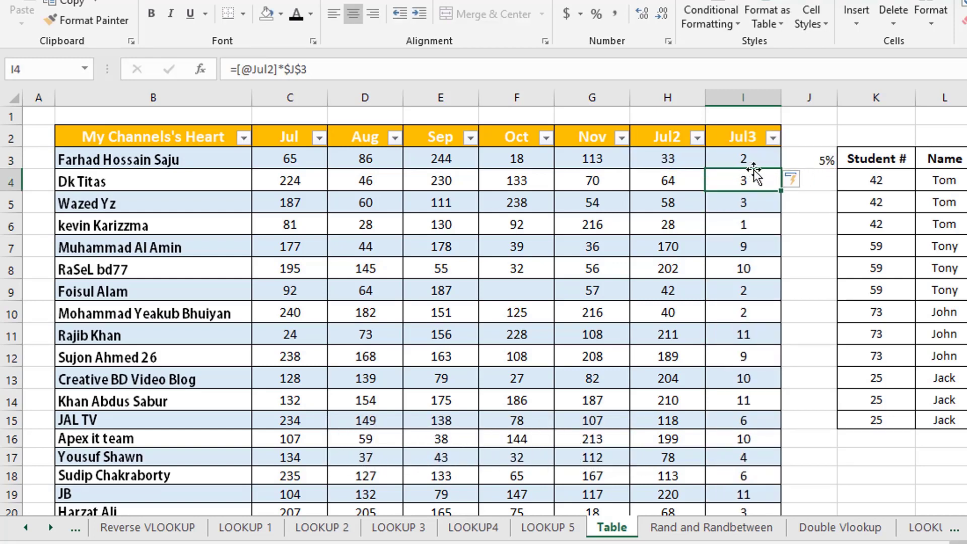
Step: Add a 10% rate in J4 and repoint the Jul3 formula to $J$4
click(820, 160)
click(818, 179)
text(10)
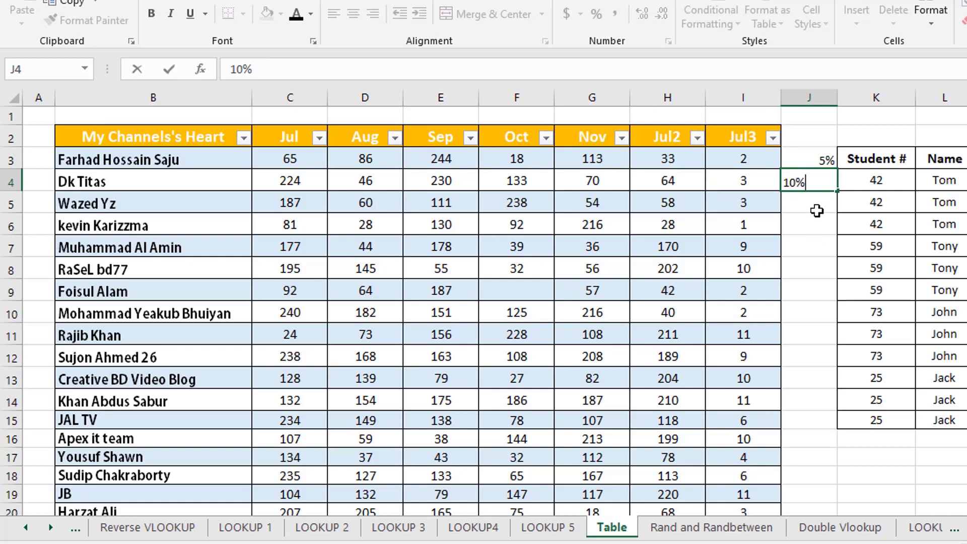
key(Return)
click(772, 156)
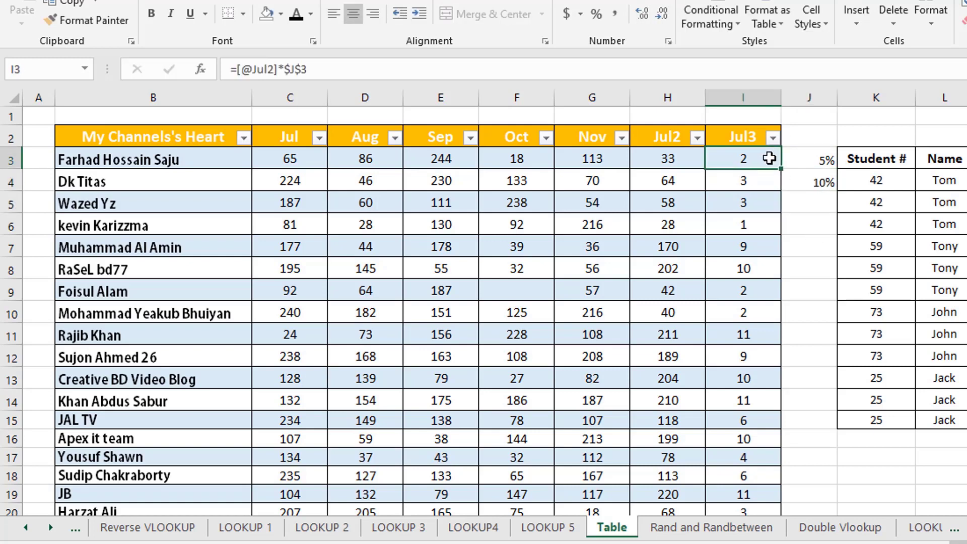
click(495, 74)
key(BackSpace)
key(BackSpace)
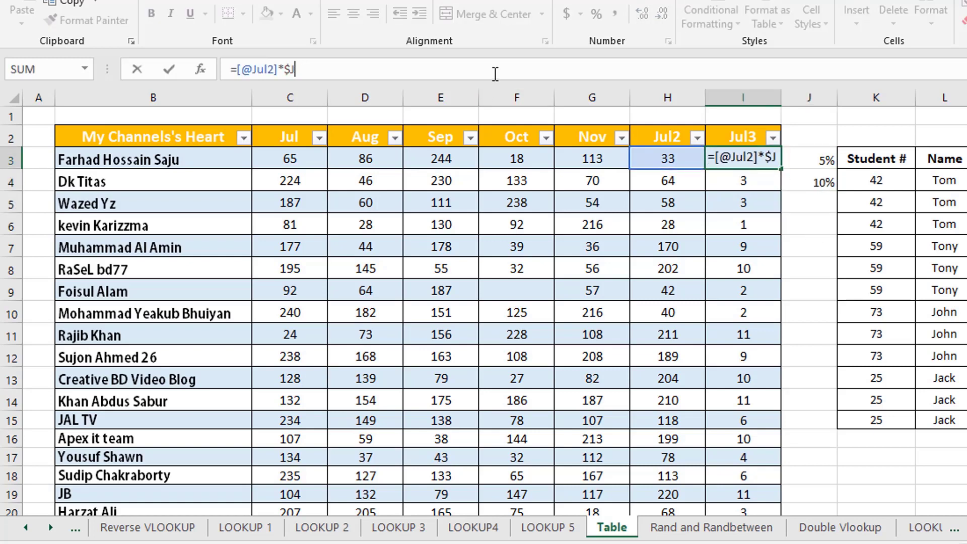
click(808, 182)
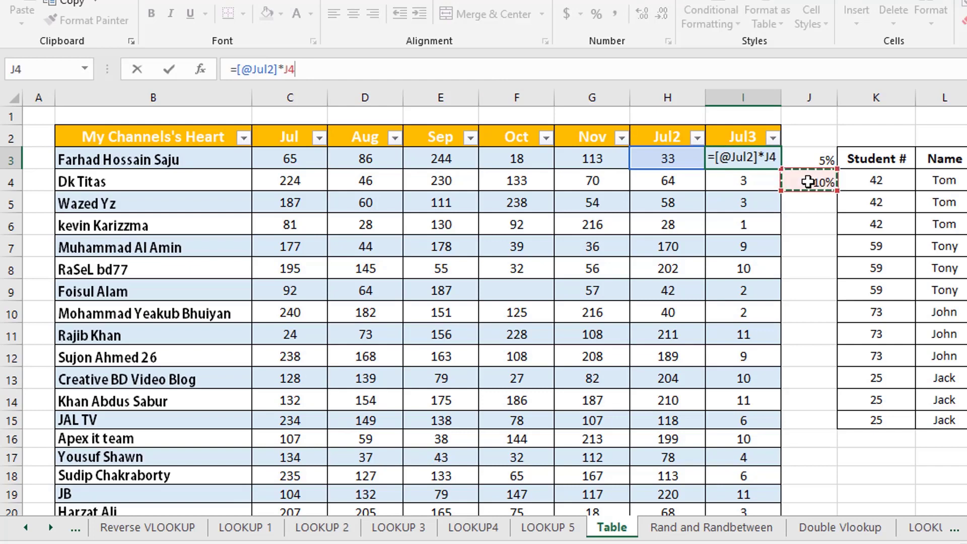
key(F4)
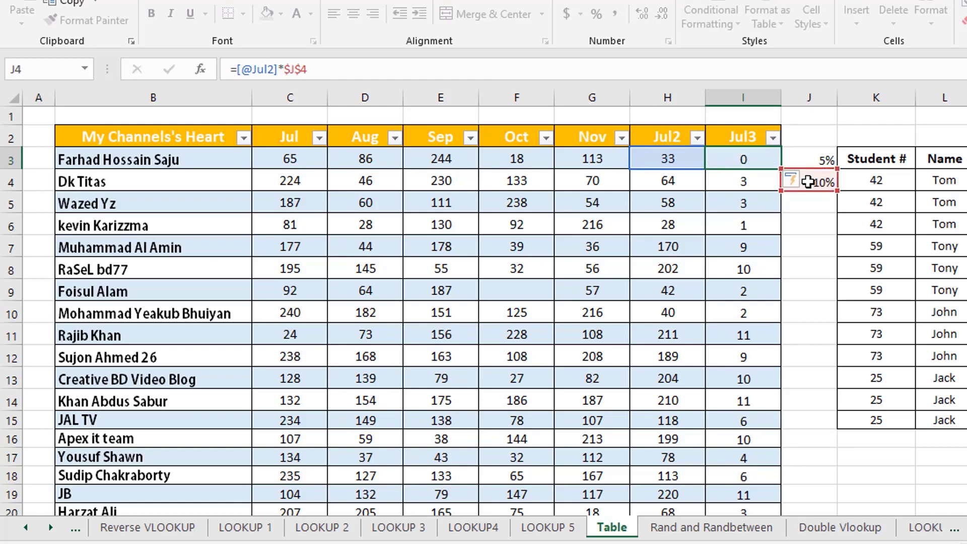
key(Return)
click(743, 249)
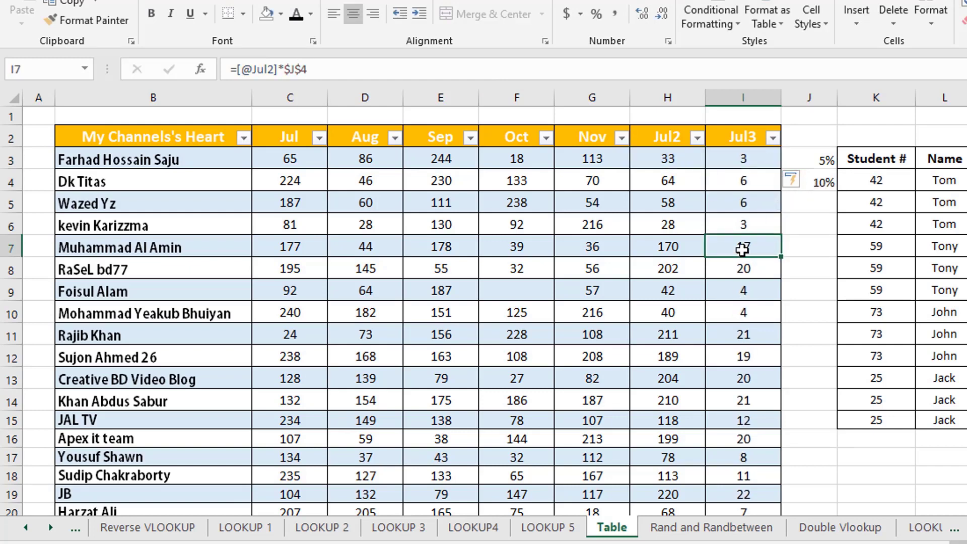
click(812, 99)
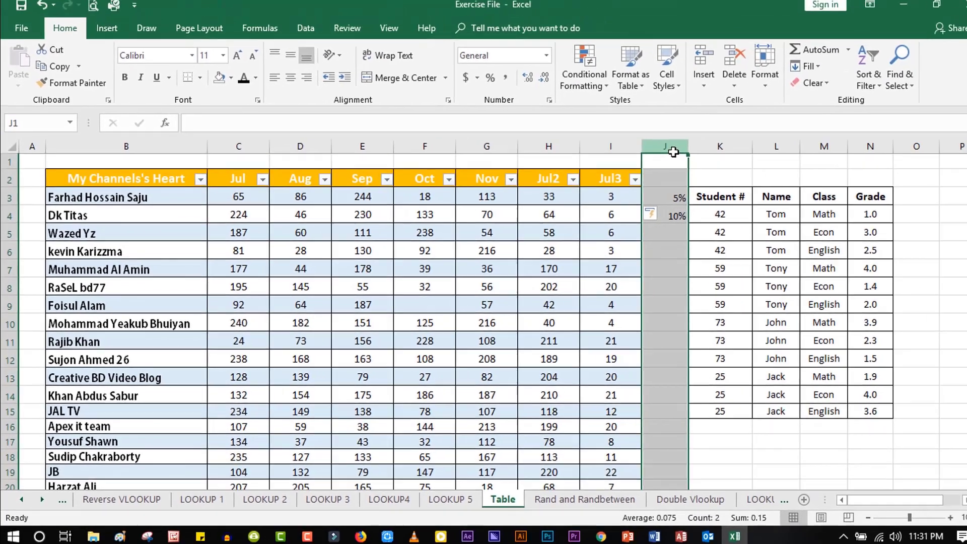
Step: Clear the rate values in column J and delete the Jul3 column
key(Delete)
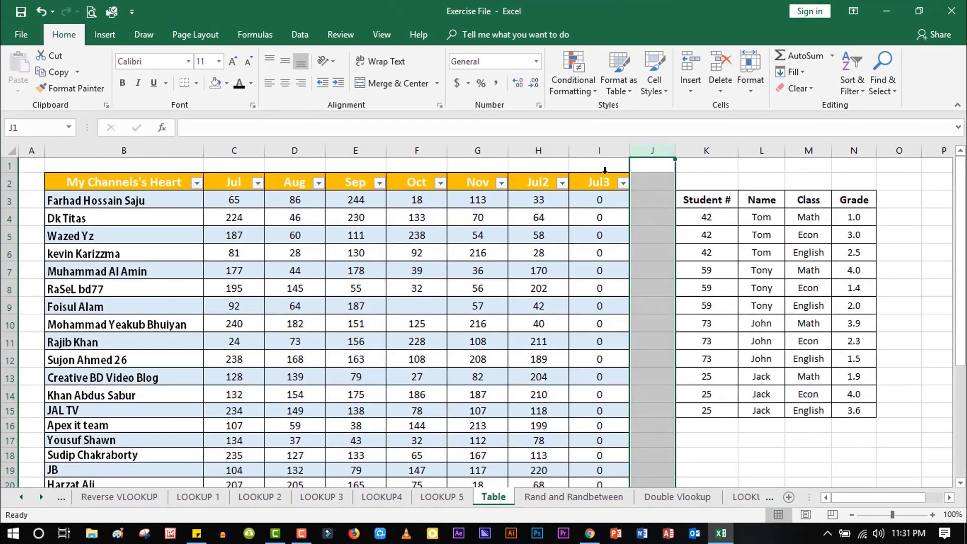
click(607, 150)
right_click(609, 149)
click(652, 261)
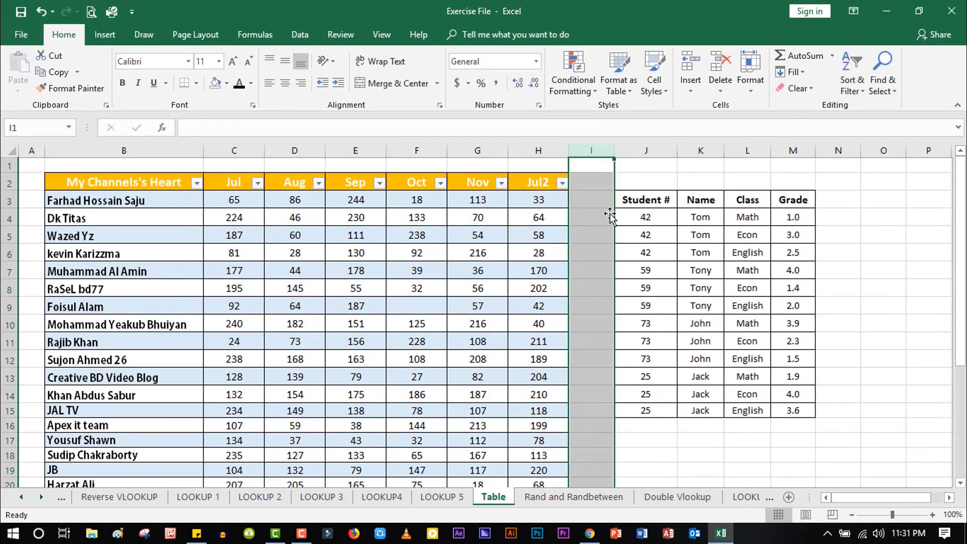
click(632, 263)
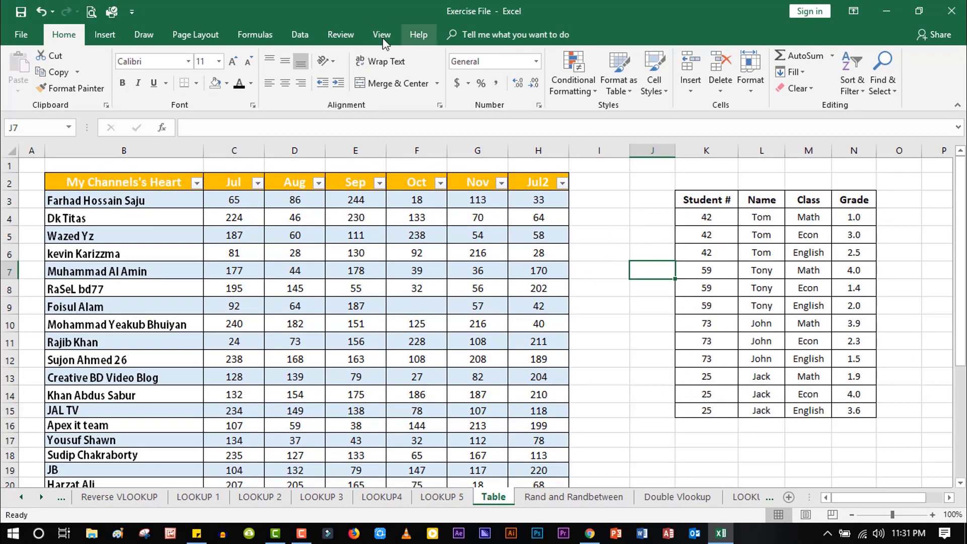
Step: Select a cell in the channel table and show the Table Design options
click(448, 252)
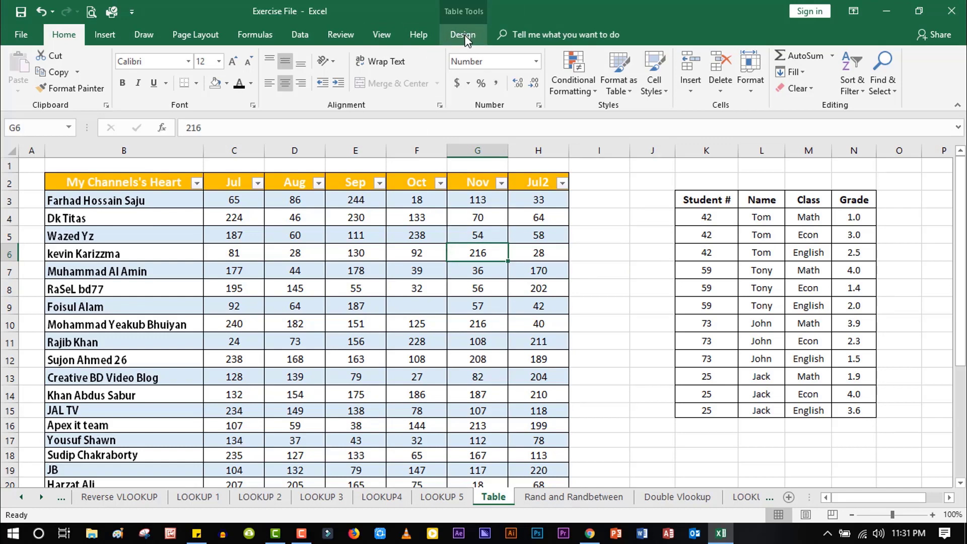
click(462, 35)
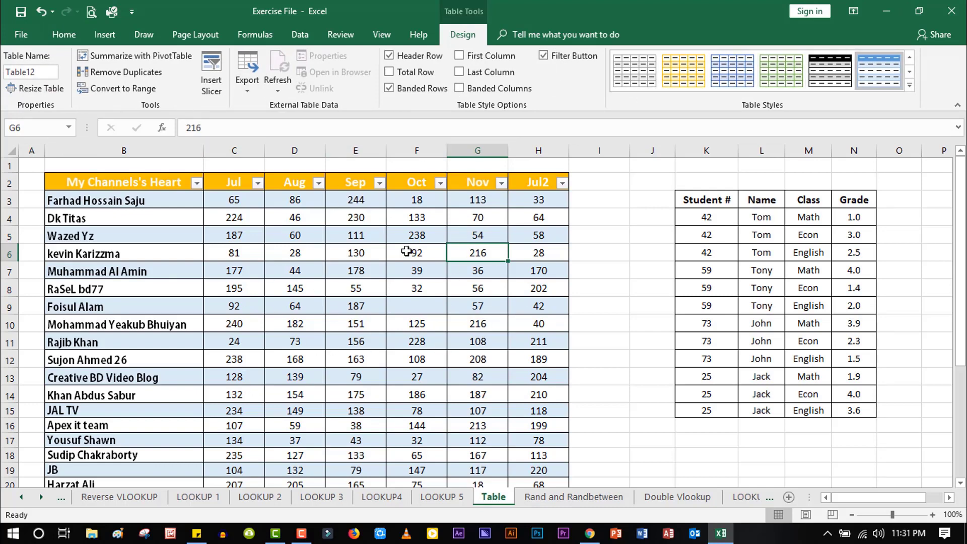
click(642, 221)
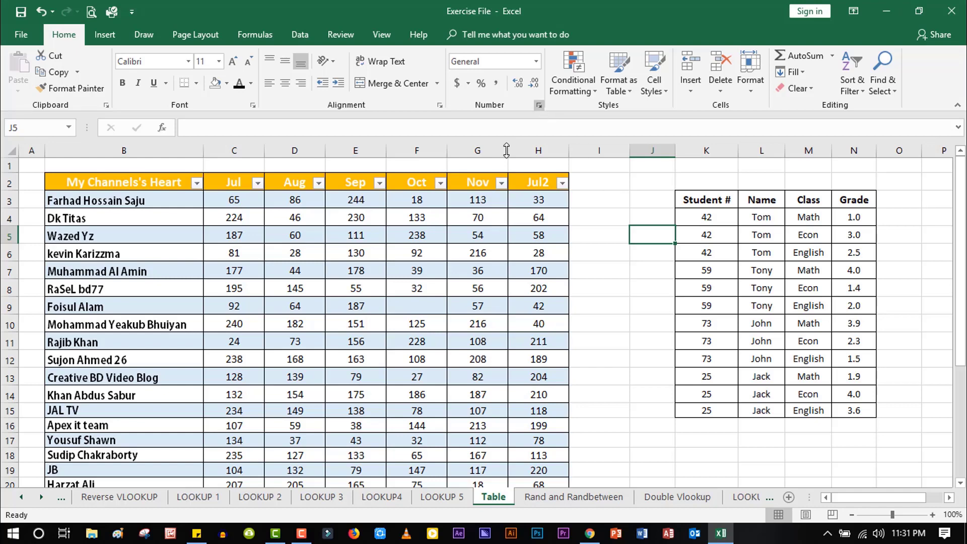
click(356, 304)
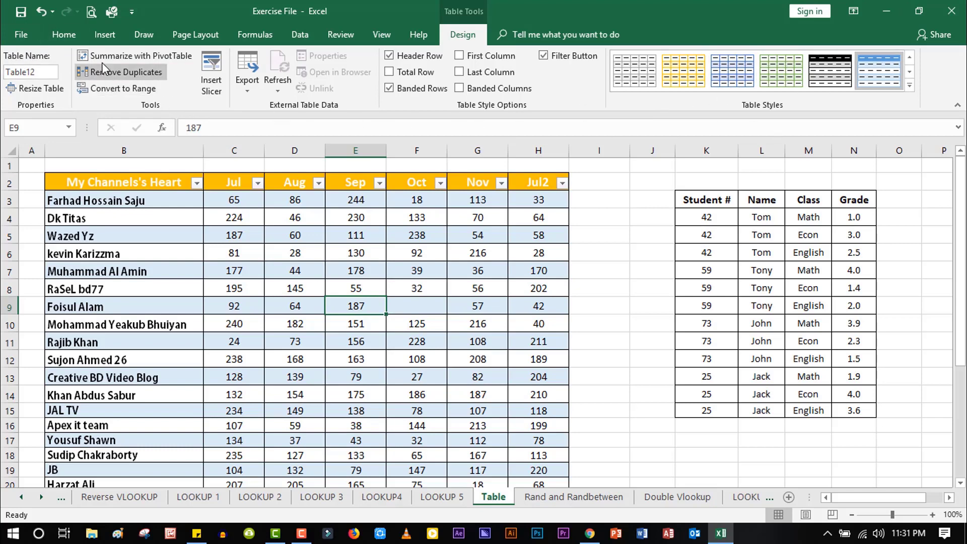
click(105, 36)
click(65, 36)
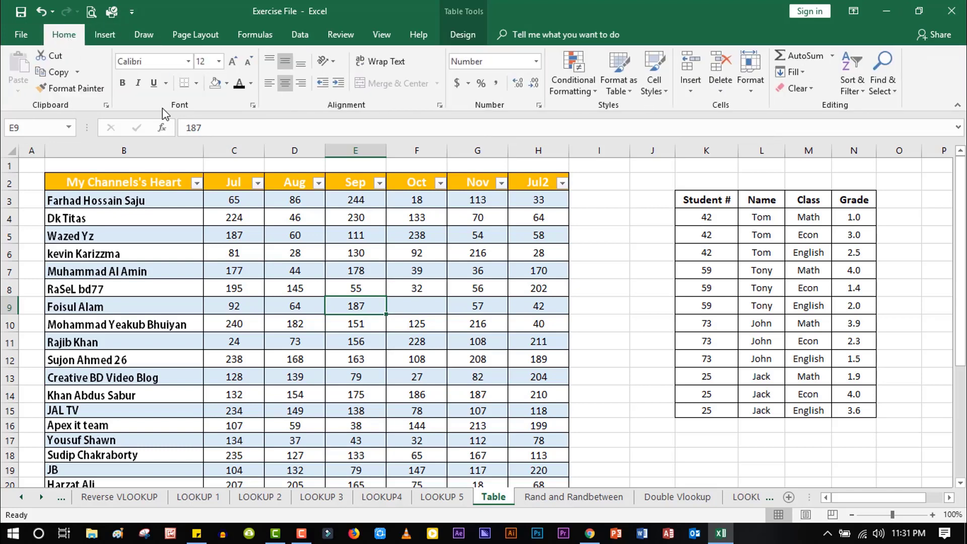
click(627, 90)
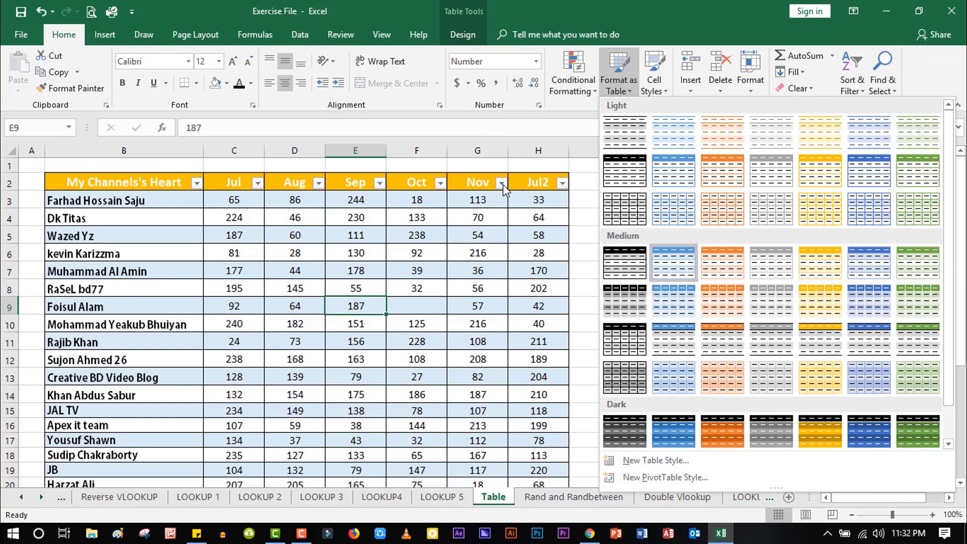
click(364, 260)
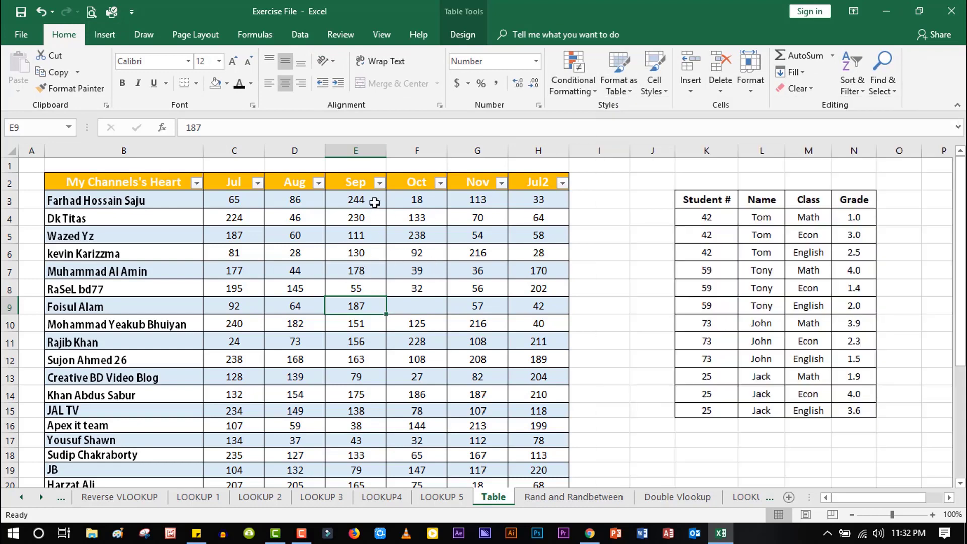
click(464, 34)
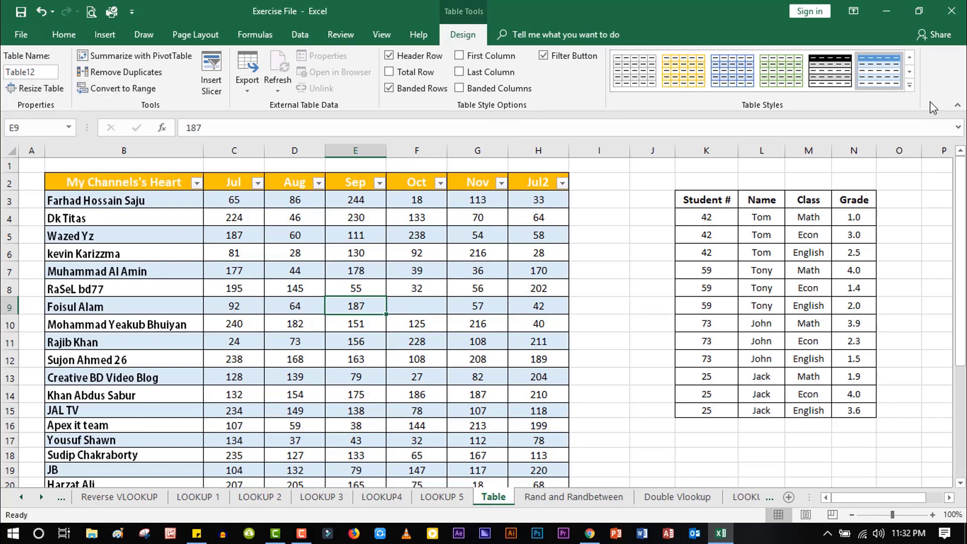
Step: Apply the blue Medium banded table style to the channel table
click(910, 86)
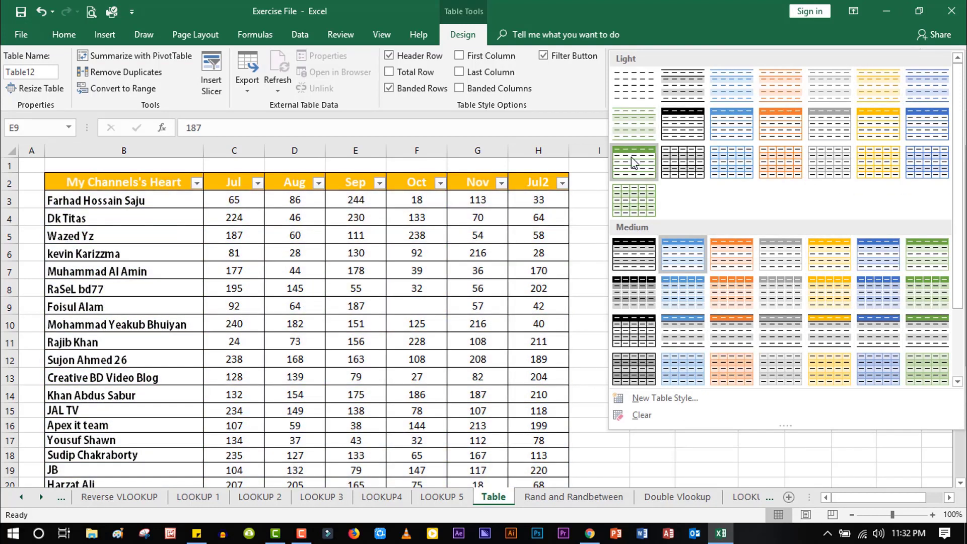
click(891, 368)
click(472, 299)
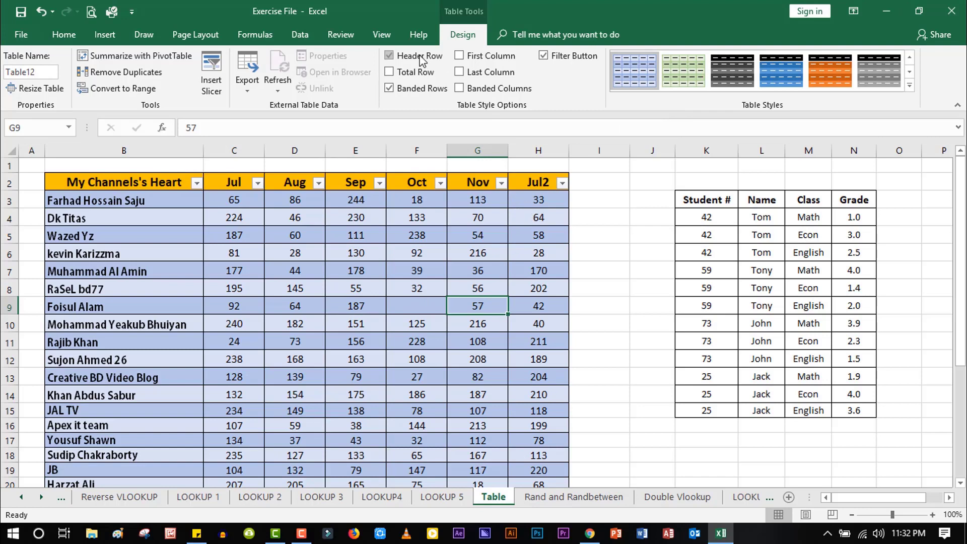
Step: Toggle the table's Header Row off and back on
click(407, 58)
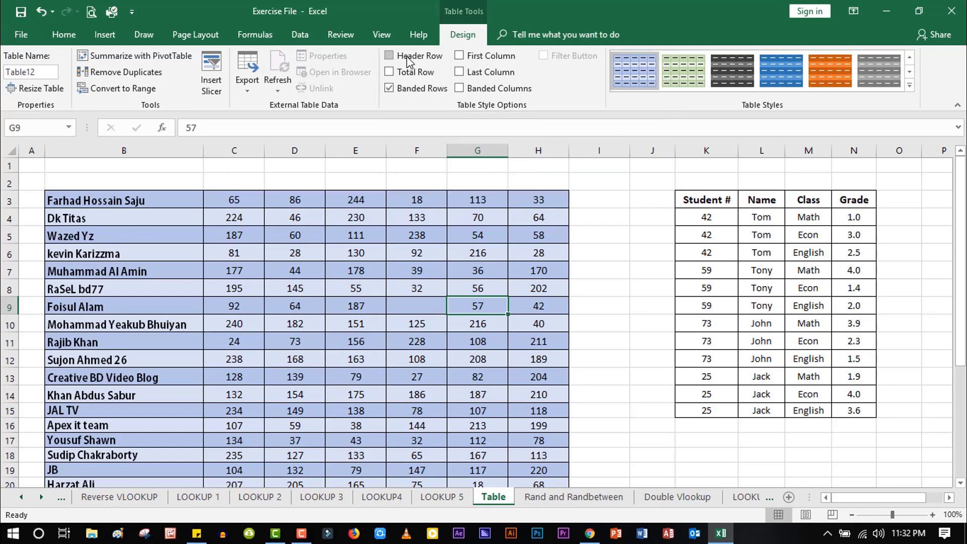
click(409, 58)
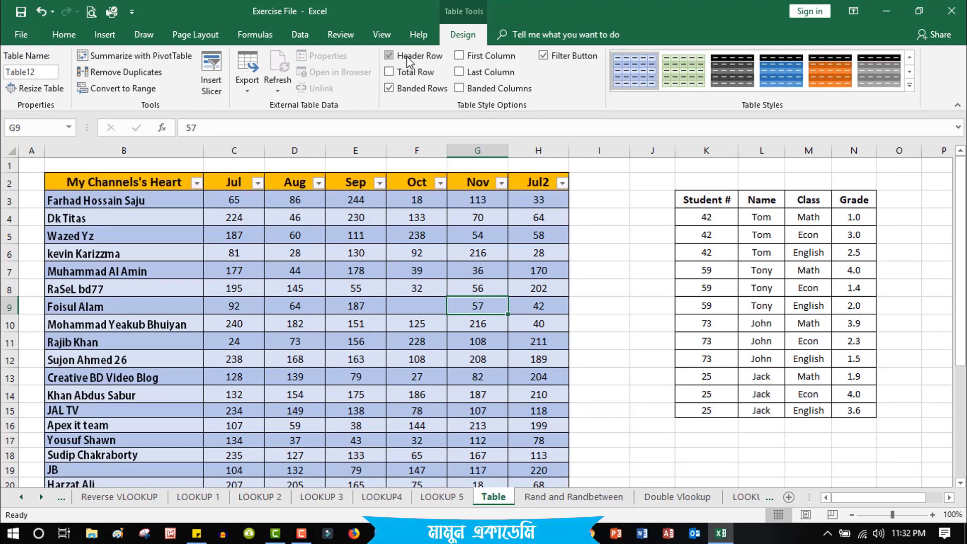
click(444, 269)
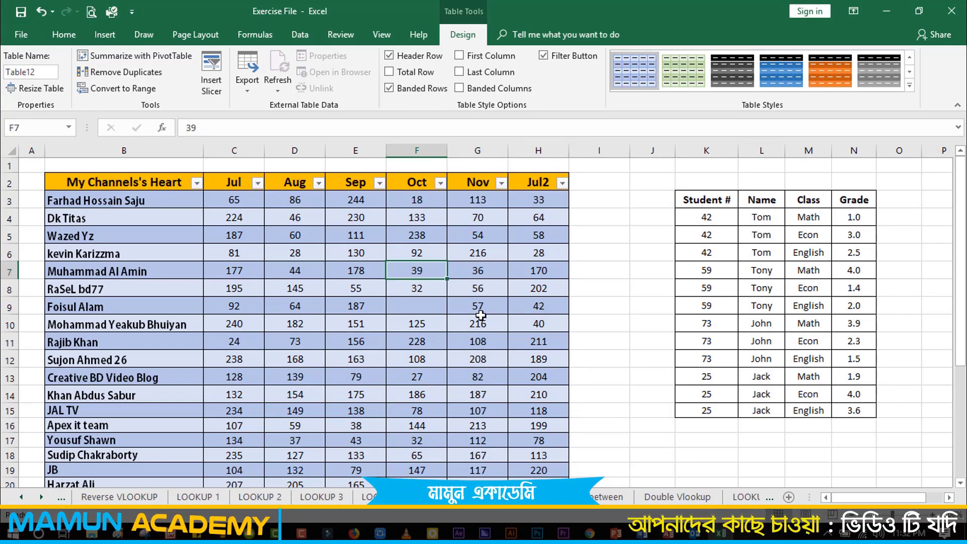
Step: Scroll through Table12, then uncheck Header Row so row 2 is blank
scroll(481, 316, down, 2)
scroll(481, 312, down, 2)
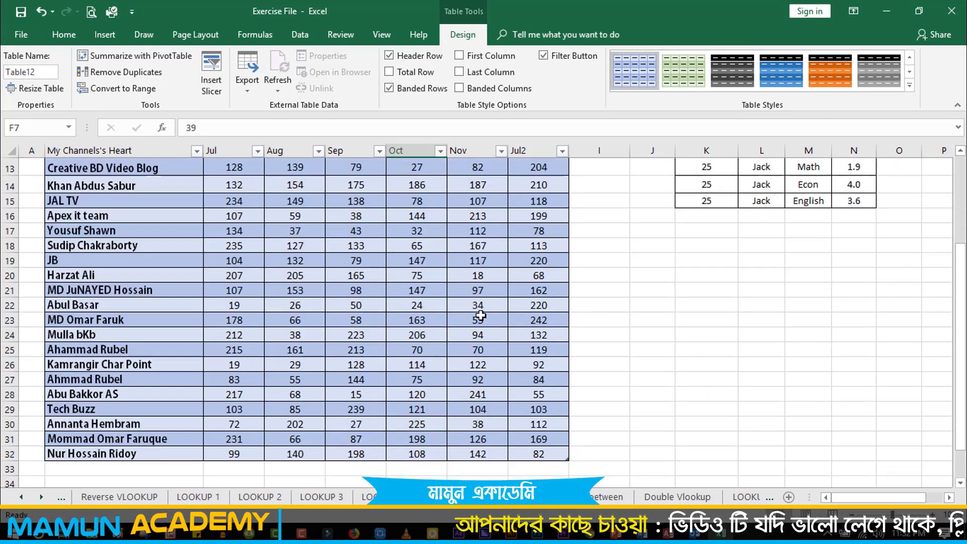
scroll(481, 307, down, 3)
scroll(480, 292, up, 2)
scroll(480, 290, up, 5)
scroll(480, 289, down, 3)
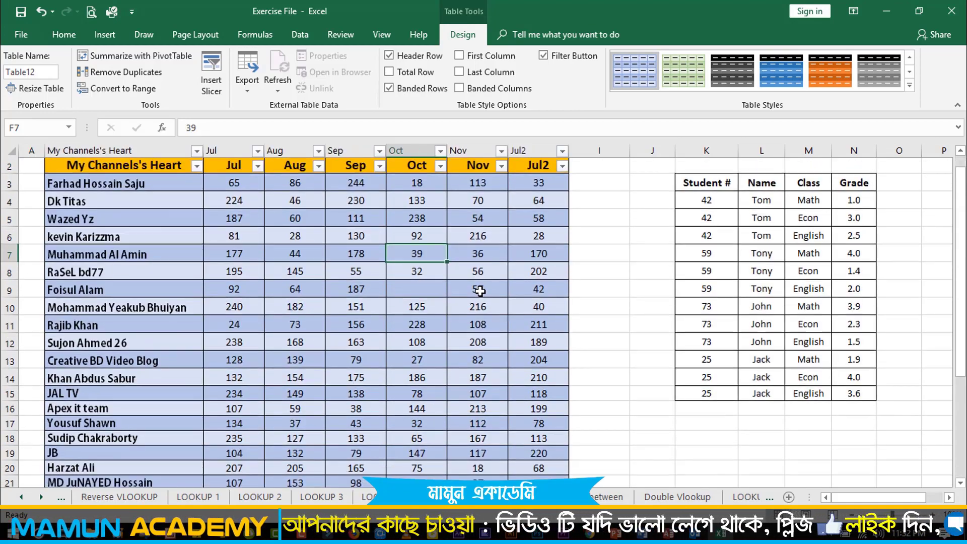
scroll(370, 253, up, 3)
scroll(230, 186, down, 2)
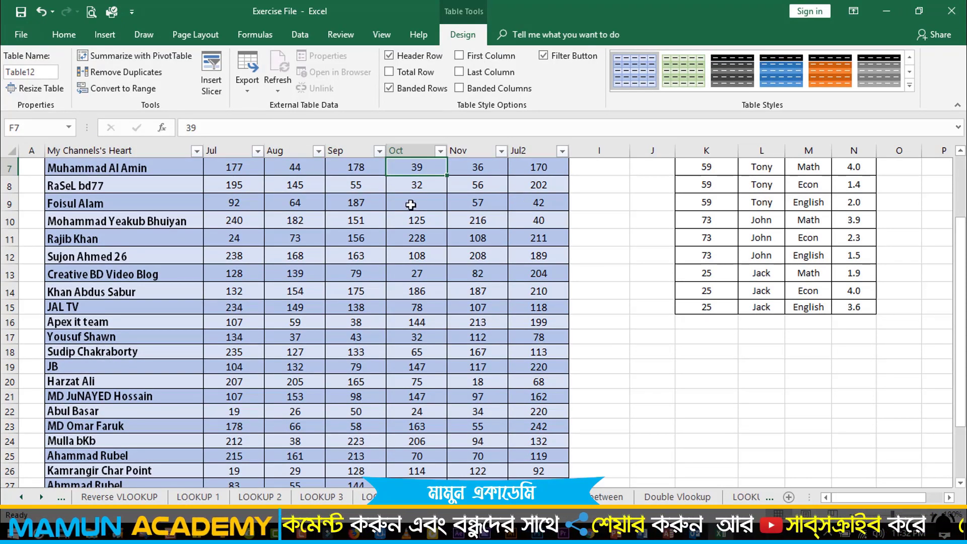
scroll(410, 204, up, 2)
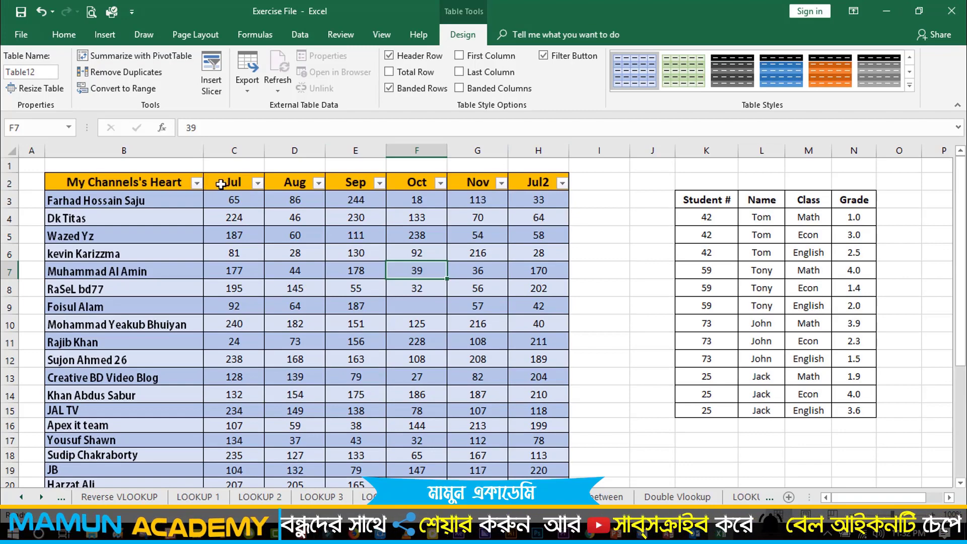
scroll(338, 229, down, 6)
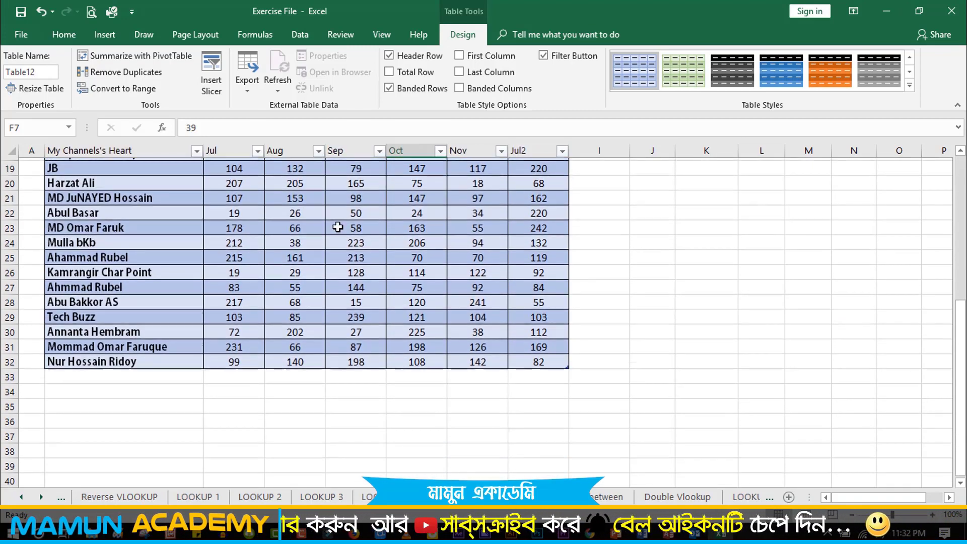
scroll(345, 218, down, 4)
scroll(345, 216, up, 9)
scroll(341, 211, up, 1)
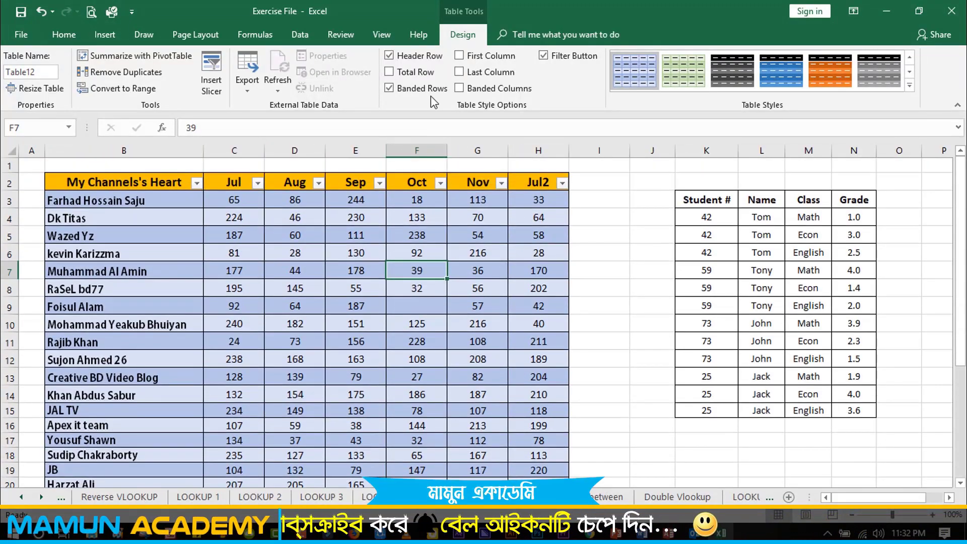
click(421, 57)
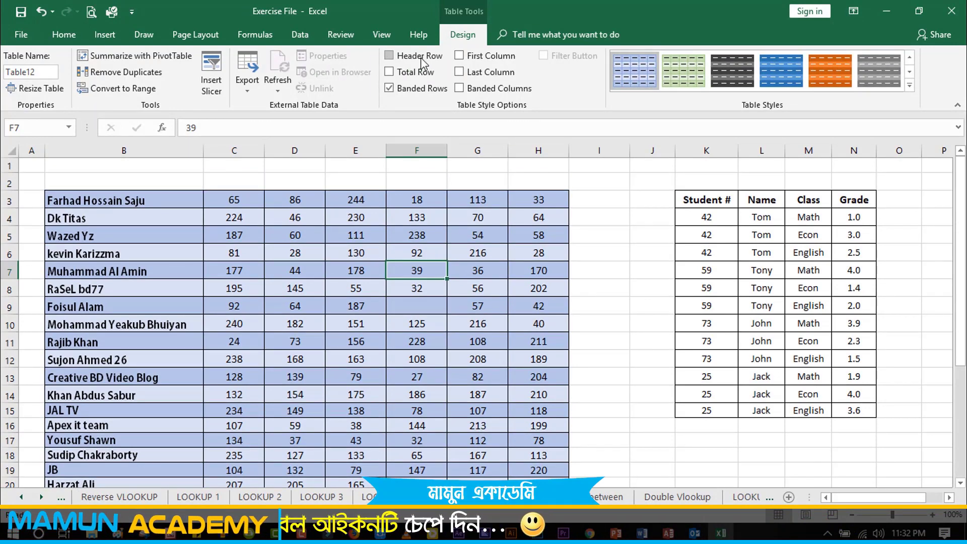
Step: Re-enable Header Row and add a Total row at row 33 showing 3819 under Jul2
click(421, 58)
click(422, 74)
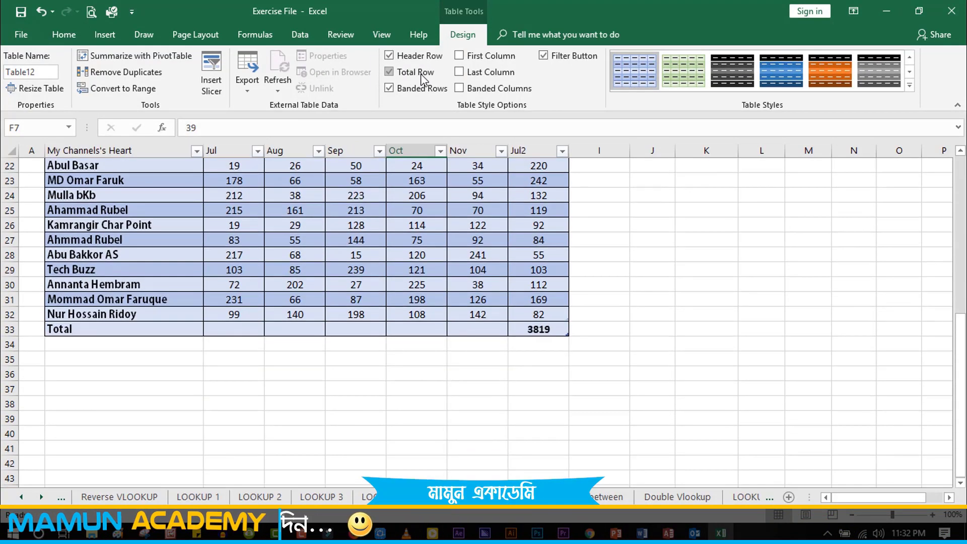
click(655, 301)
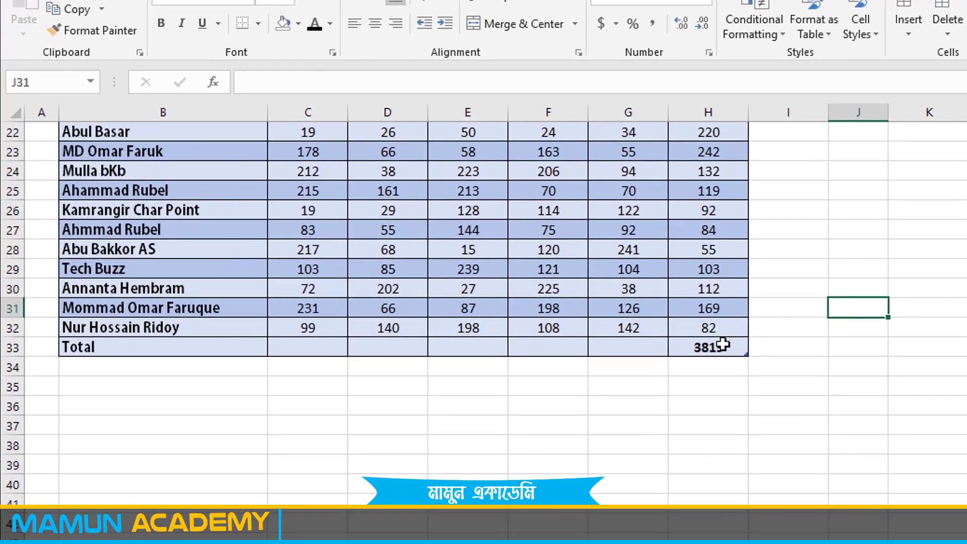
scroll(315, 282, up, 7)
scroll(419, 287, down, 2)
scroll(378, 320, down, 6)
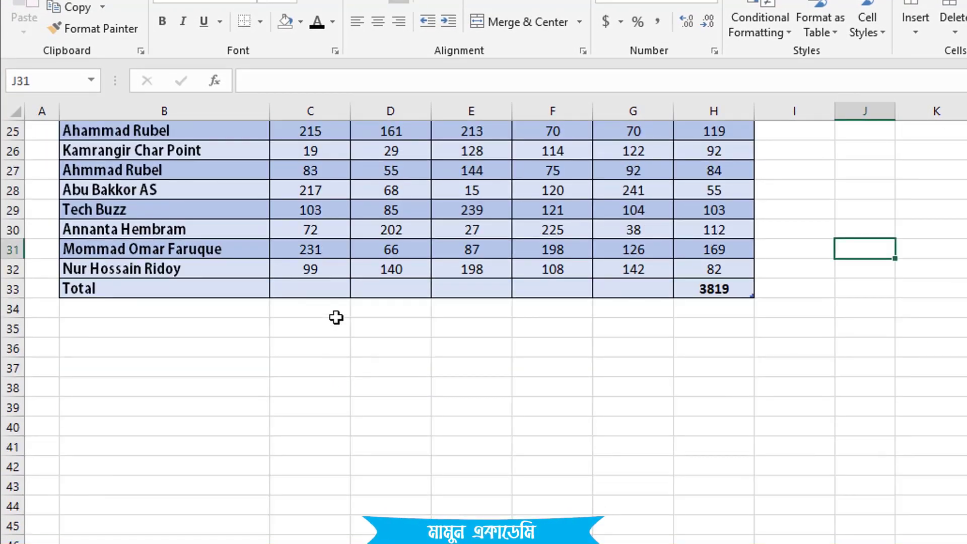
click(319, 282)
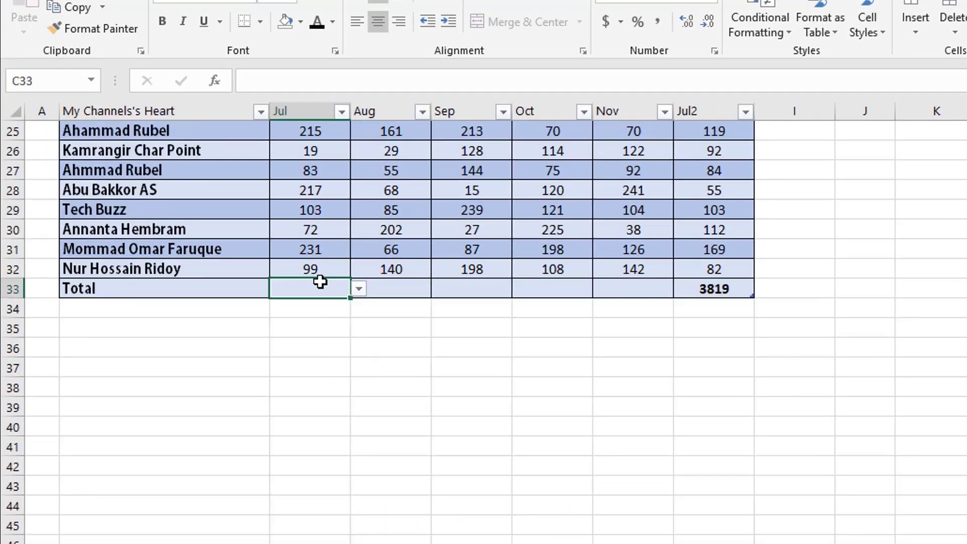
Step: Set the Total row to Average for Jul, Min for Aug and Sum for Sep
click(358, 289)
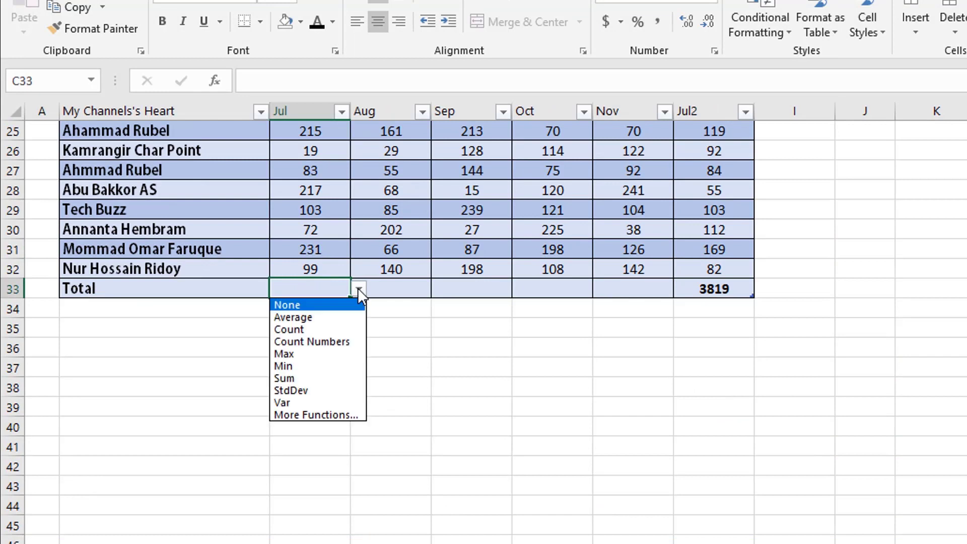
click(322, 319)
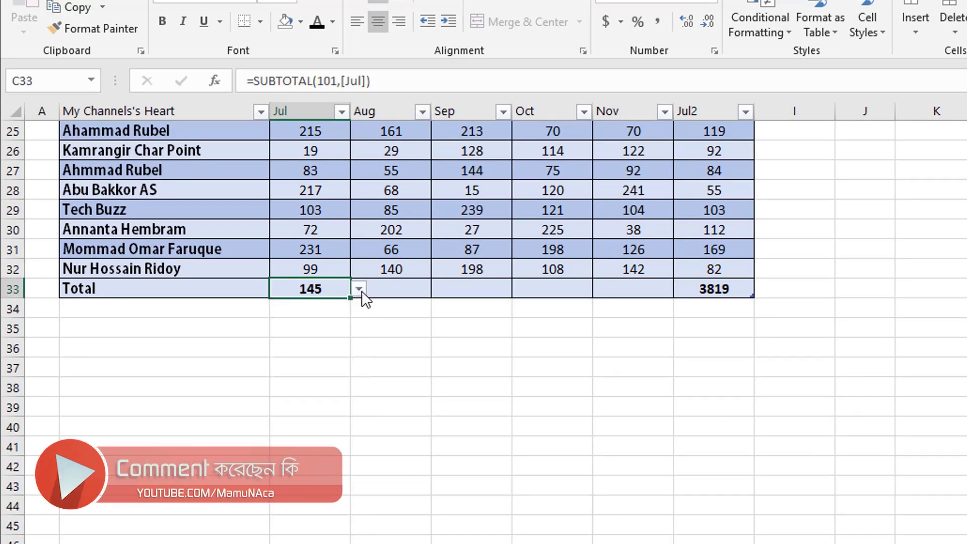
click(383, 288)
click(439, 290)
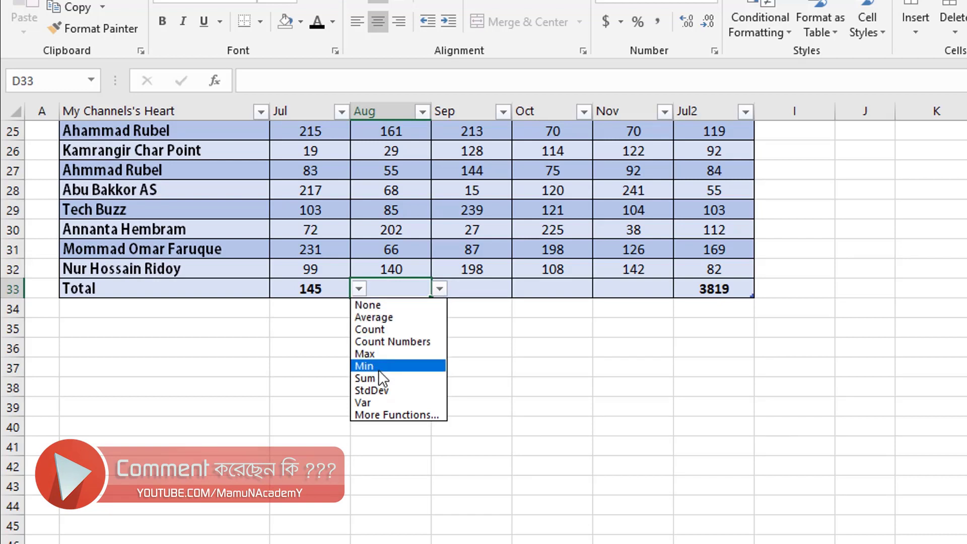
click(379, 370)
click(471, 289)
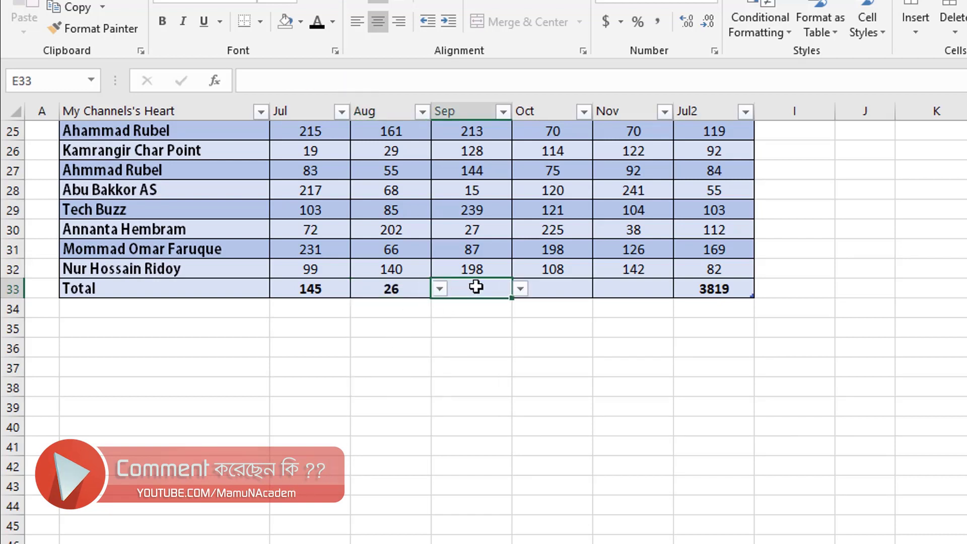
click(520, 289)
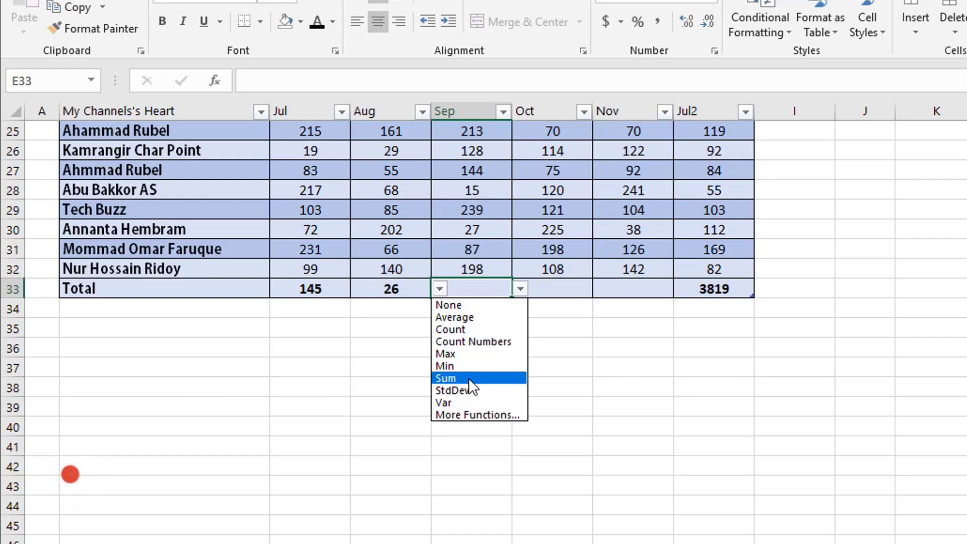
click(471, 378)
Step: Set the Oct total to Max and the Nov total to Count
click(583, 290)
click(600, 289)
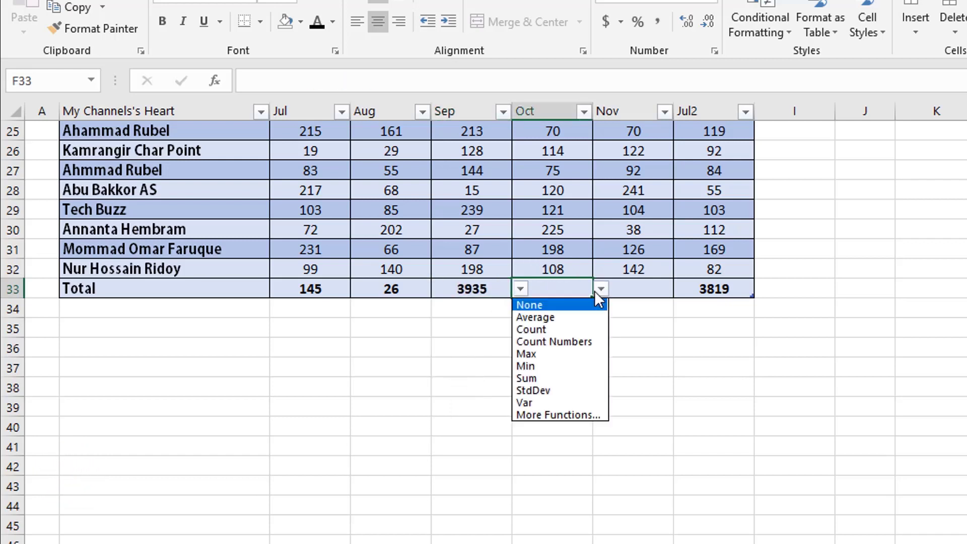
click(544, 351)
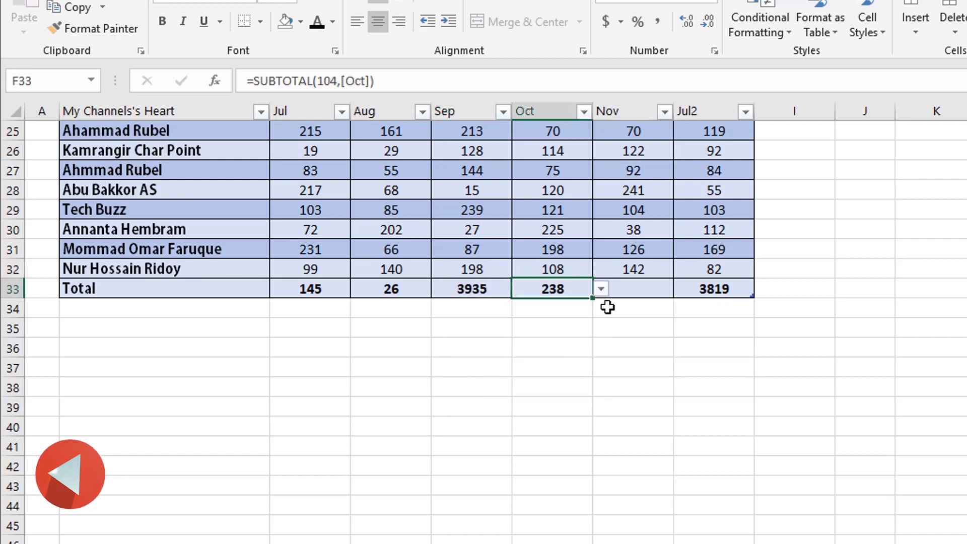
click(637, 288)
click(682, 289)
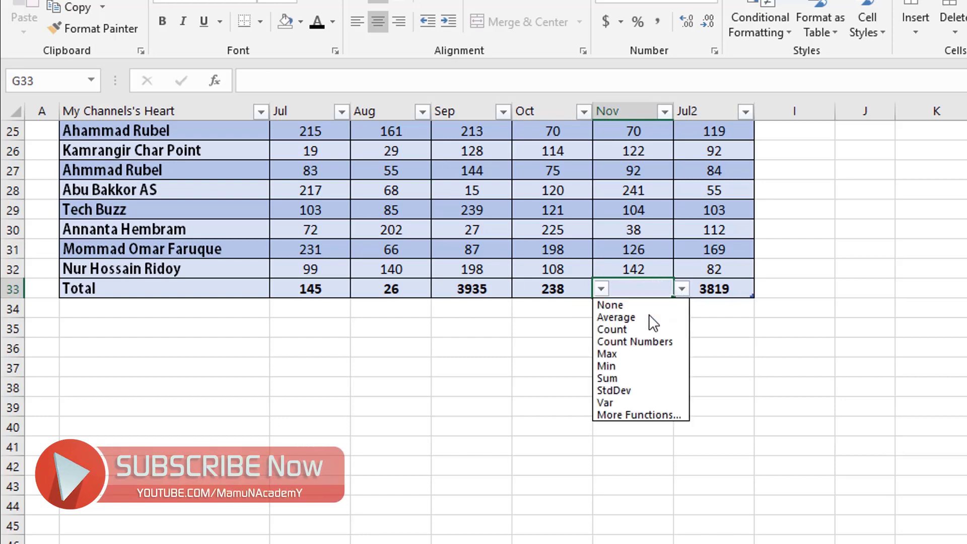
click(634, 326)
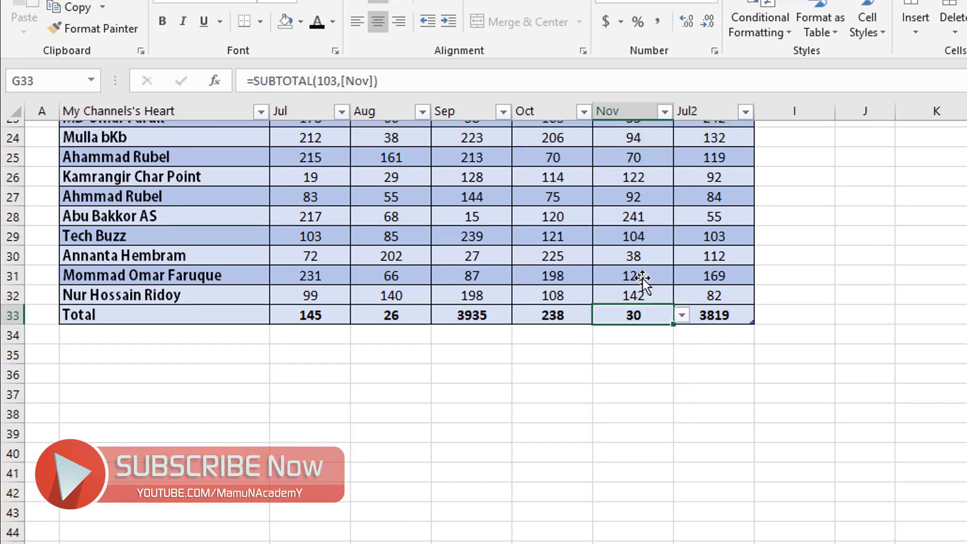
scroll(643, 279, up, 6)
scroll(643, 279, up, 2)
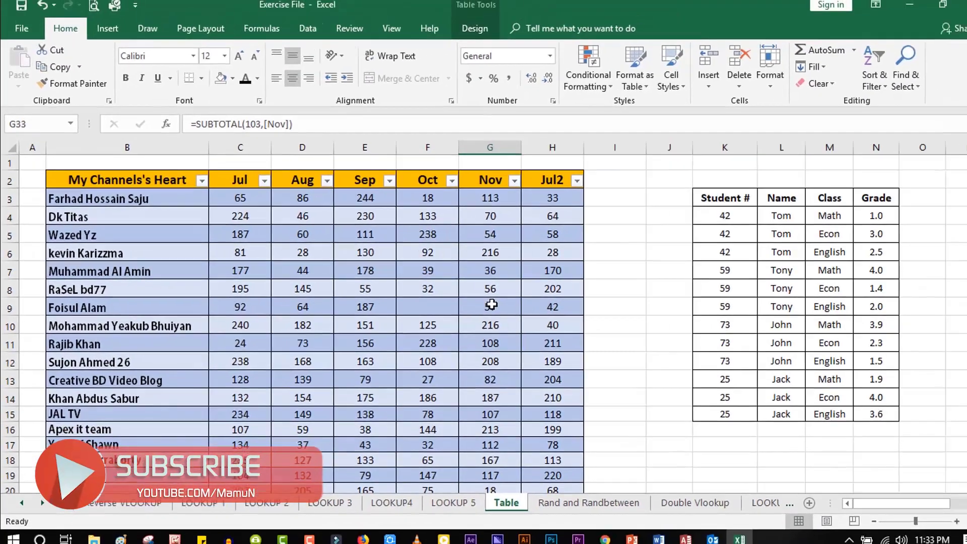
Step: Clear the Aug value 182 in D10 and the Oct value 186 in F14
click(433, 307)
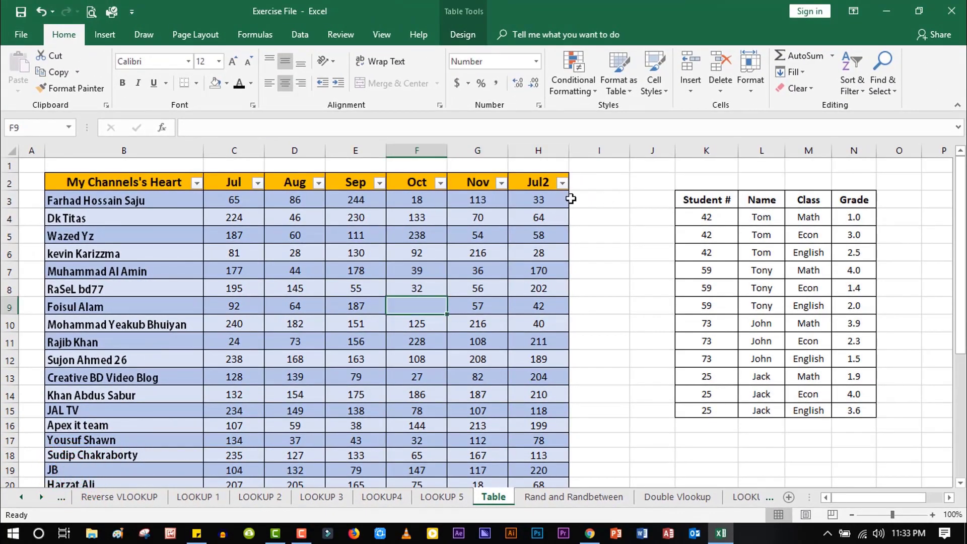
click(633, 217)
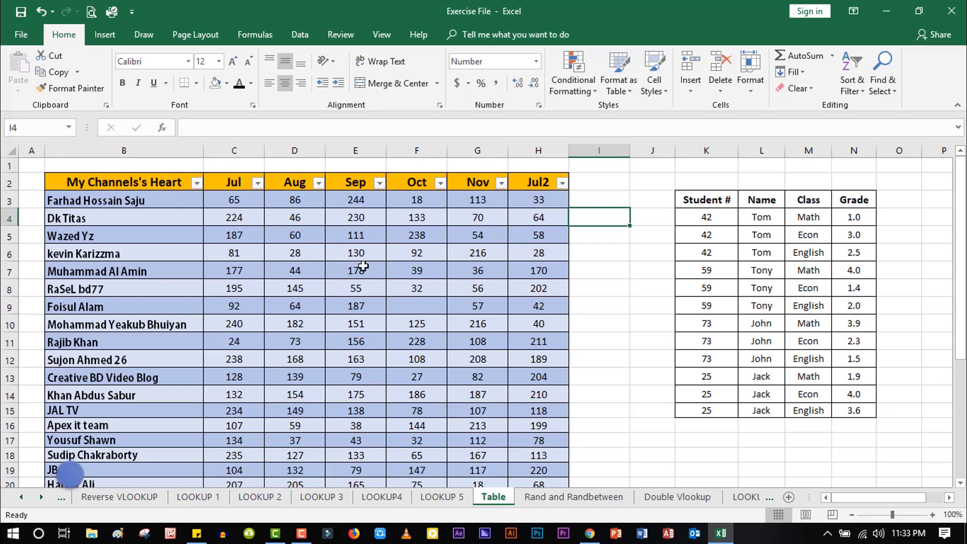
click(302, 320)
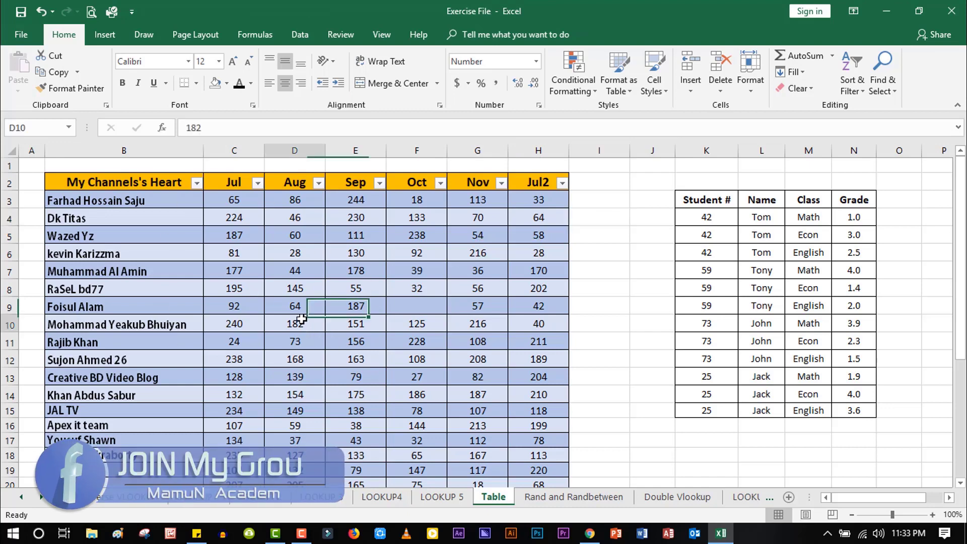
key(Delete)
click(396, 392)
key(Delete)
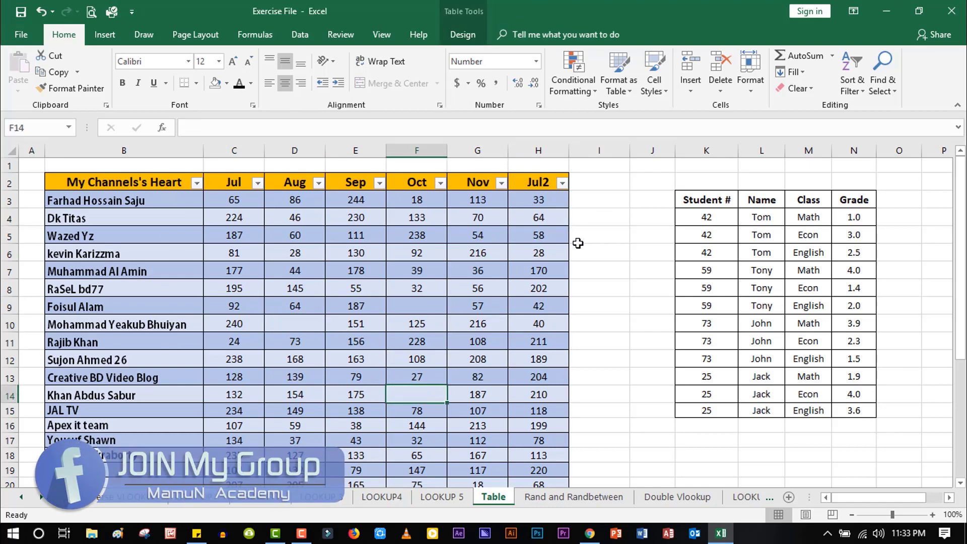
Step: Start a COUNTBLANK formula in J3, then erase it unfinished
click(638, 202)
text(=)
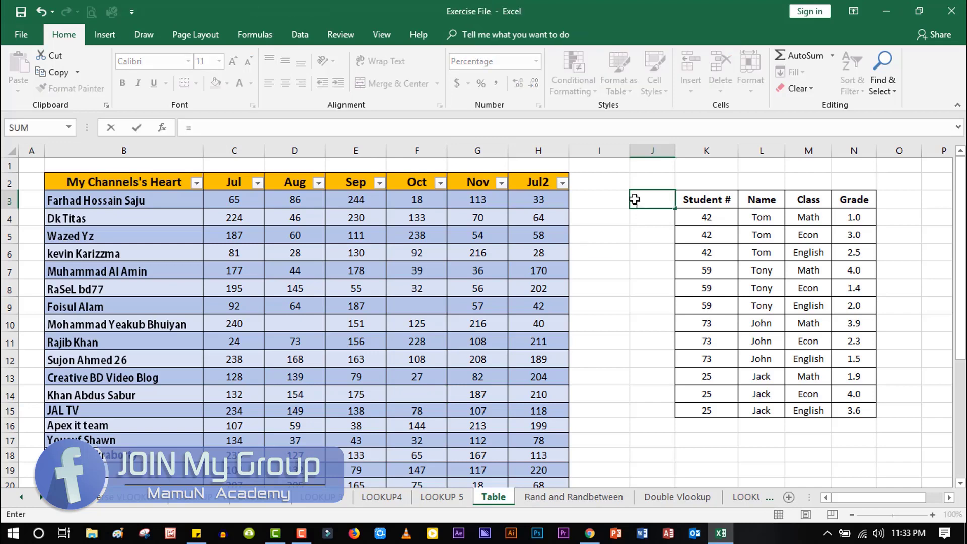
text(countb)
key(Tab)
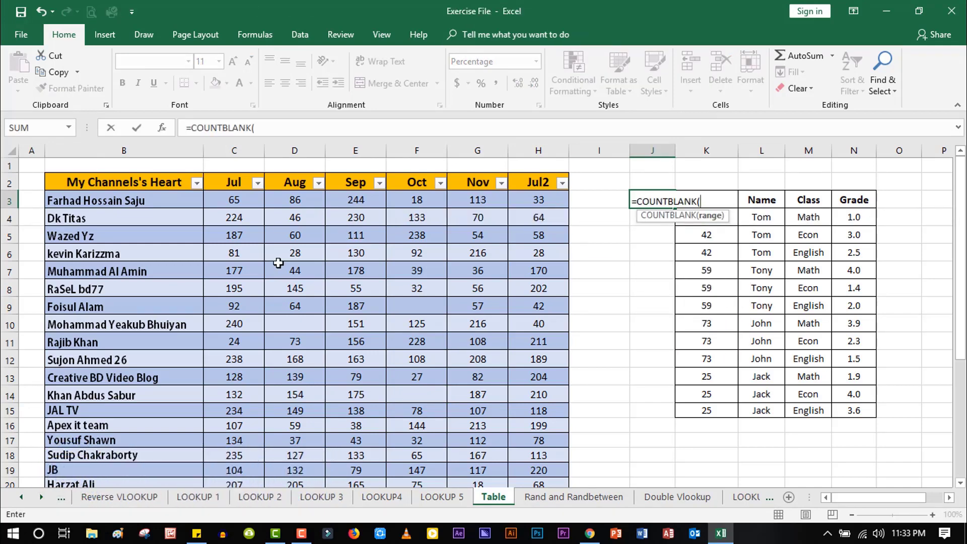
key(BackSpace)
key(BackSpace)
key(BackSpace)
key(BackSpace)
key(BackSpace)
key(BackSpace)
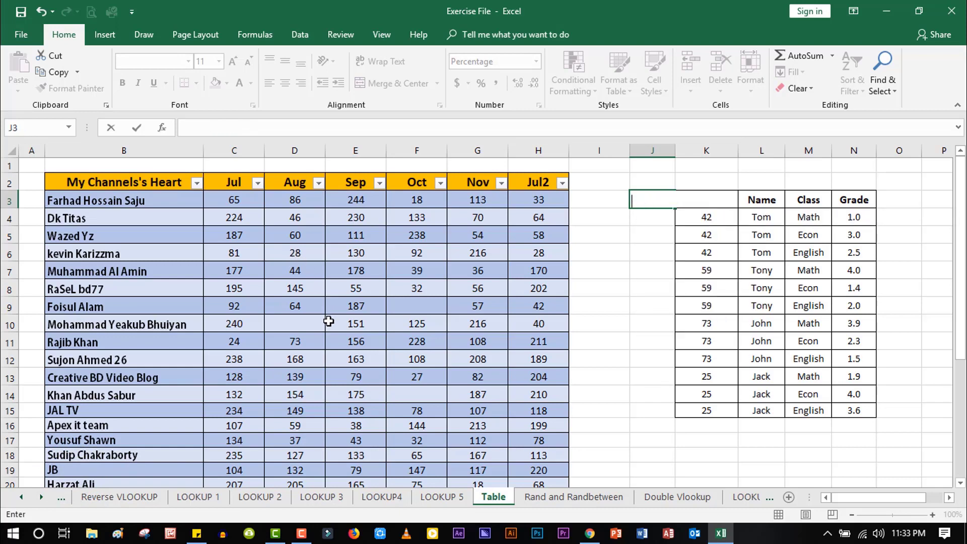
click(332, 279)
click(368, 359)
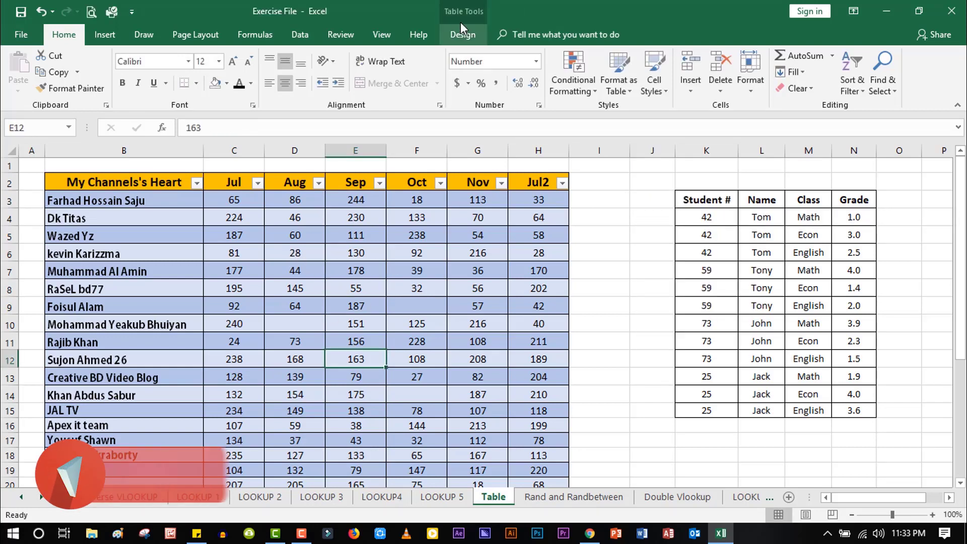
Step: Convert the student data K3:N15 into a table with headers
click(463, 35)
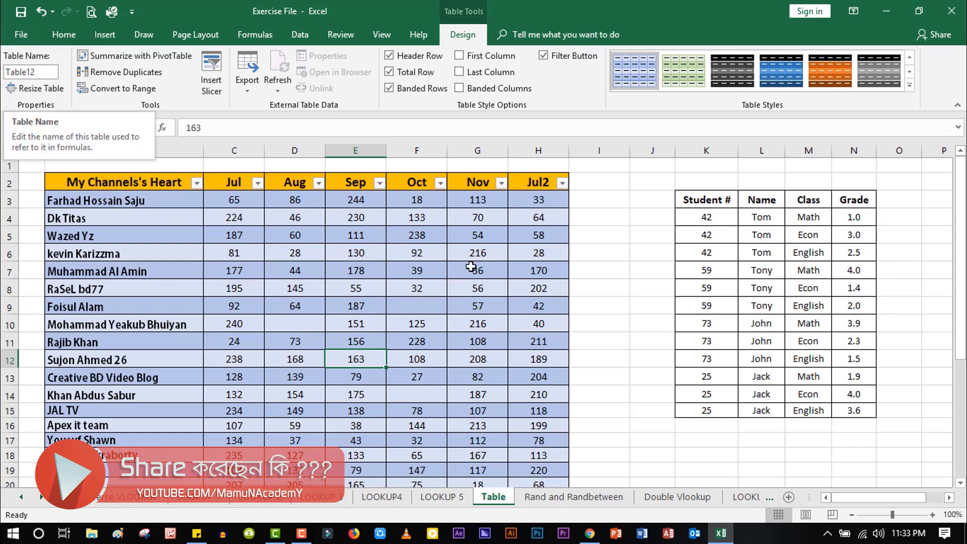
drag(707, 197, 844, 403)
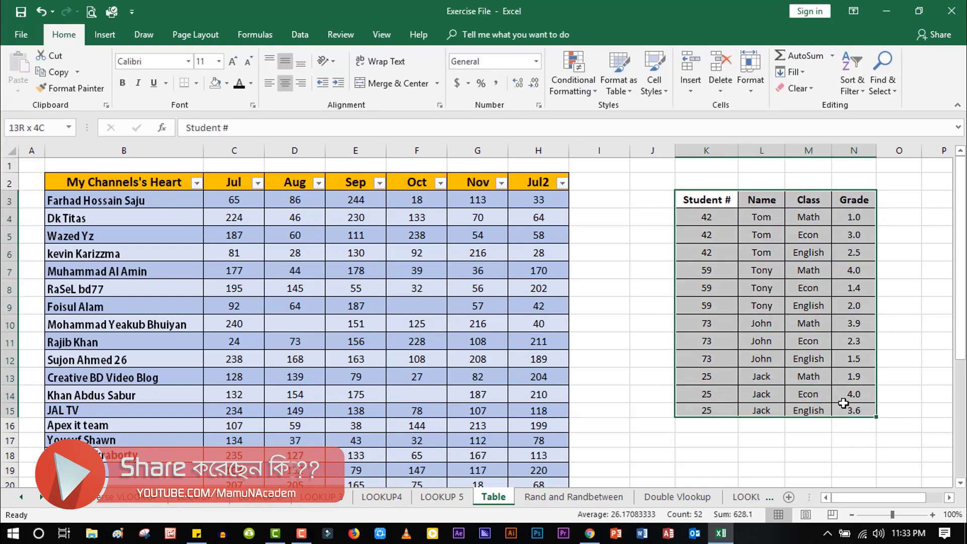
click(112, 39)
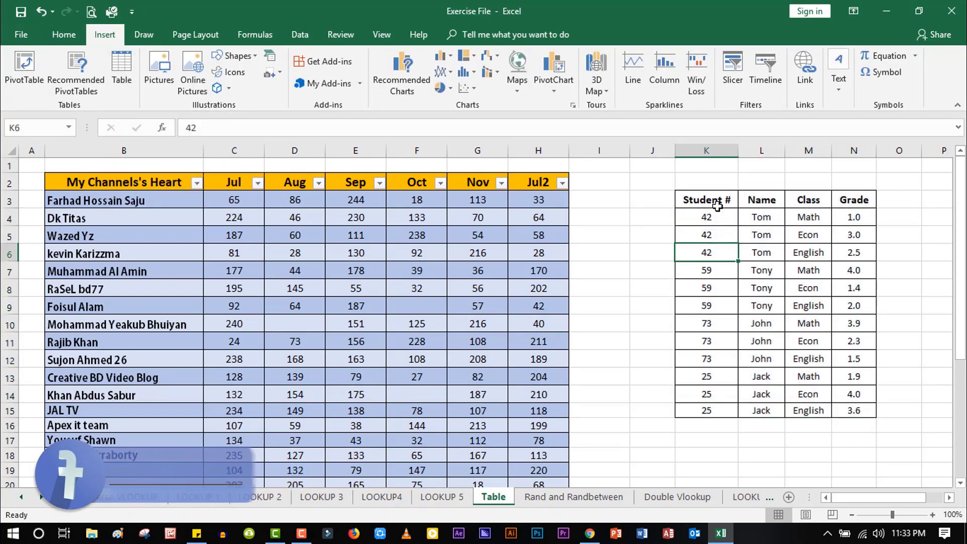
drag(707, 200, 856, 401)
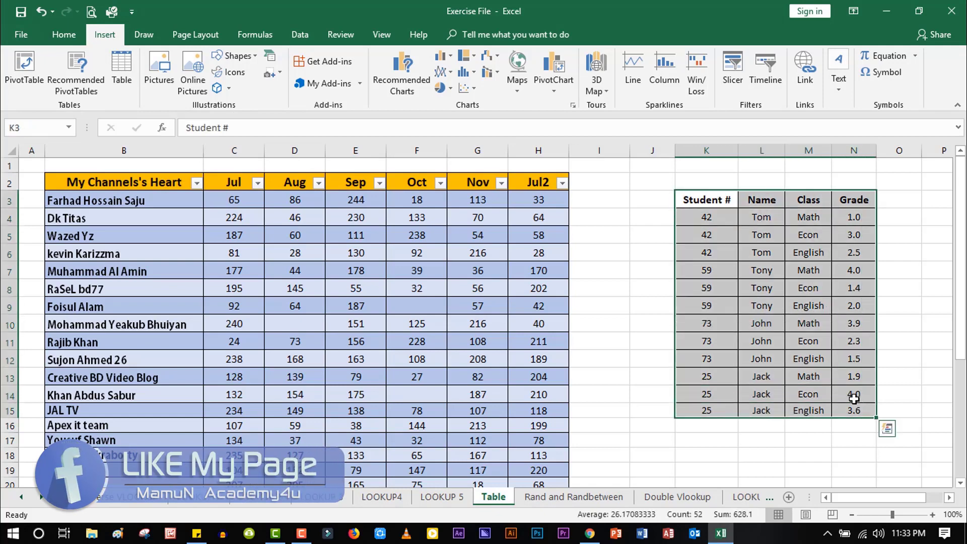
key(ctrl+t)
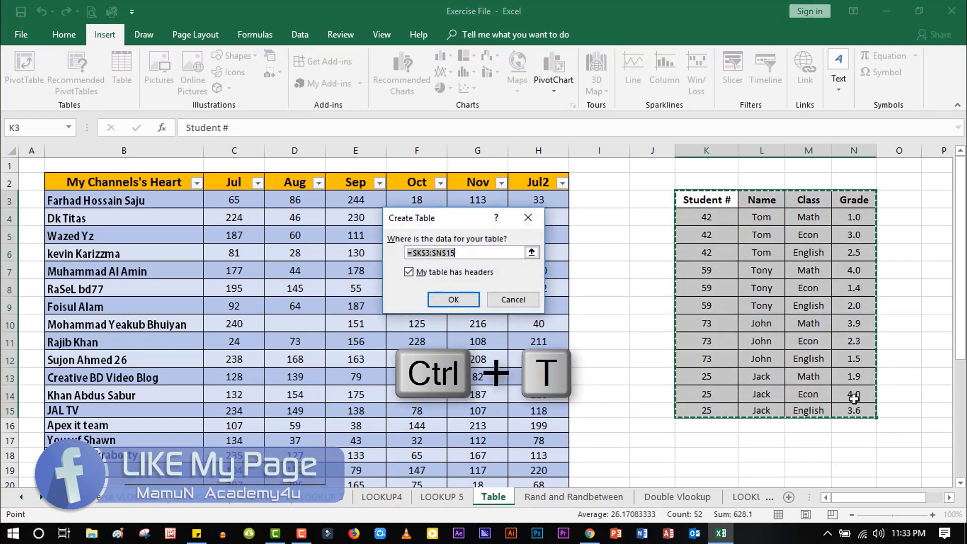
key(Return)
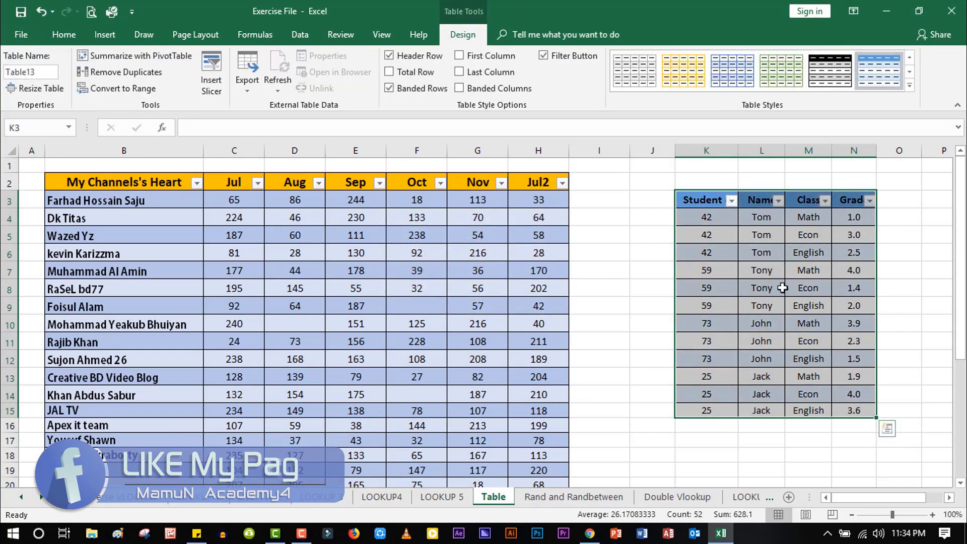
Step: Compare the new student table's design settings with the channel table's
click(762, 270)
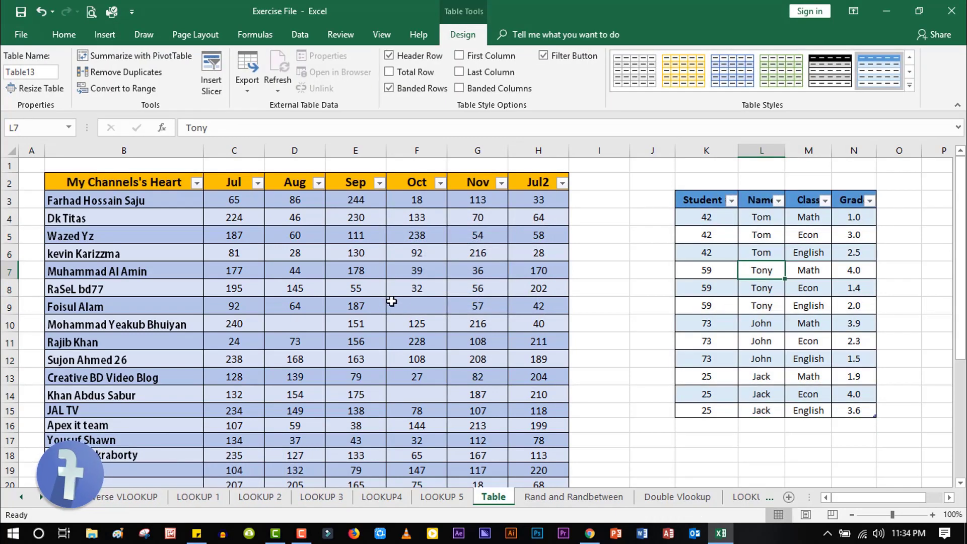
click(481, 271)
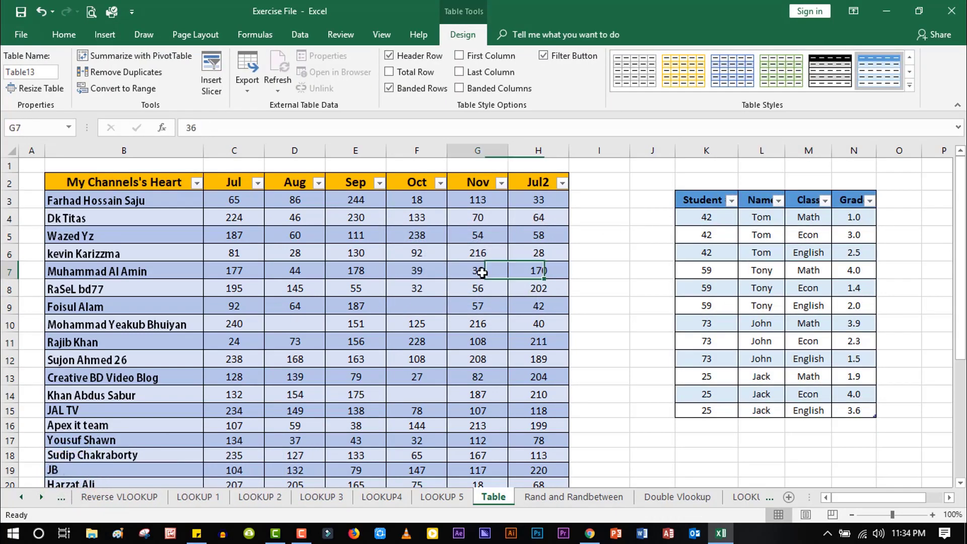
click(604, 207)
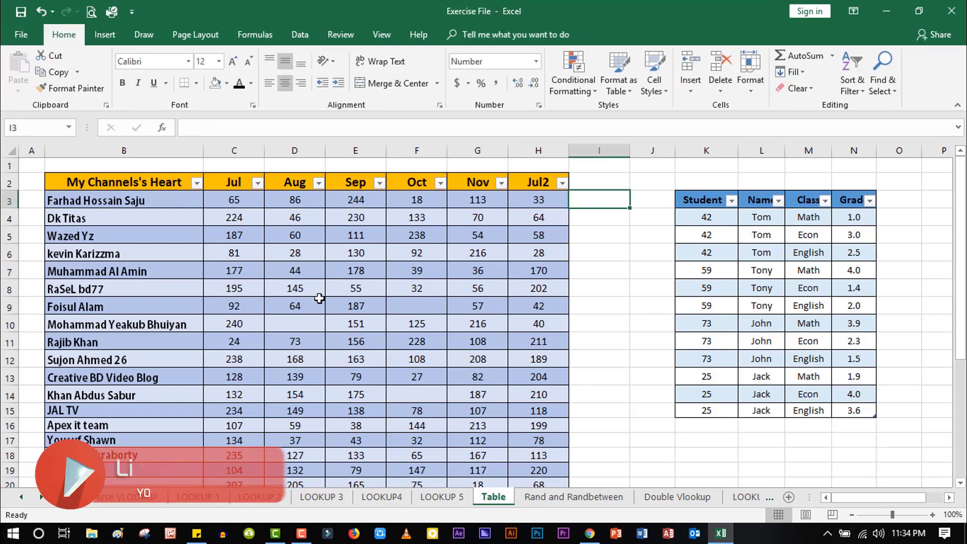
click(389, 285)
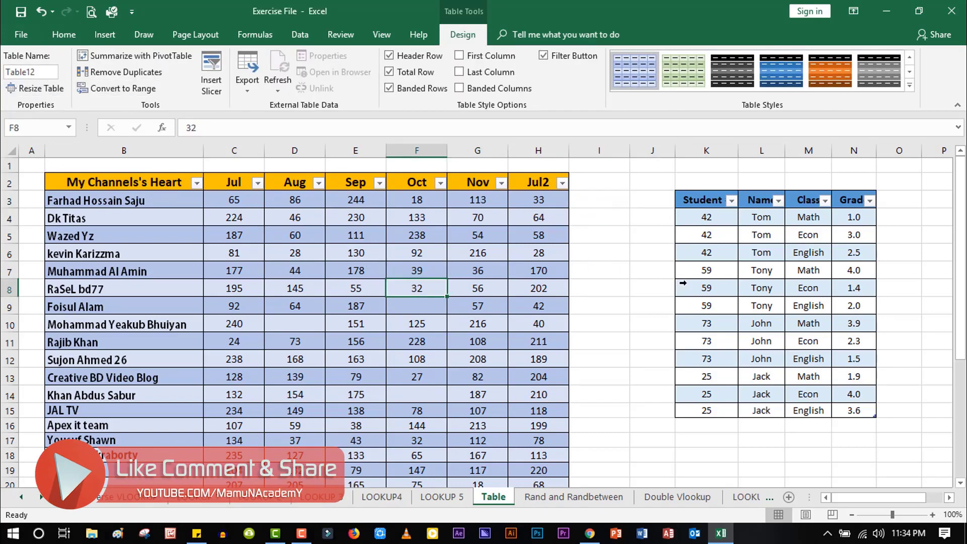
click(726, 285)
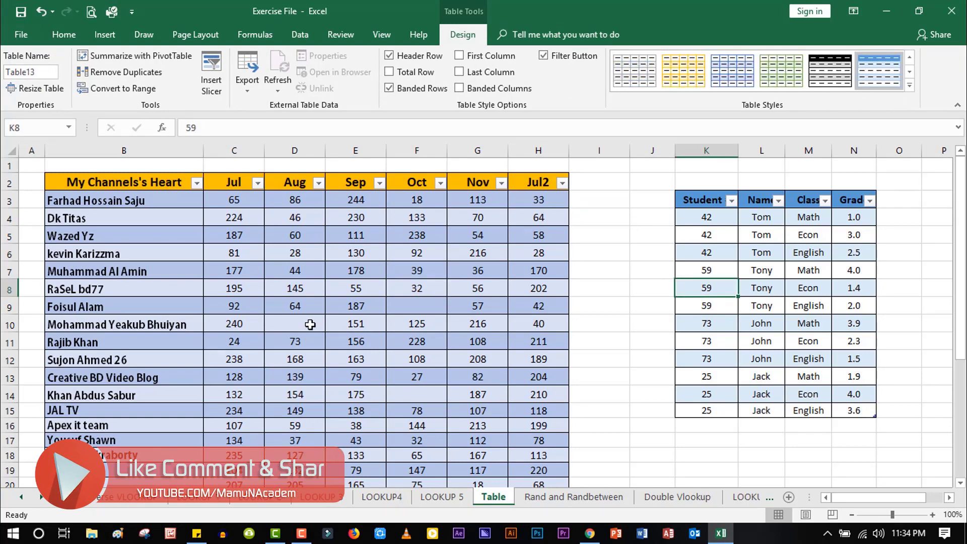
click(301, 288)
click(786, 315)
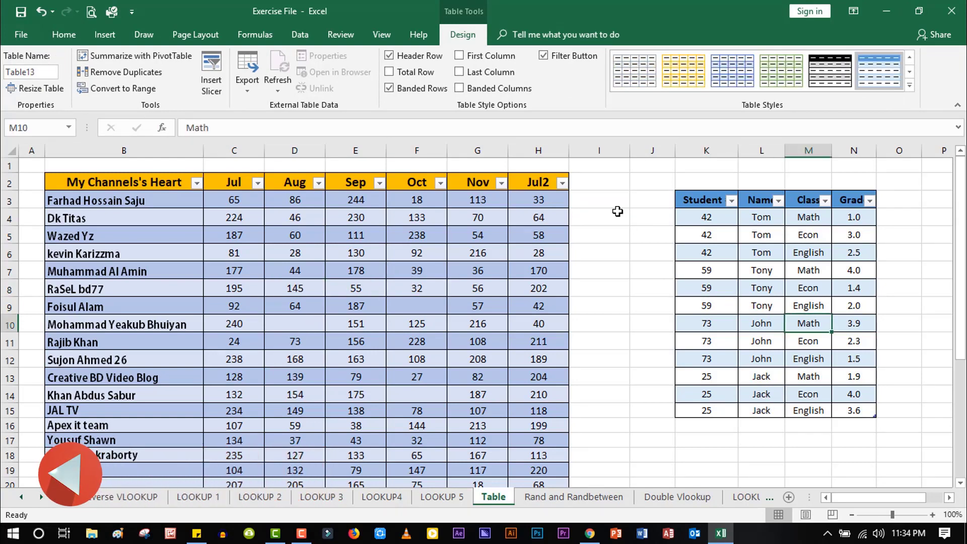
click(636, 200)
Step: Enter =COUNTBLANK(Table12) in J3 and format the result as General
text(=co)
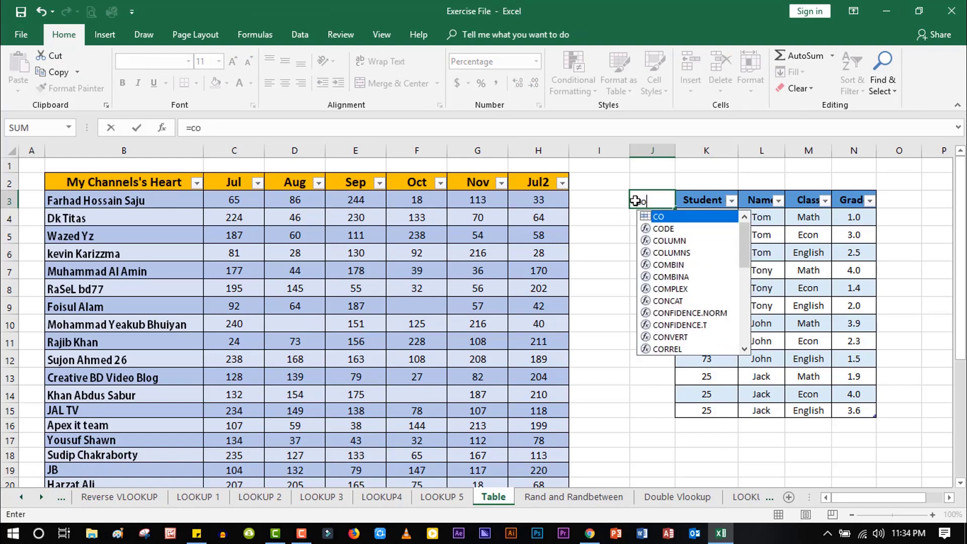
text(unt)
key(Down)
key(Down)
key(Tab)
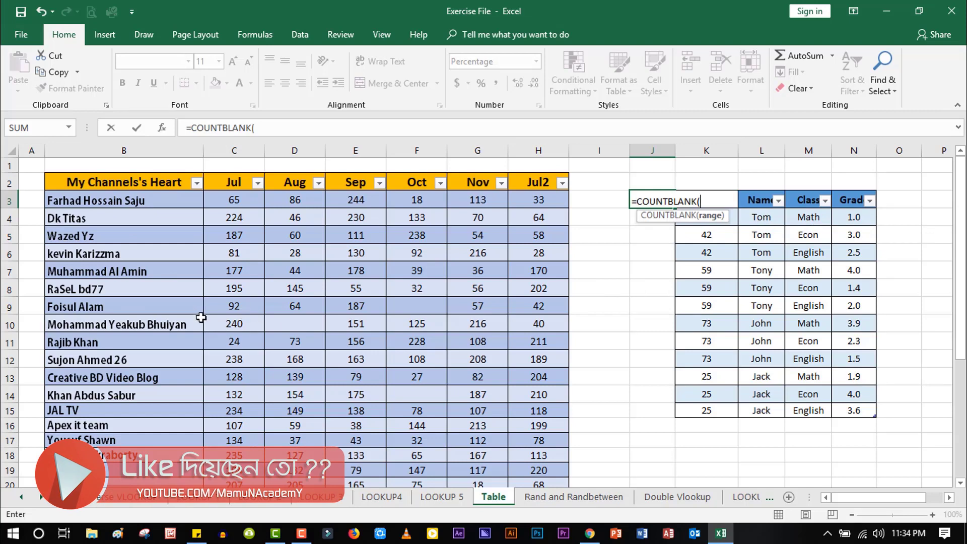
text(tab)
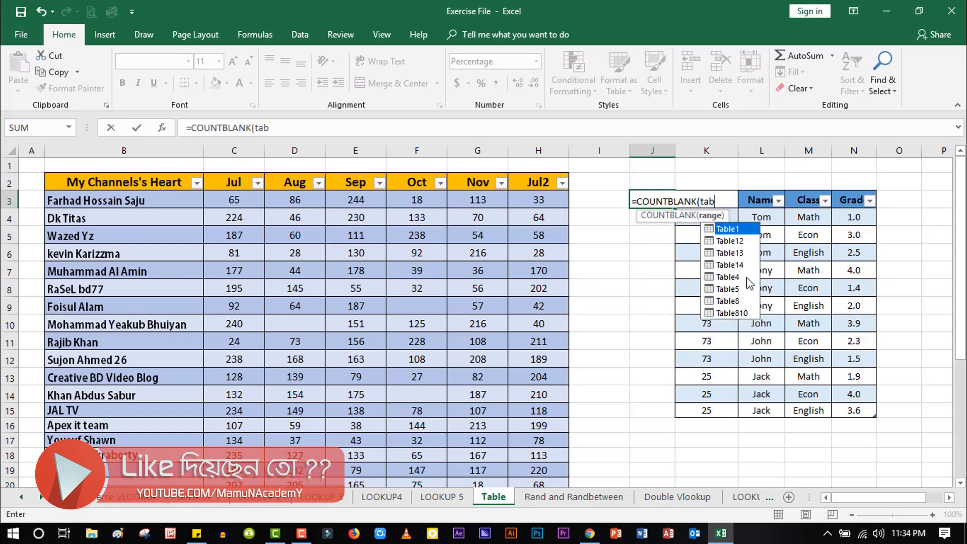
double_click(730, 241)
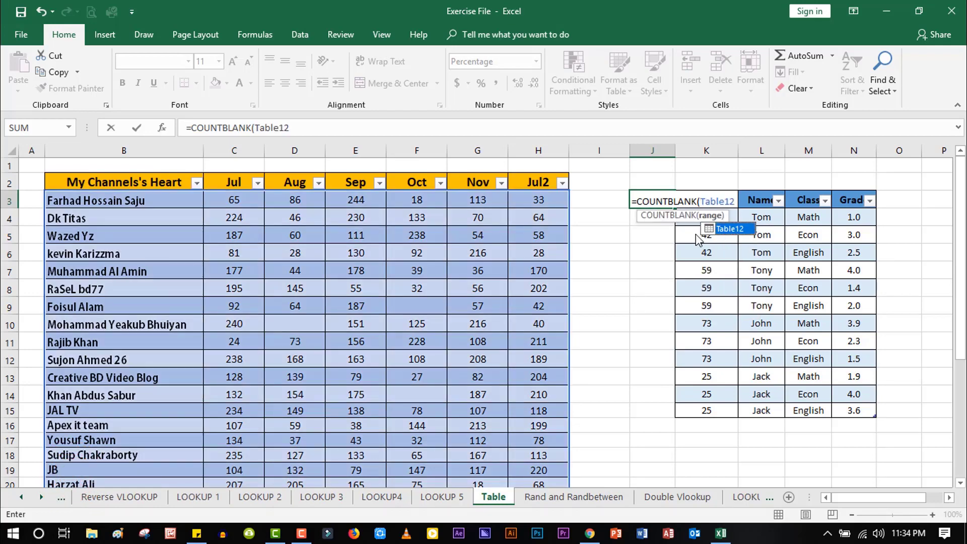
scroll(378, 315, down, 5)
scroll(403, 328, up, 5)
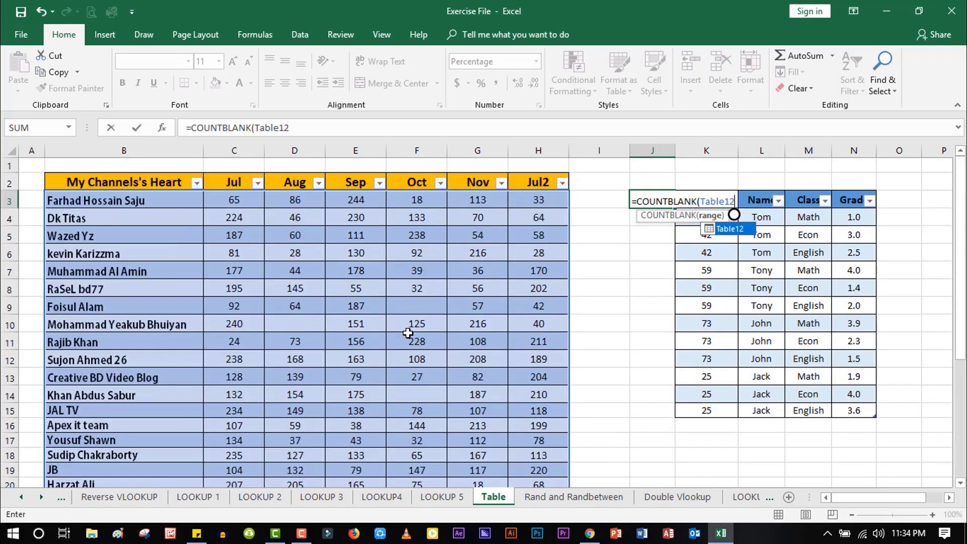
key(Return)
click(654, 200)
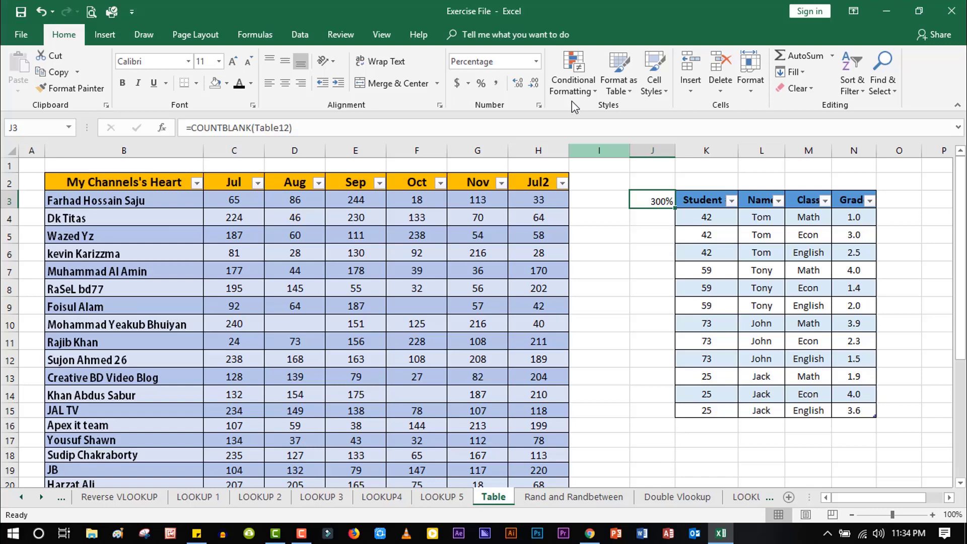
click(536, 61)
click(489, 83)
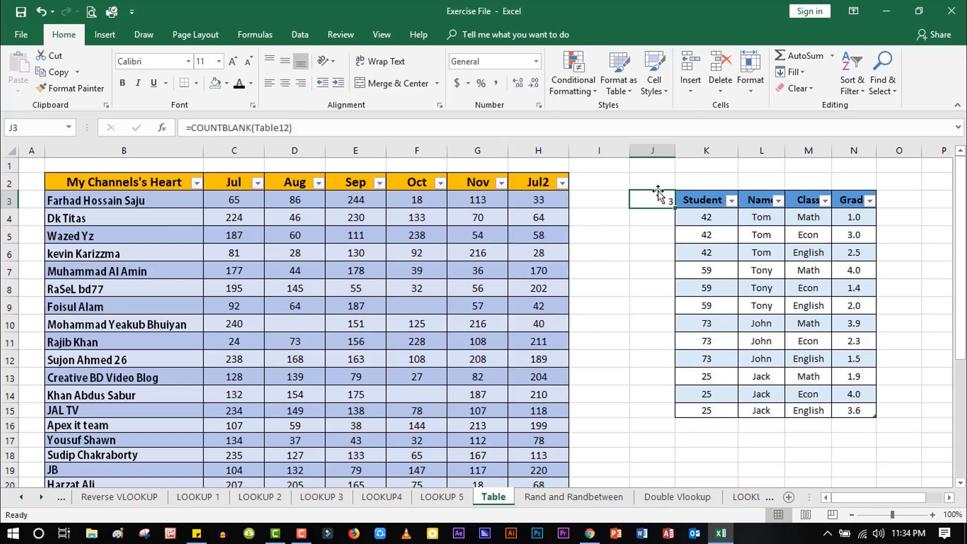
Step: Move the count to I3, rebuild COUNTBLANK over the whole channel table, and undo the auto-filled column
drag(658, 192, 599, 192)
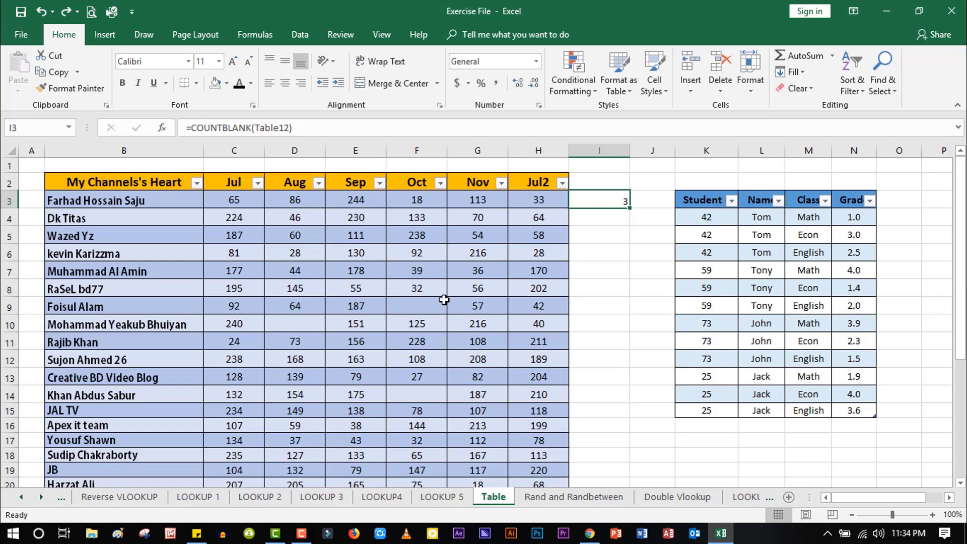
text(cou)
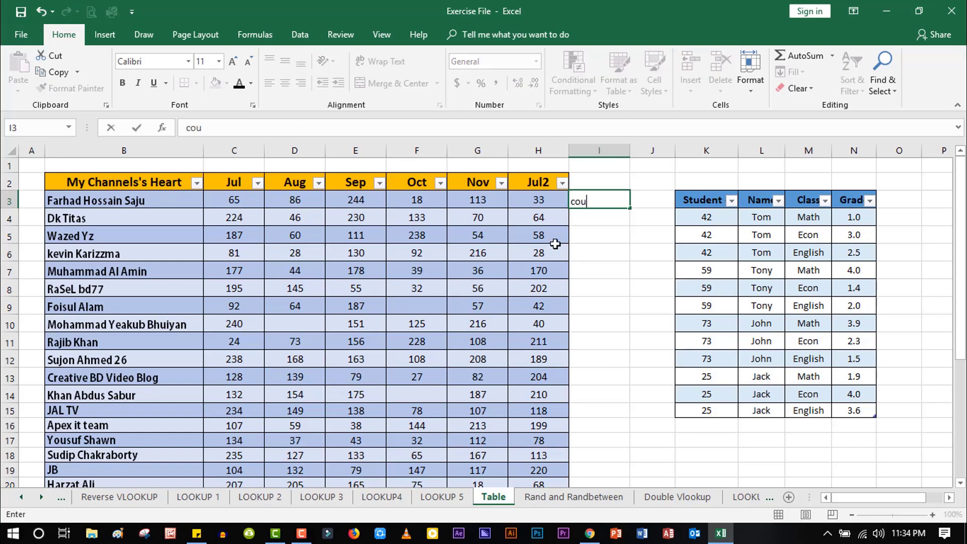
key(BackSpace)
key(BackSpace)
key(BackSpace)
text(=)
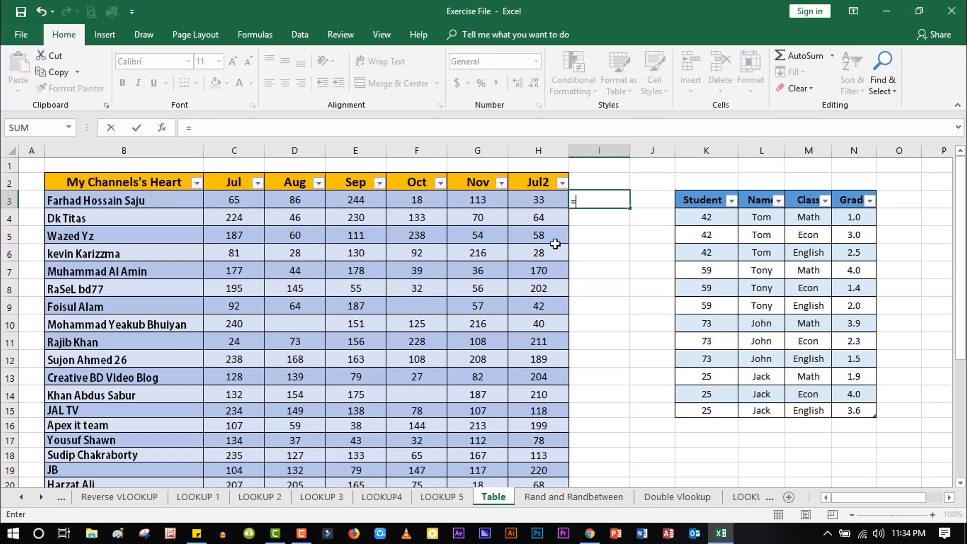
text(count)
key(Down)
key(Down)
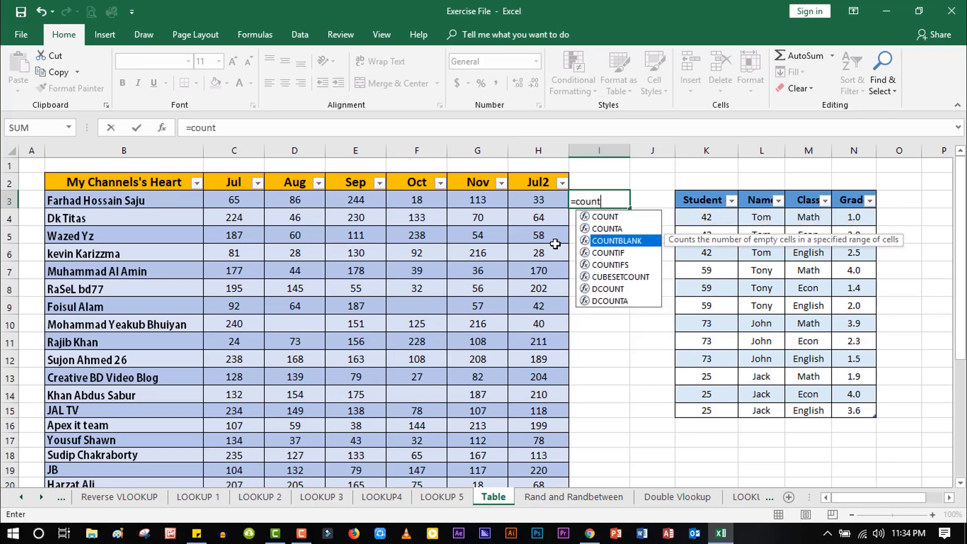
key(Tab)
drag(164, 174, 548, 481)
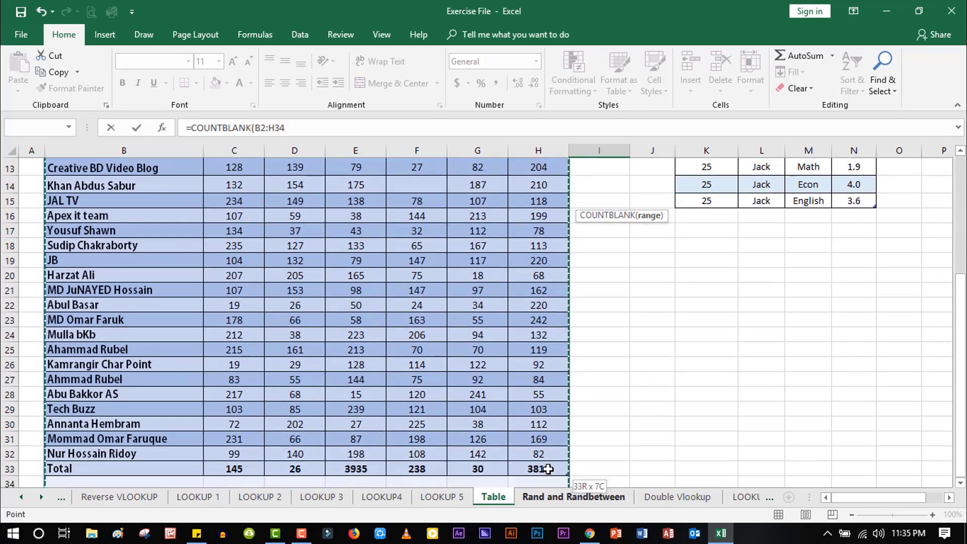
drag(548, 482, 528, 446)
key(Return)
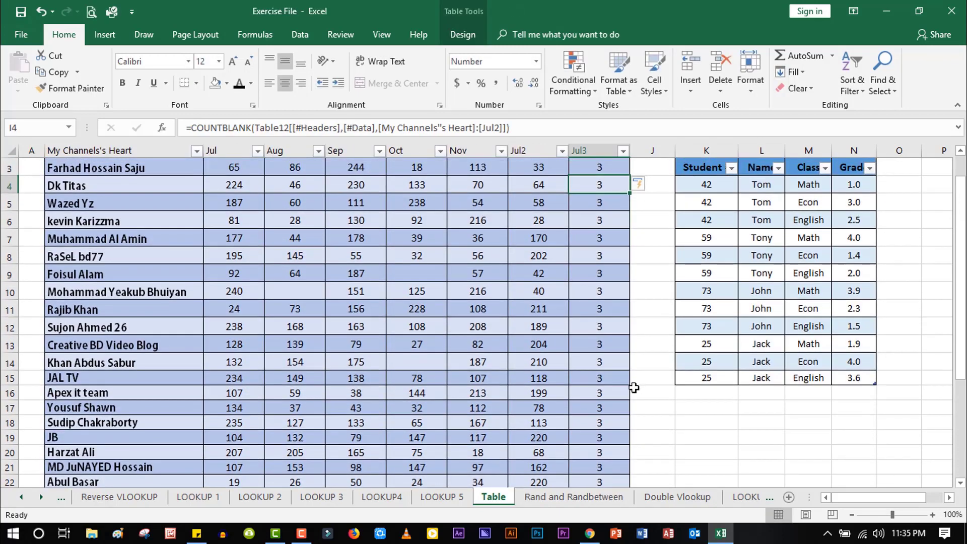
key(Up)
key(ctrl+z)
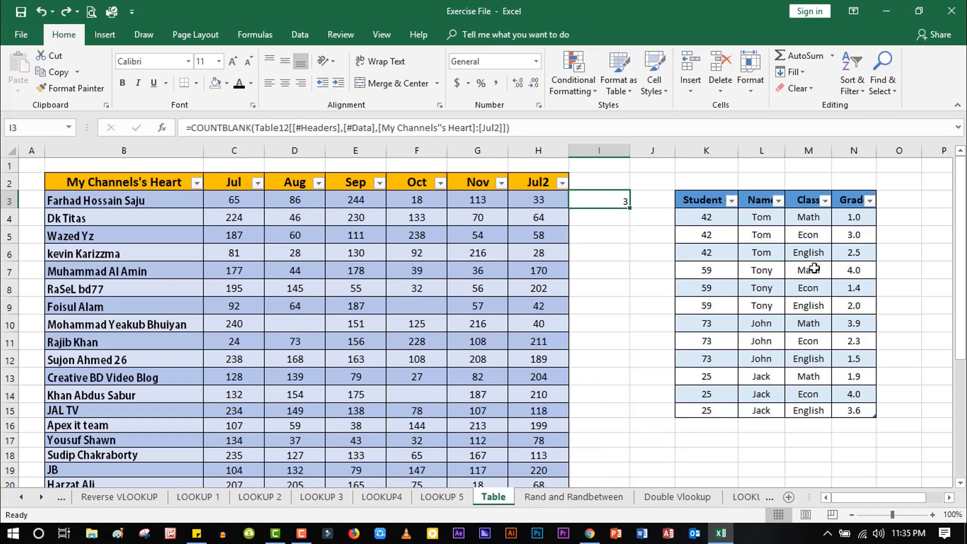
click(816, 288)
Step: Blank out Student table entries, including the Econ class in M11
click(619, 200)
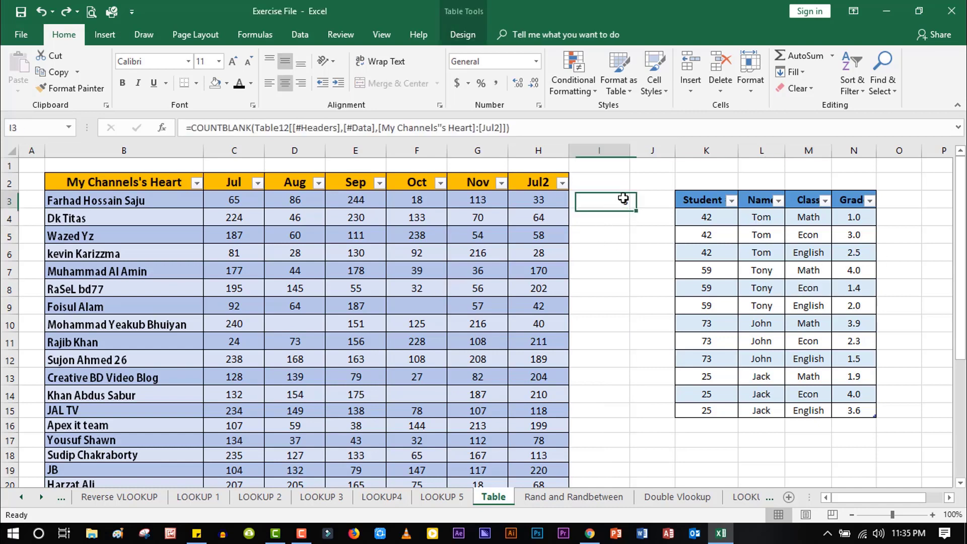
click(782, 286)
click(805, 339)
key(Delete)
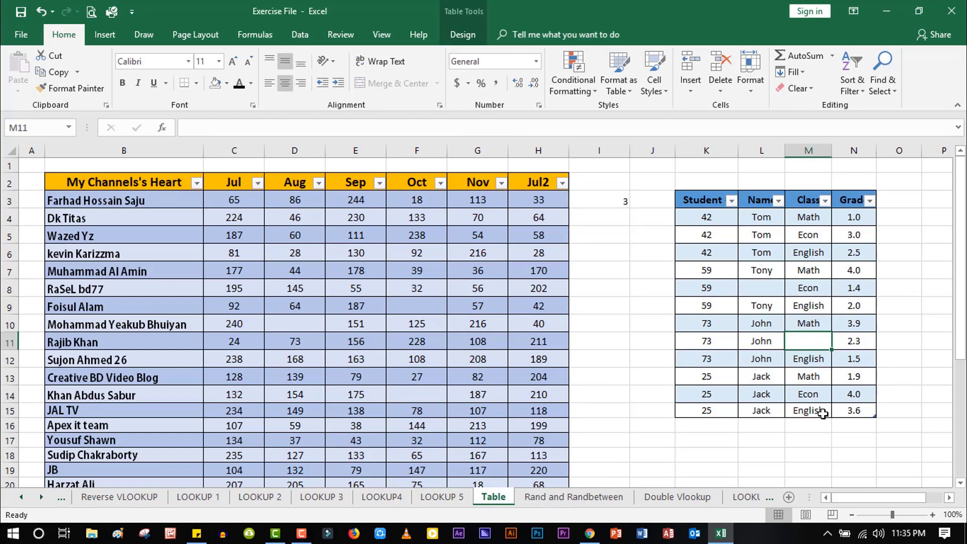
click(815, 456)
Step: Enter =COUNTBLANK(Table13) in J3 to count the Student table's empty cells
click(650, 204)
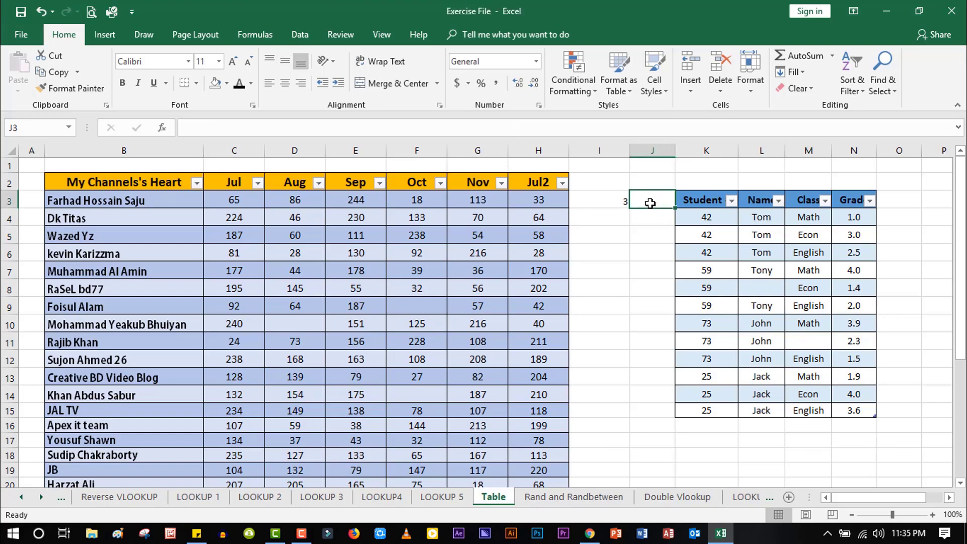
text(=c)
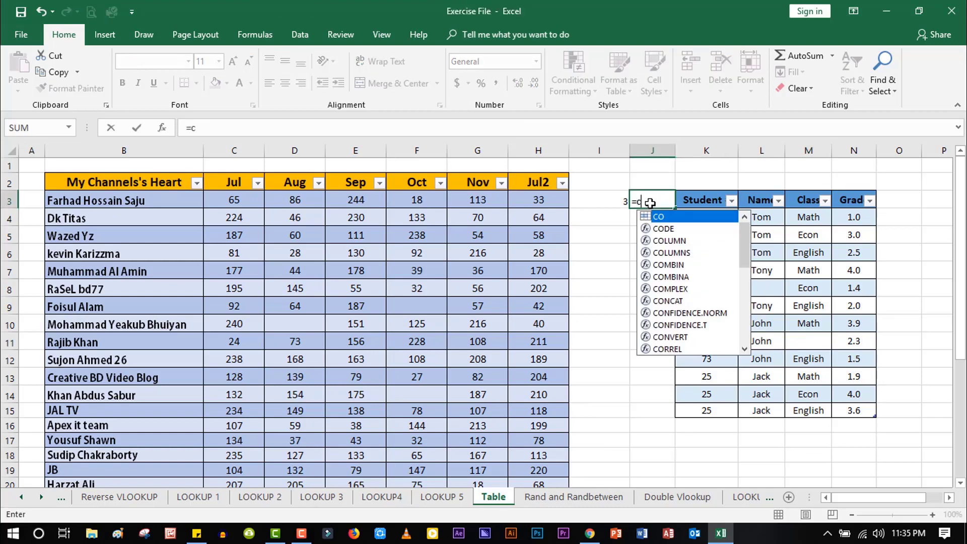
text(ount)
key(Down)
key(Down)
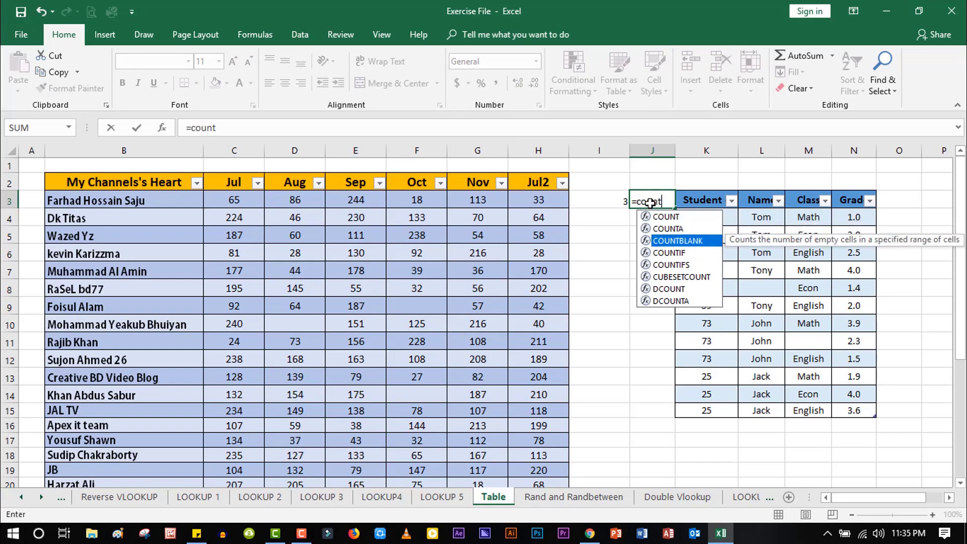
key(Tab)
text(ta)
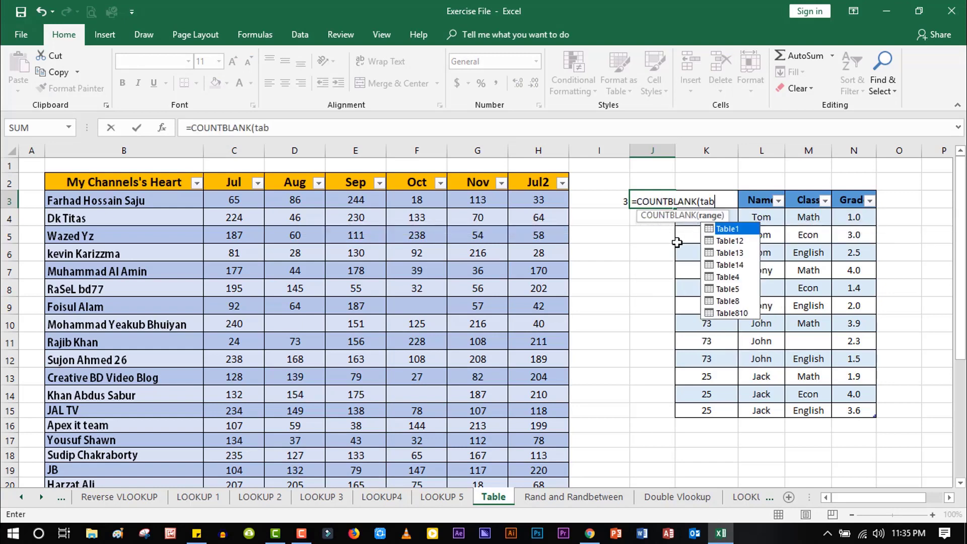
double_click(743, 253)
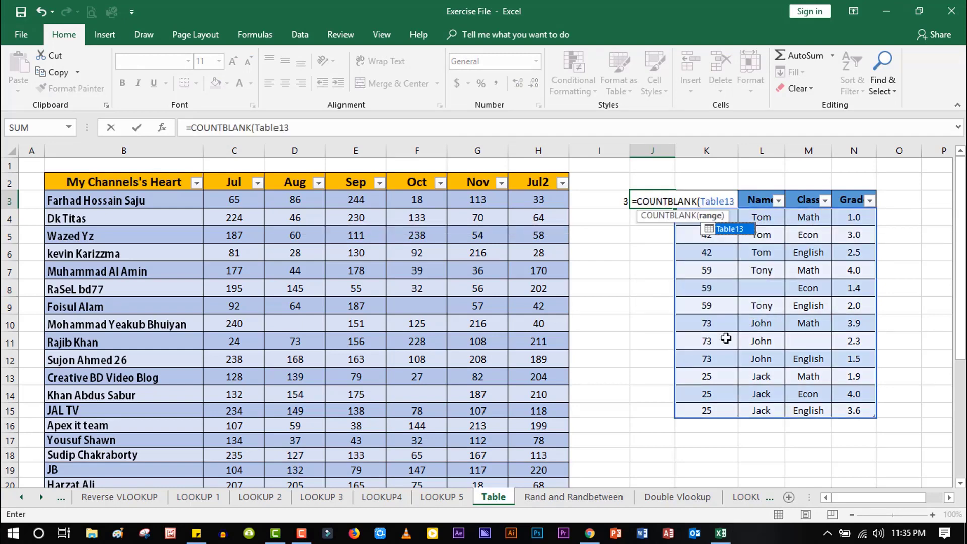
key(Return)
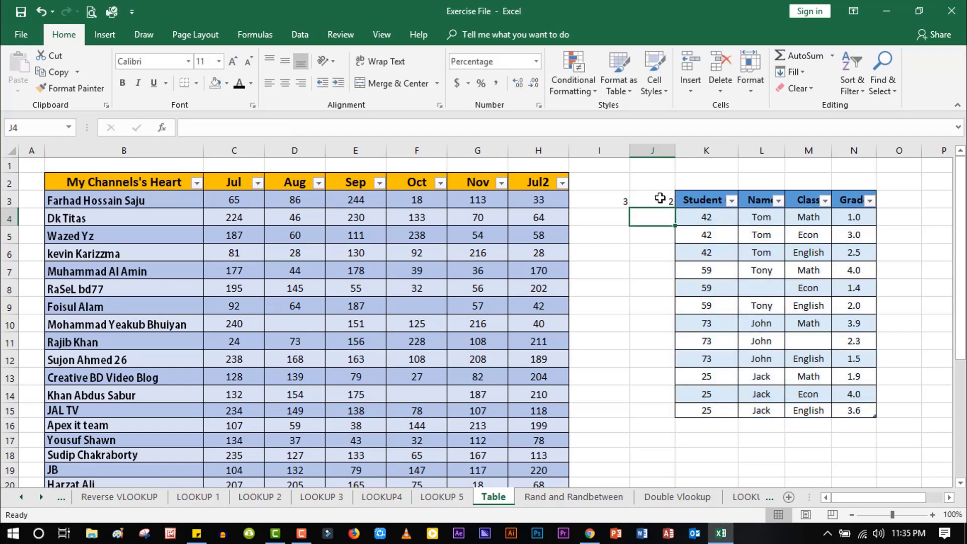
click(660, 198)
Step: Clear both blank-count results in I3 and J3
click(775, 381)
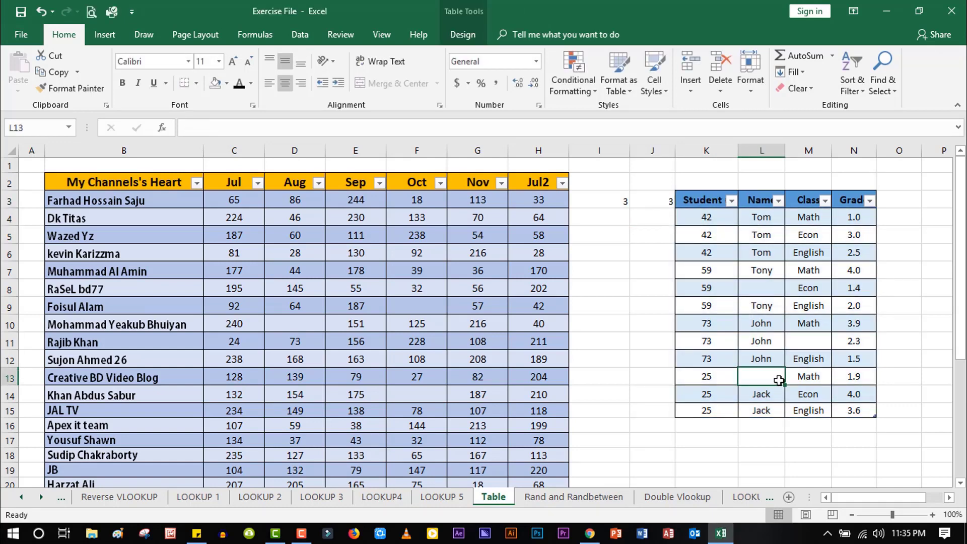
drag(725, 395, 726, 378)
click(643, 200)
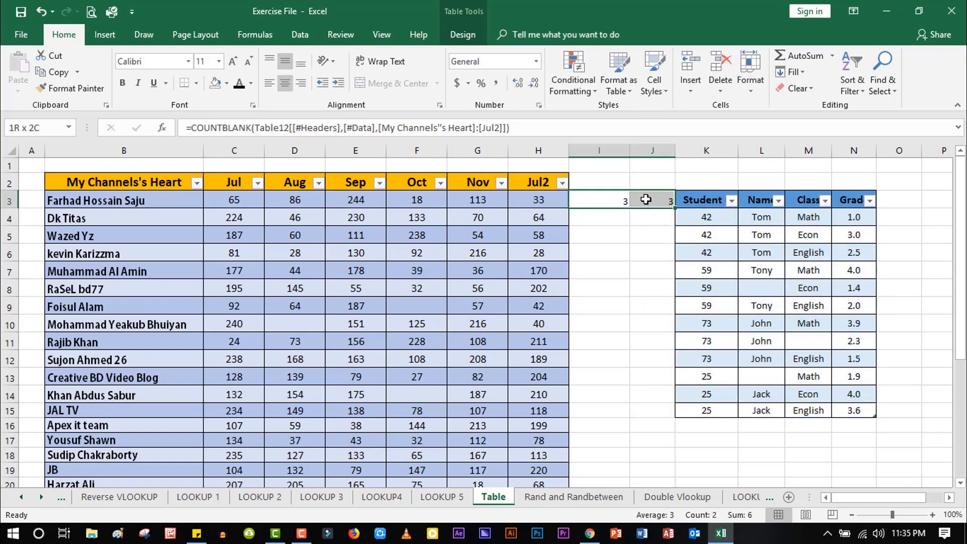
key(Delete)
click(633, 249)
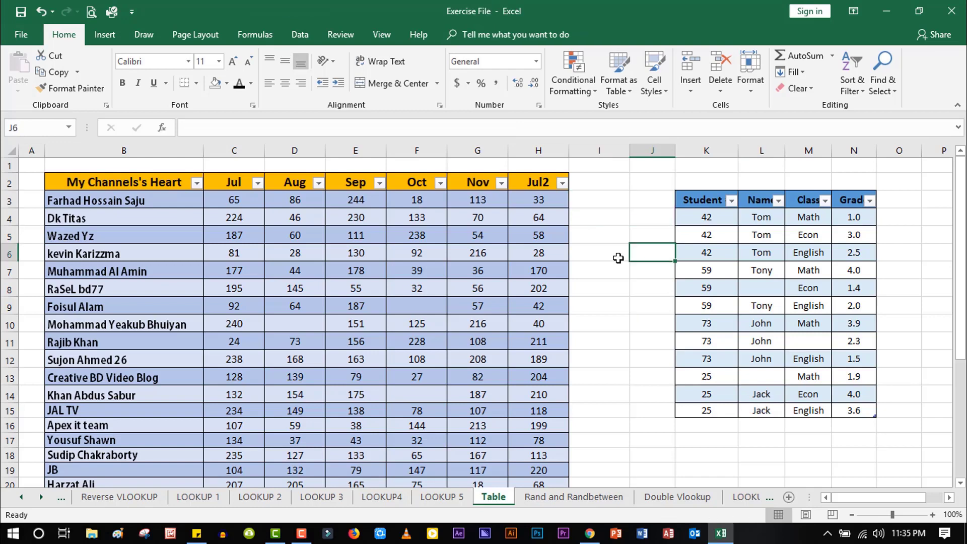
Step: Rename the channel table from Table12, first trying 'A', then 'Farhad'
click(415, 262)
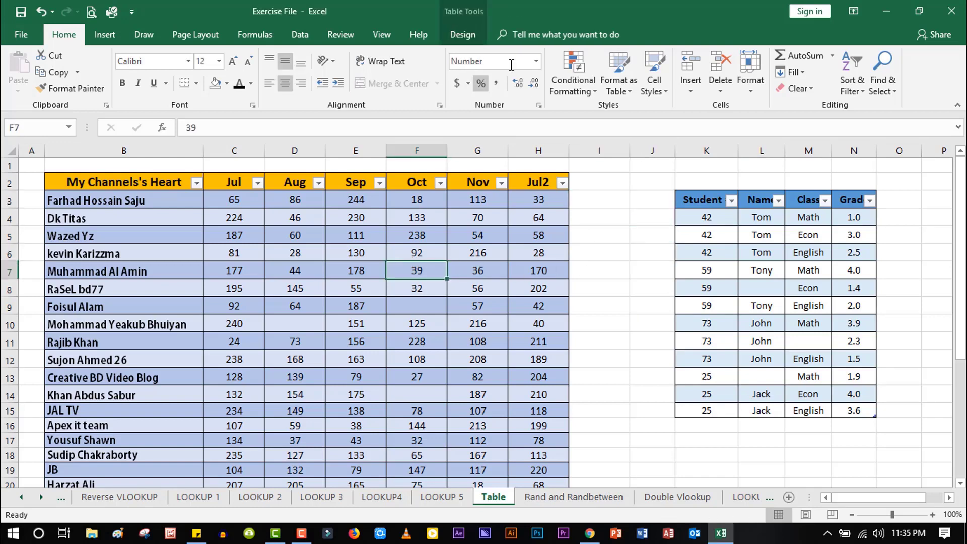
click(463, 36)
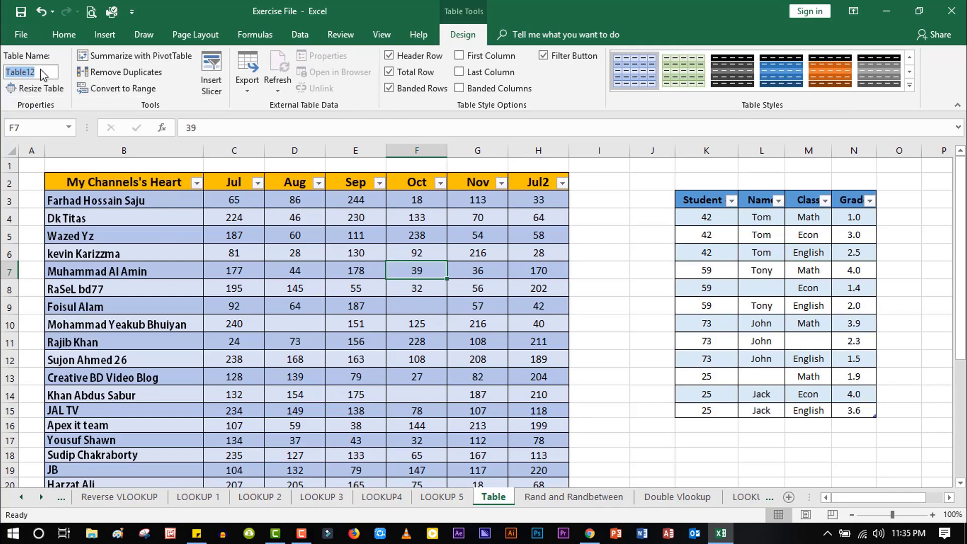
click(477, 376)
click(293, 267)
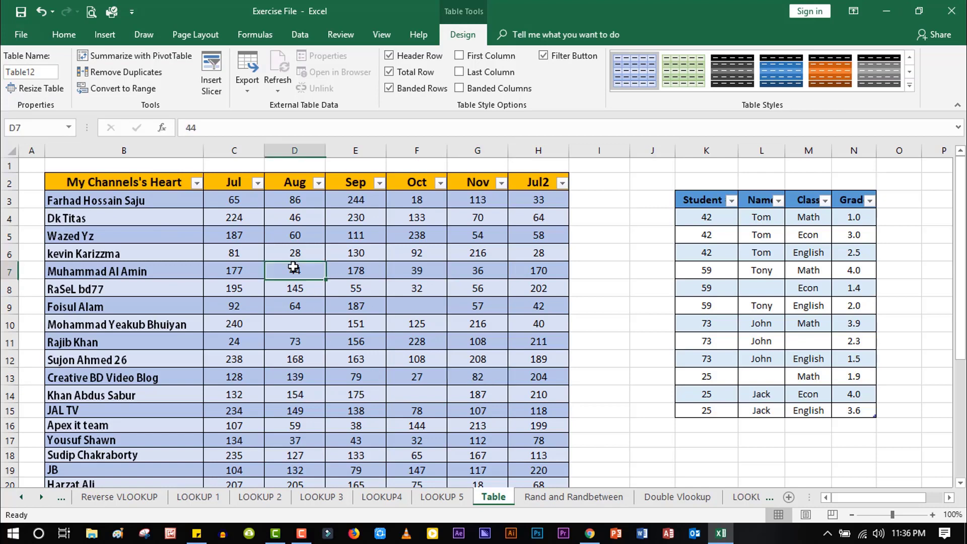
click(36, 71)
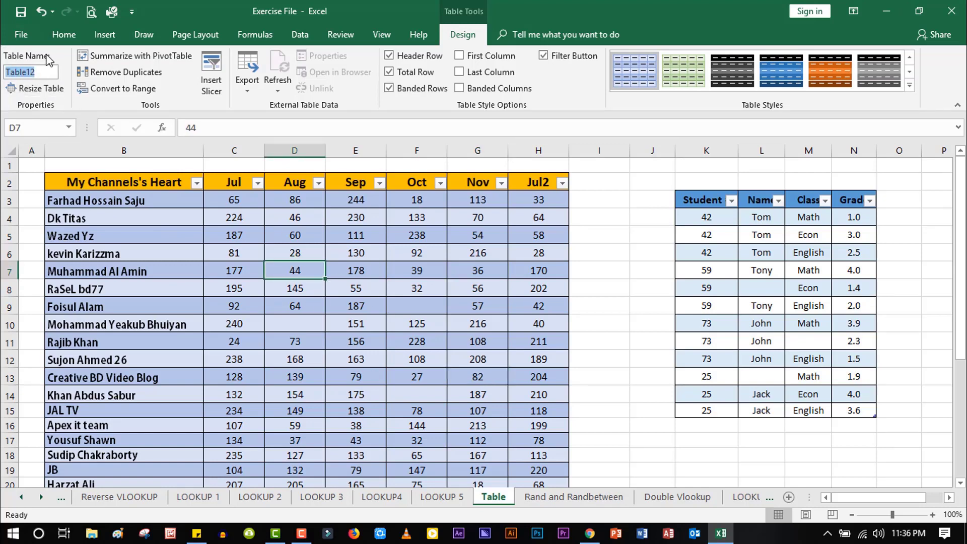
text(A)
key(Return)
key(Return)
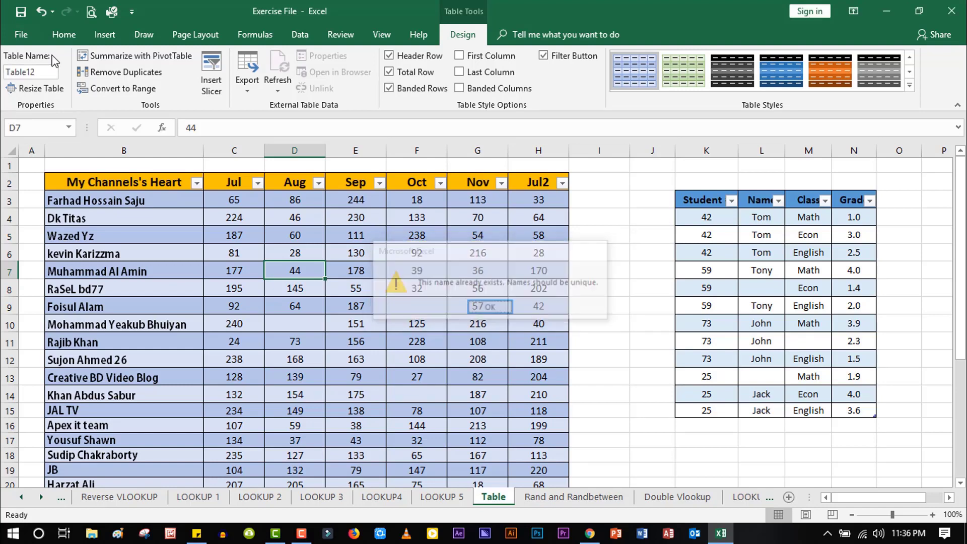
click(44, 72)
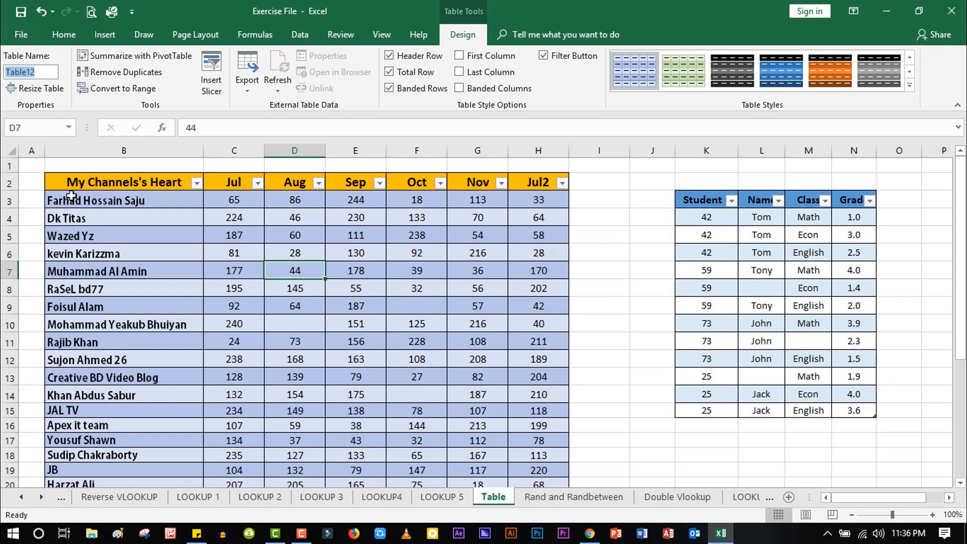
text(Far)
text(had)
click(784, 332)
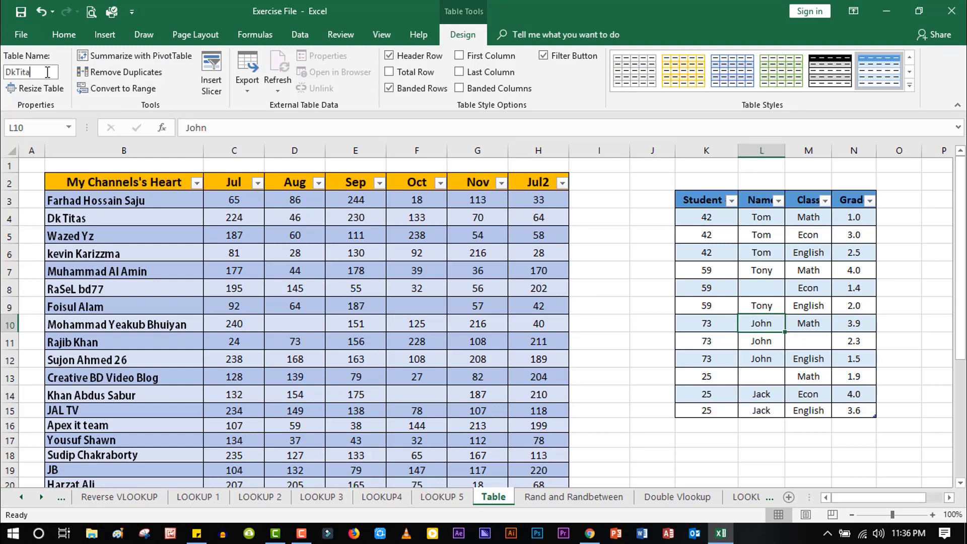
click(415, 321)
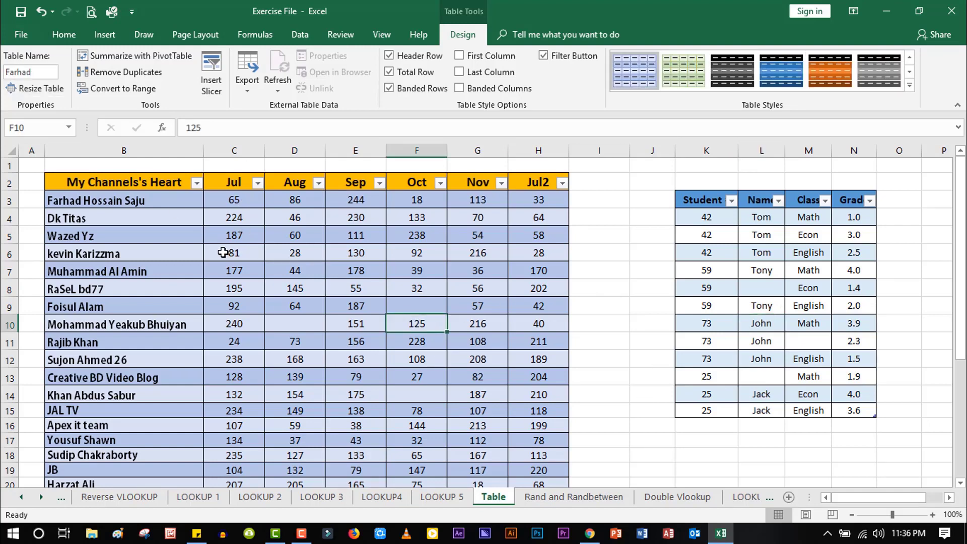
scroll(453, 202, down, 1)
scroll(467, 218, down, 1)
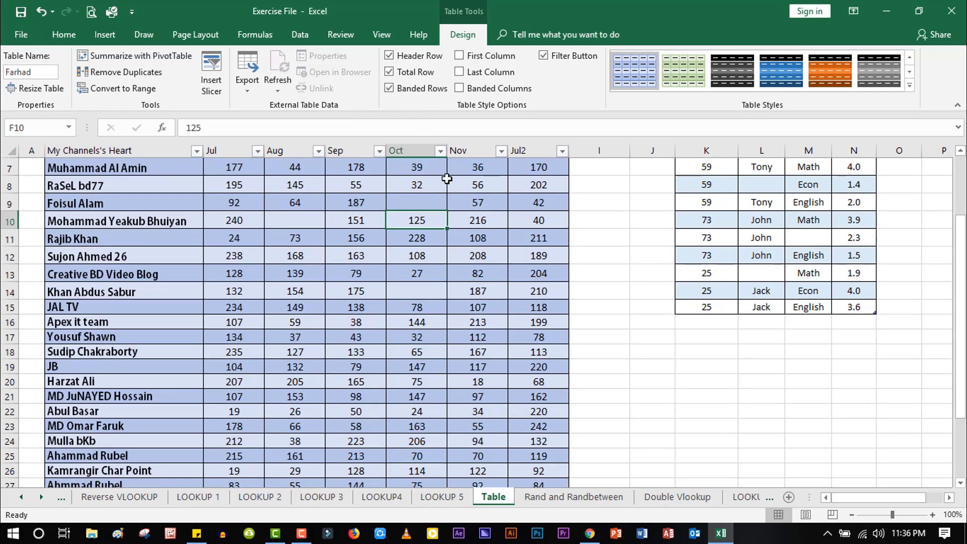
scroll(443, 180, down, 2)
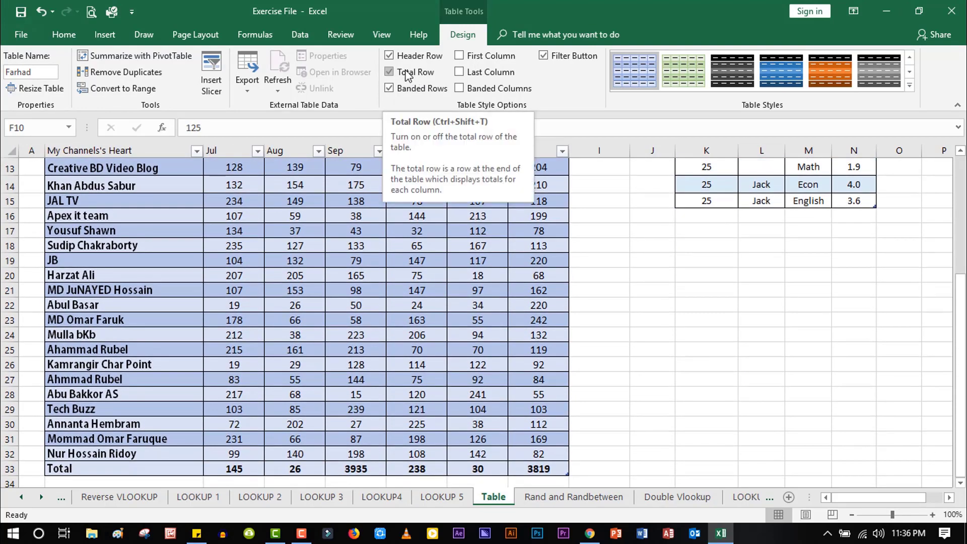
click(407, 75)
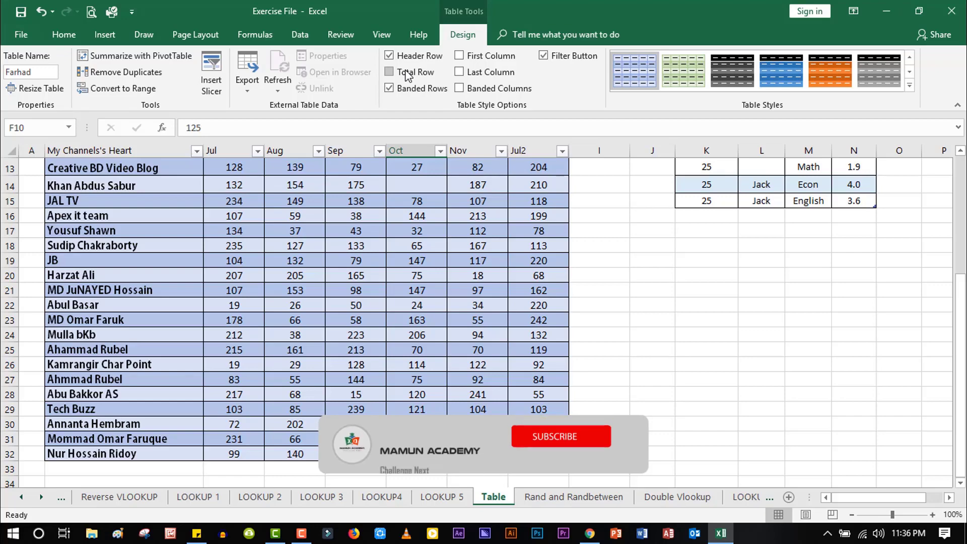
click(407, 72)
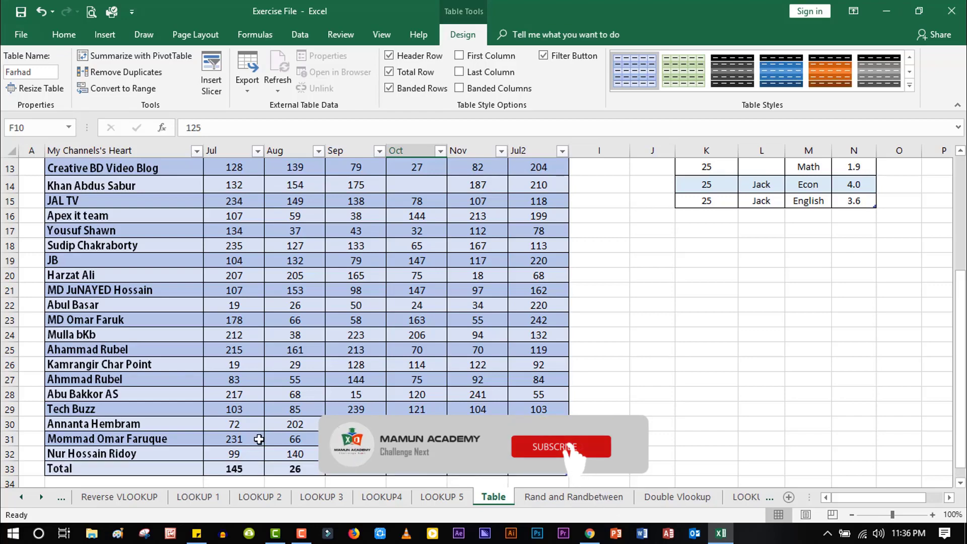
click(394, 89)
scroll(403, 252, up, 4)
click(397, 72)
click(397, 72)
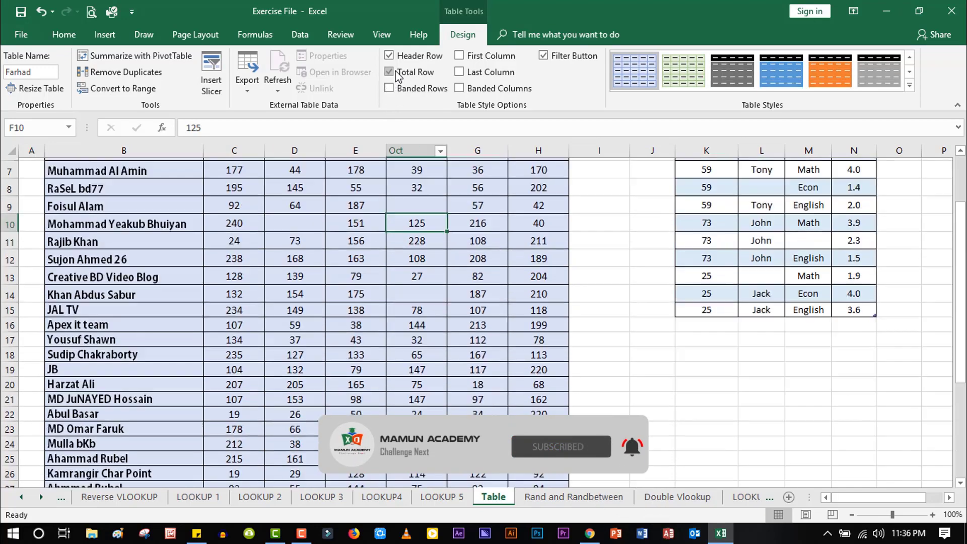
click(397, 72)
click(398, 72)
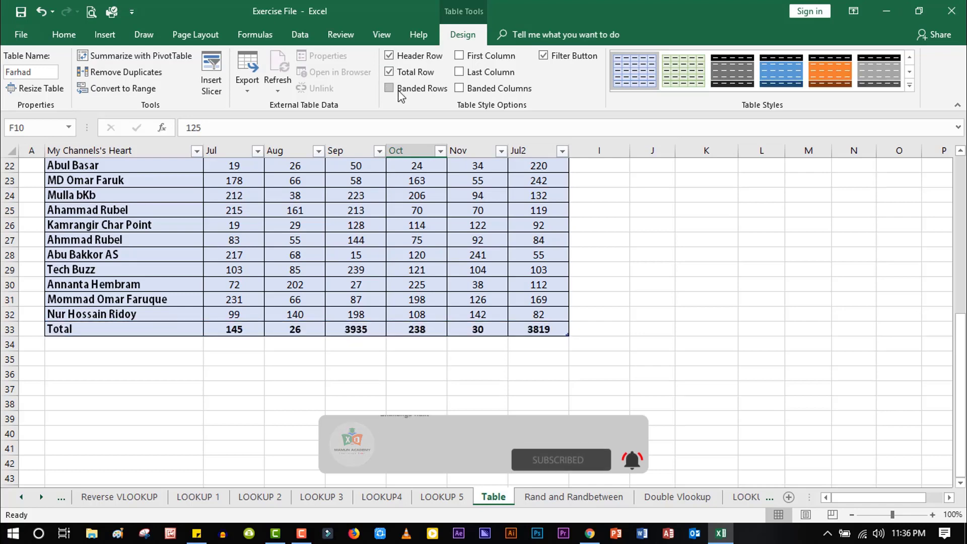
click(400, 88)
scroll(403, 252, up, 7)
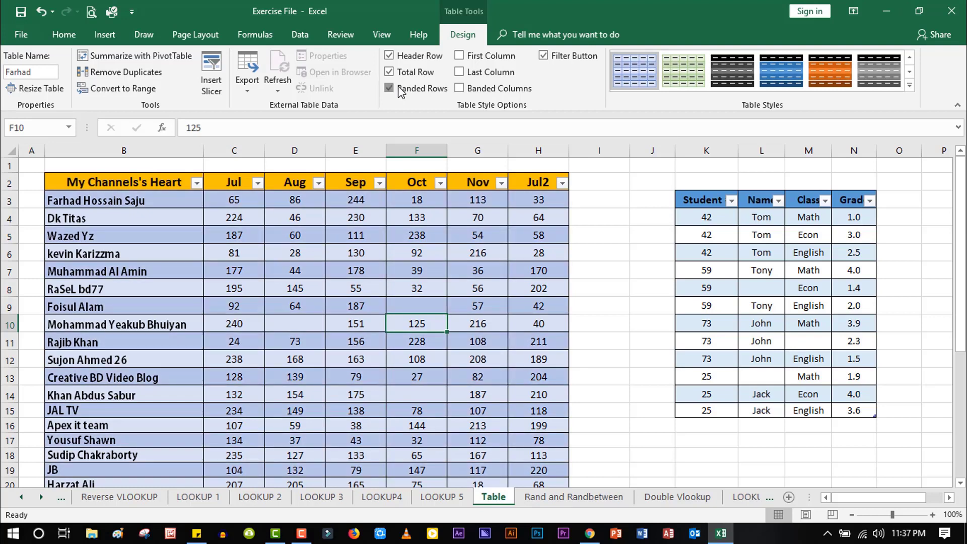
Step: Apply the light orange Medium table style to the channel table with Banded Rows on
click(400, 90)
click(781, 71)
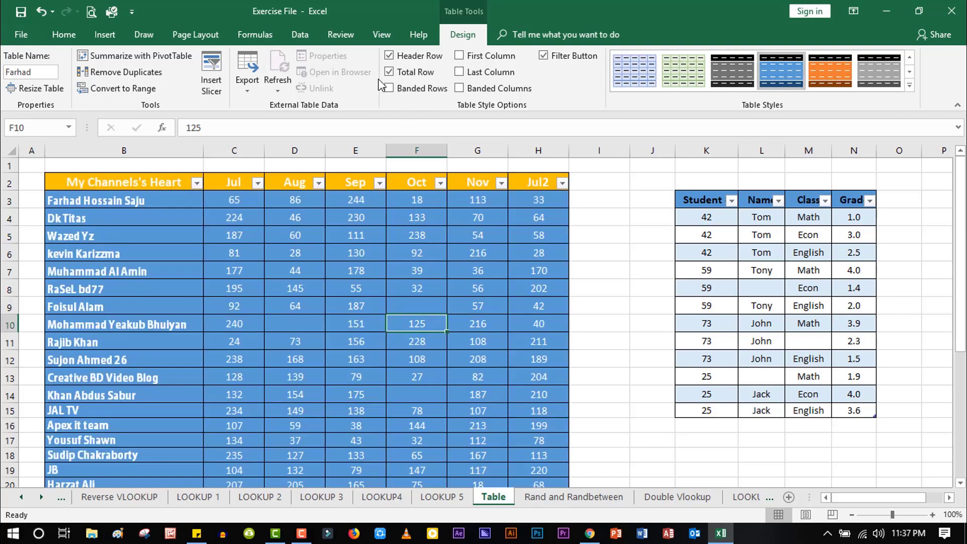
click(404, 89)
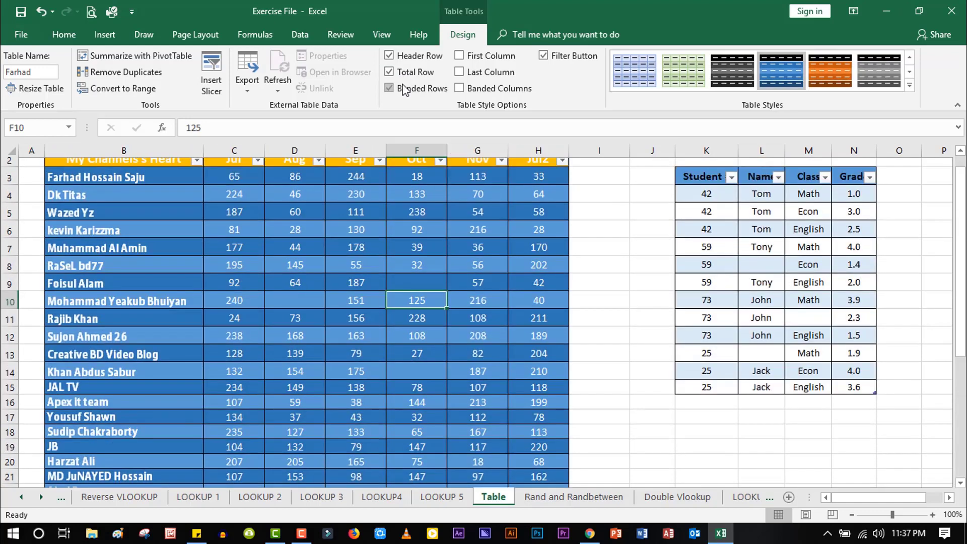
click(403, 89)
click(404, 90)
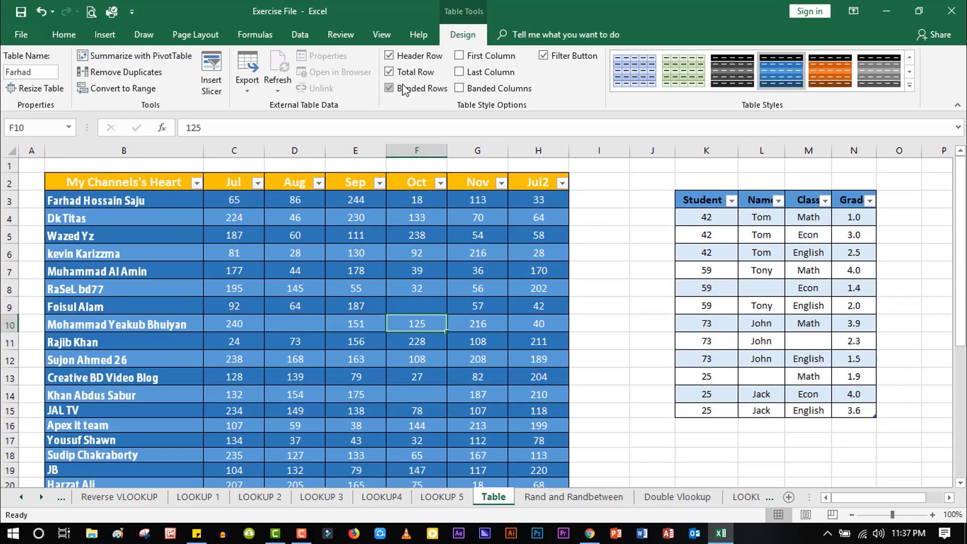
click(403, 90)
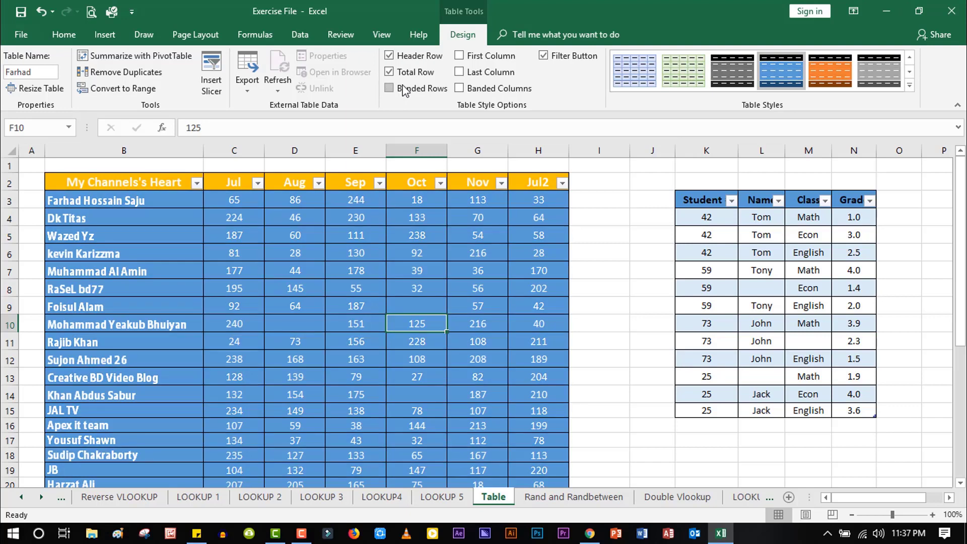
click(910, 86)
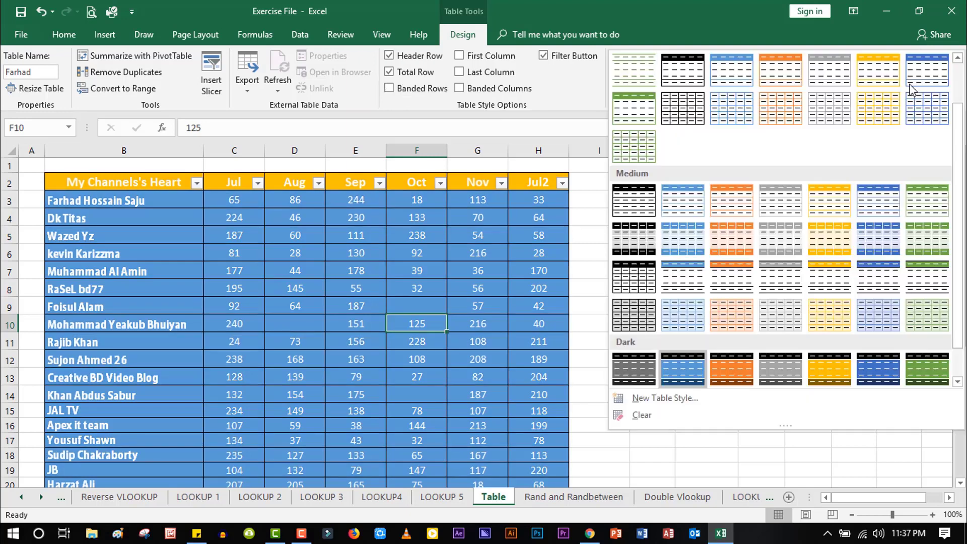
click(732, 239)
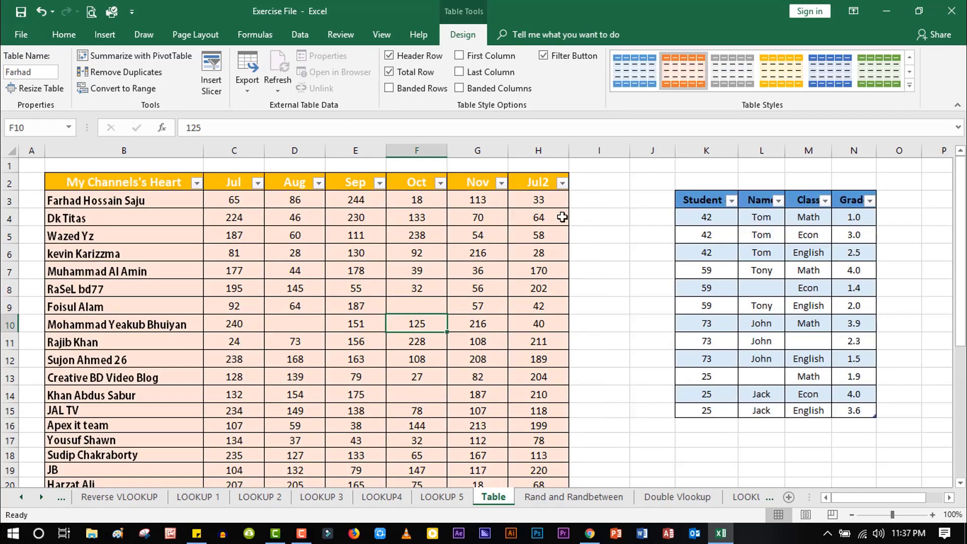
click(418, 92)
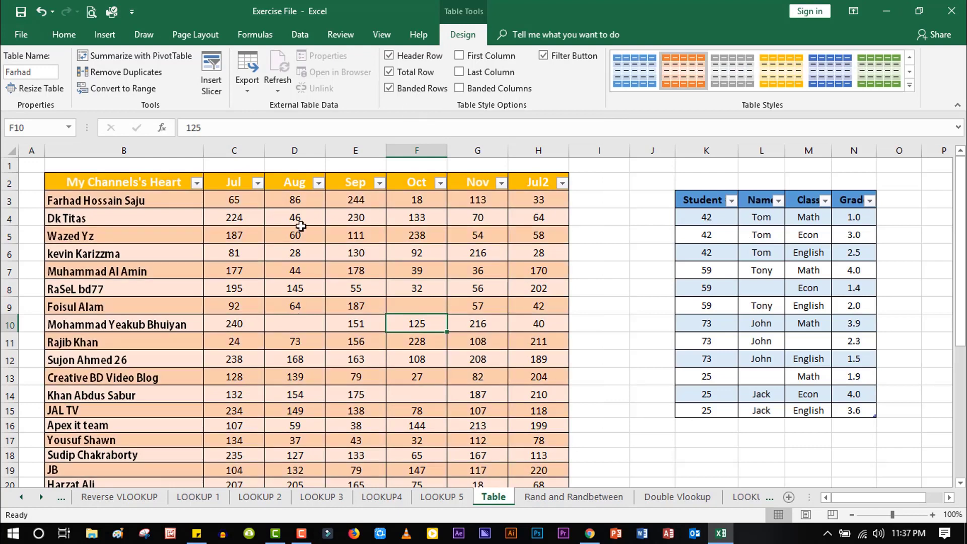
click(498, 66)
click(497, 58)
click(492, 73)
click(491, 76)
click(489, 95)
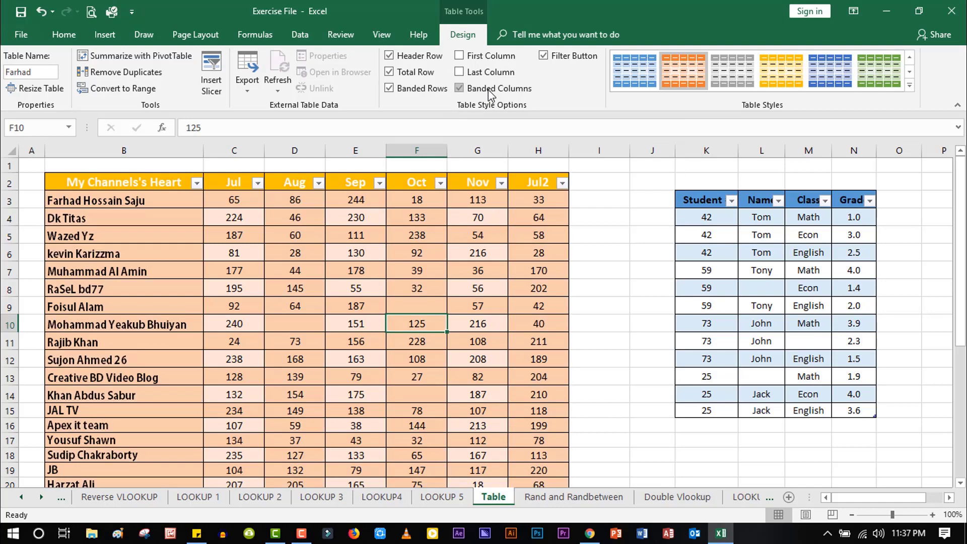
click(429, 91)
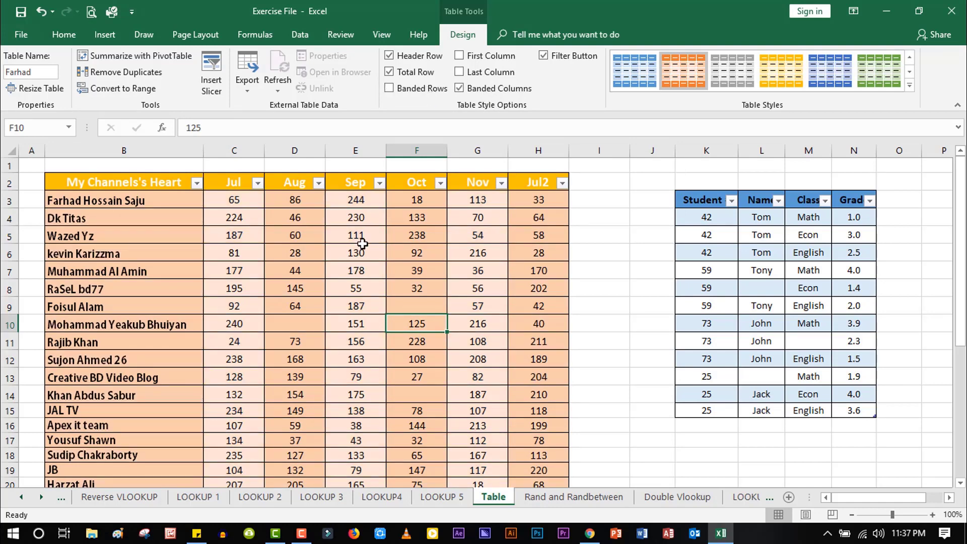
click(422, 91)
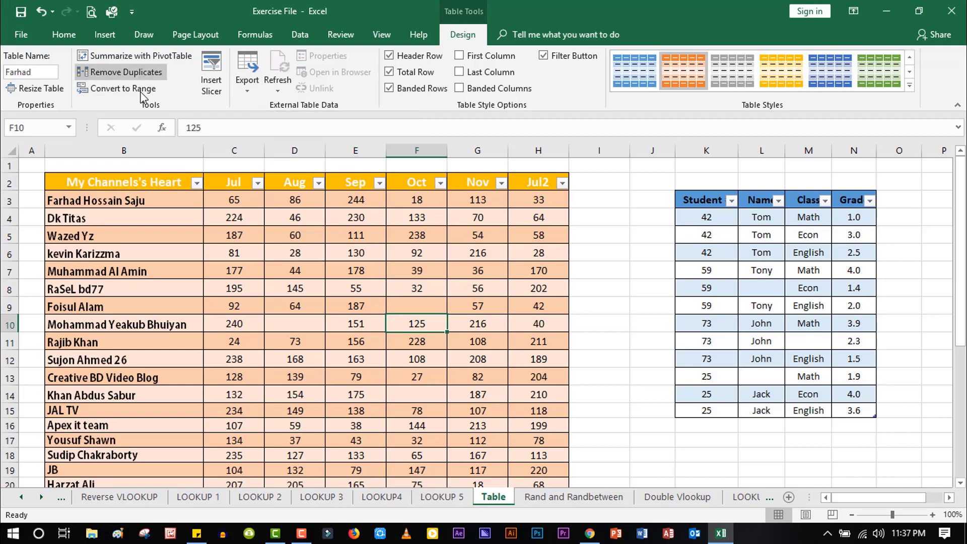
scroll(403, 302, down, 4)
Step: Set the channel table's style to None under Light, leaving rows unshaded
scroll(413, 282, down, 2)
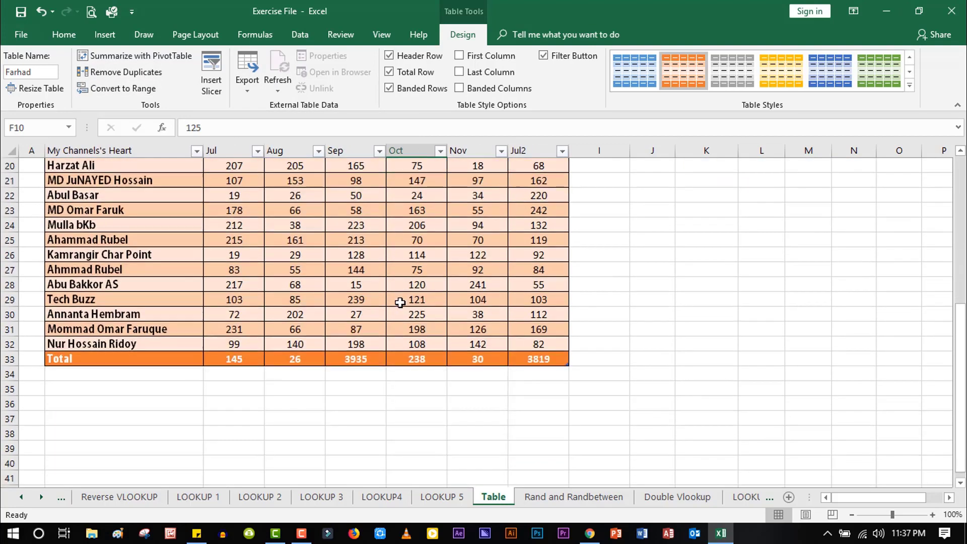
scroll(419, 267, down, 1)
click(422, 257)
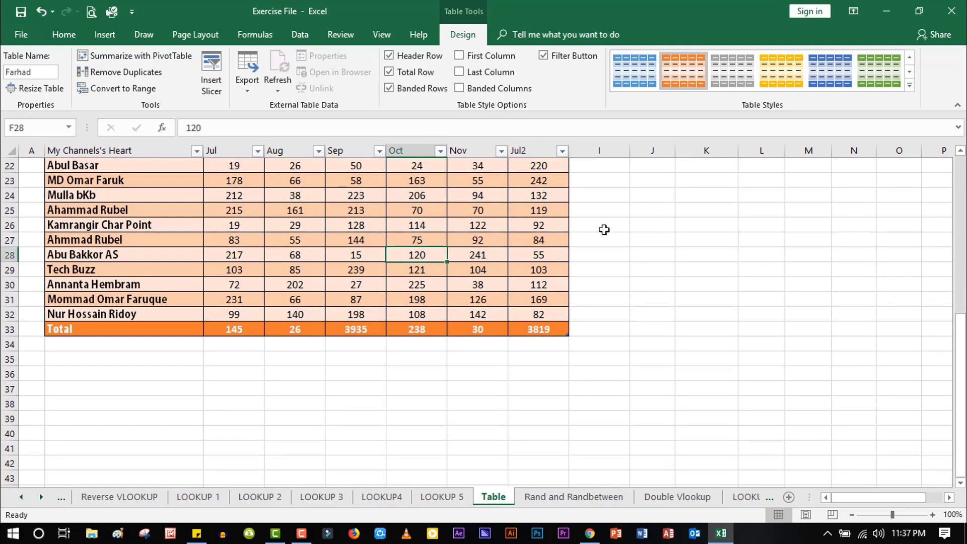
click(910, 85)
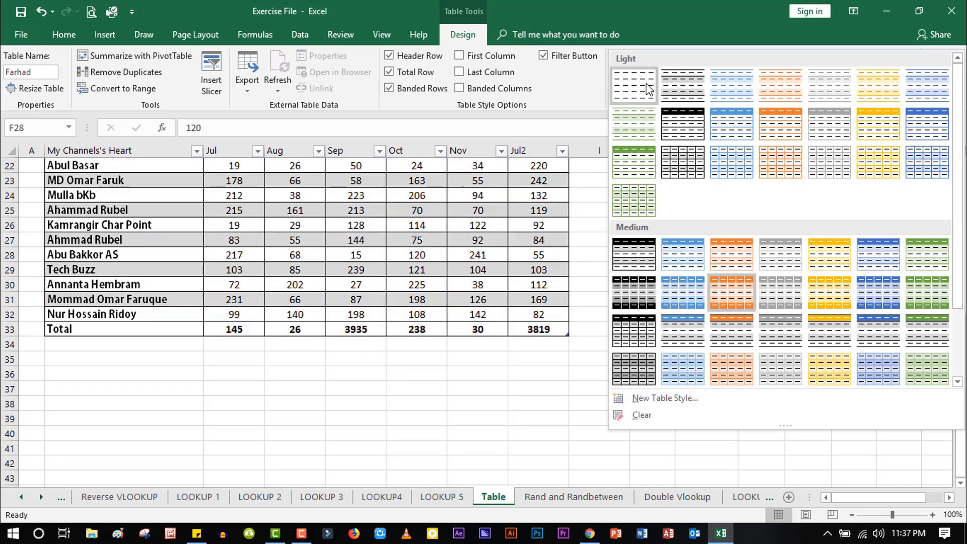
click(646, 83)
scroll(425, 317, up, 7)
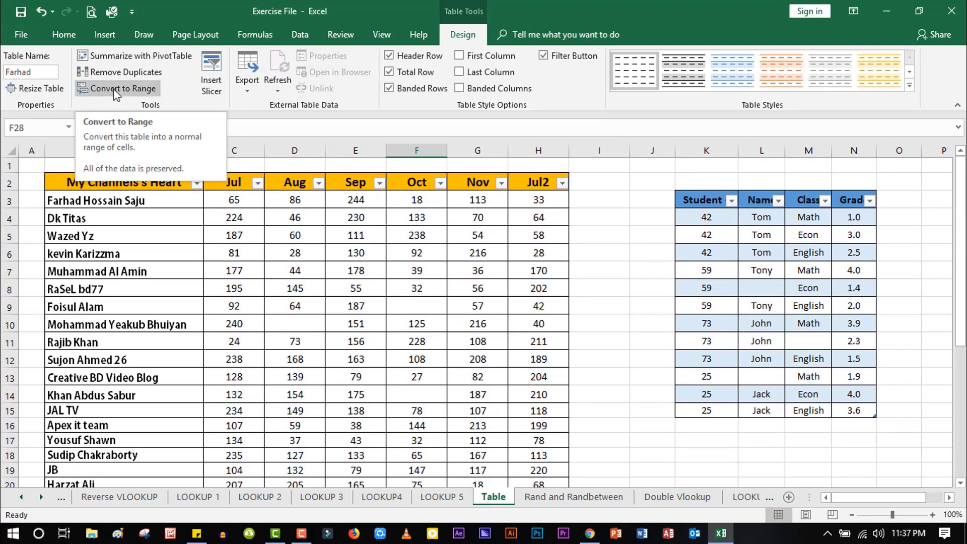
Step: Convert the channel table to a normal range, confirming with Yes
click(113, 89)
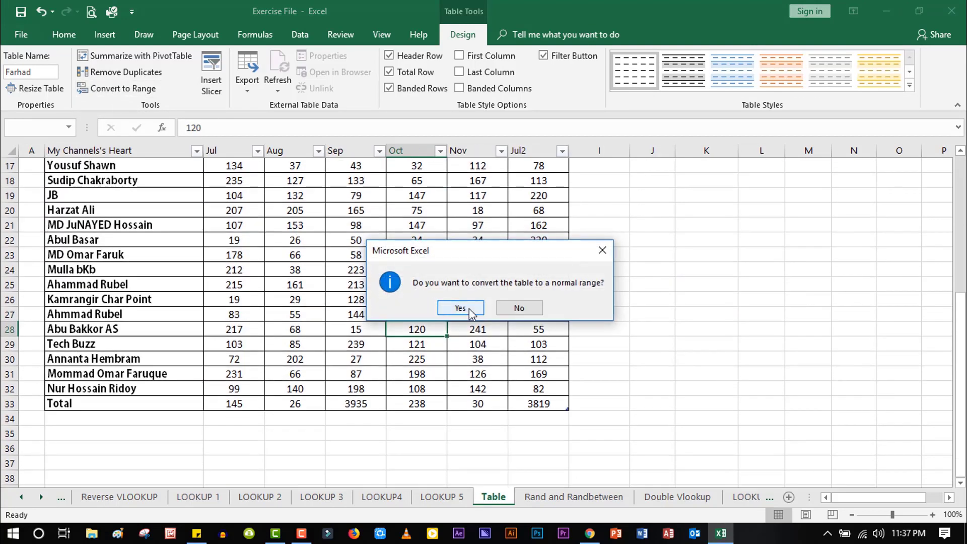
click(460, 307)
scroll(469, 307, up, 3)
scroll(470, 307, up, 3)
click(417, 288)
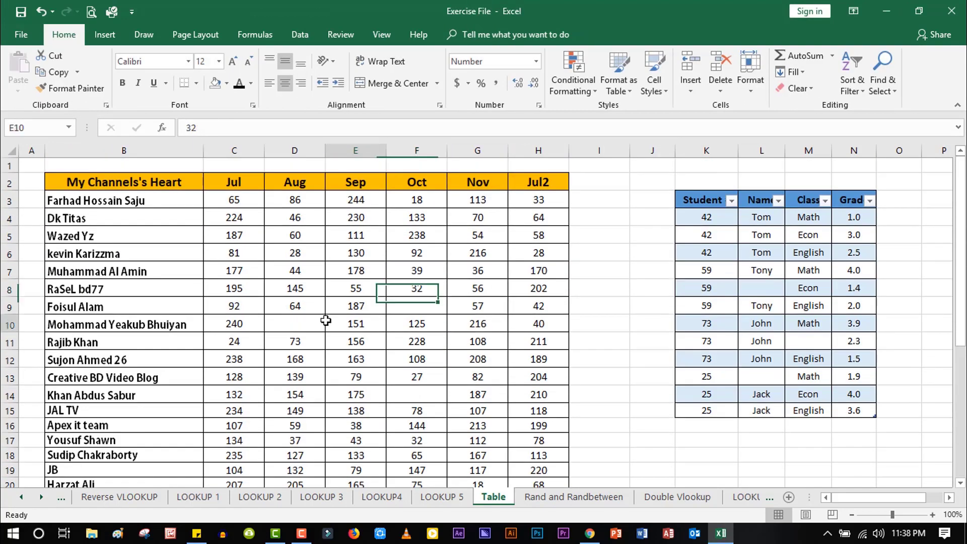
click(356, 359)
click(295, 235)
click(437, 288)
Step: Select cells in the plain channel data and begin turning it back into a table
click(477, 377)
click(356, 323)
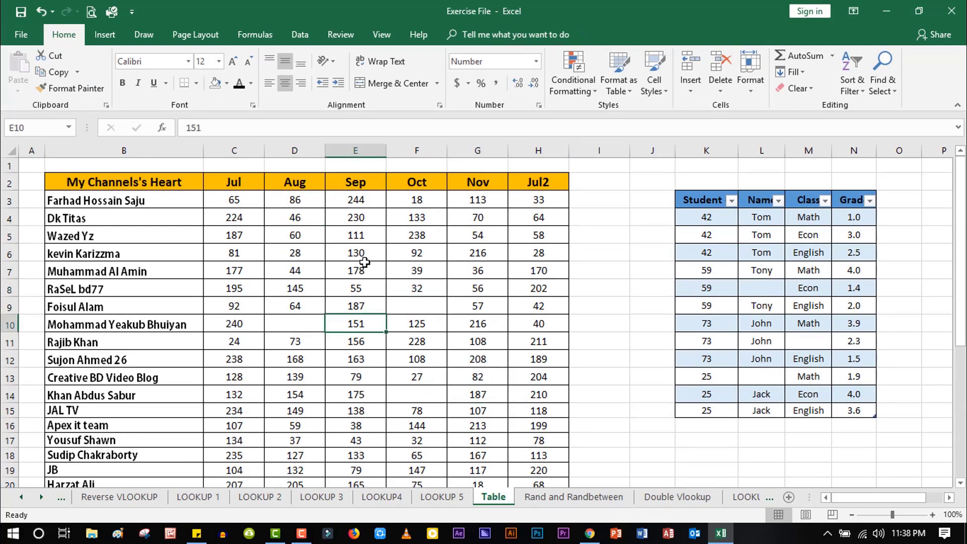
click(446, 247)
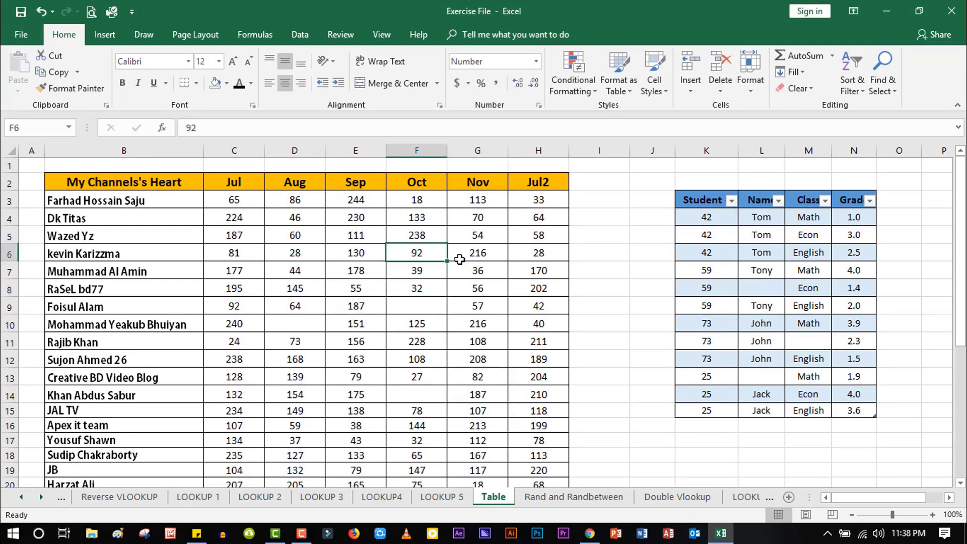
click(801, 258)
click(502, 285)
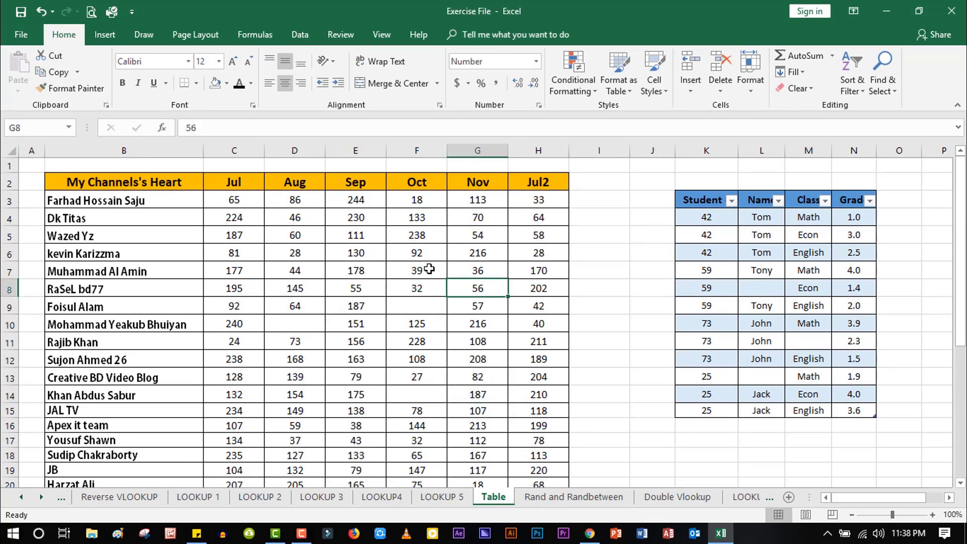
scroll(429, 269, down, 1)
key(ctrl+t)
Step: Create a table from B2:H33, undoing the first attempt and recreating it
key(Return)
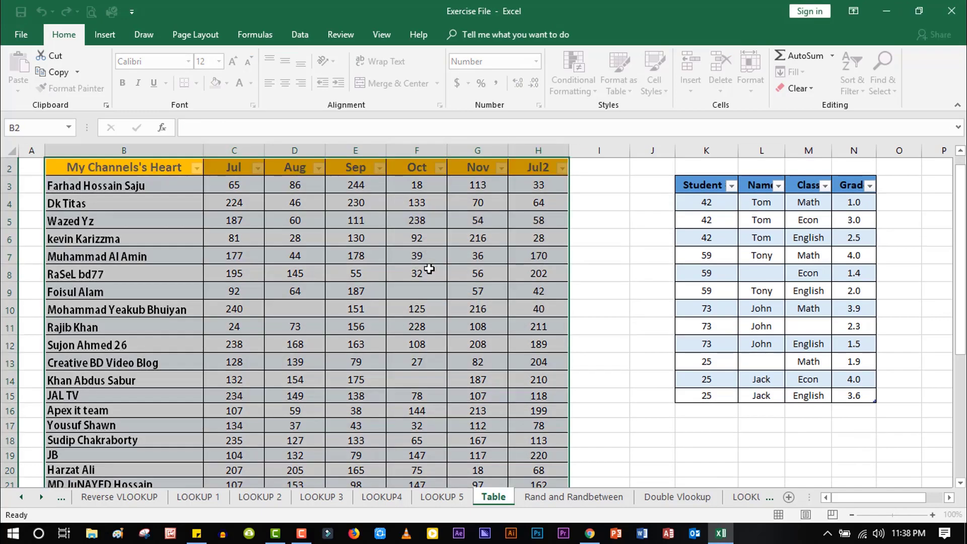
key(ctrl+z)
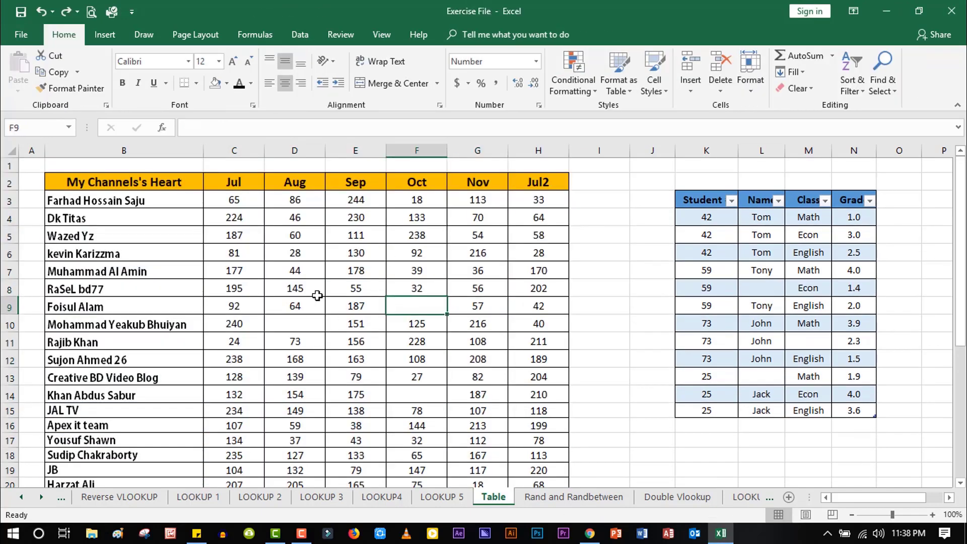
scroll(334, 348, down, 1)
key(ctrl+t)
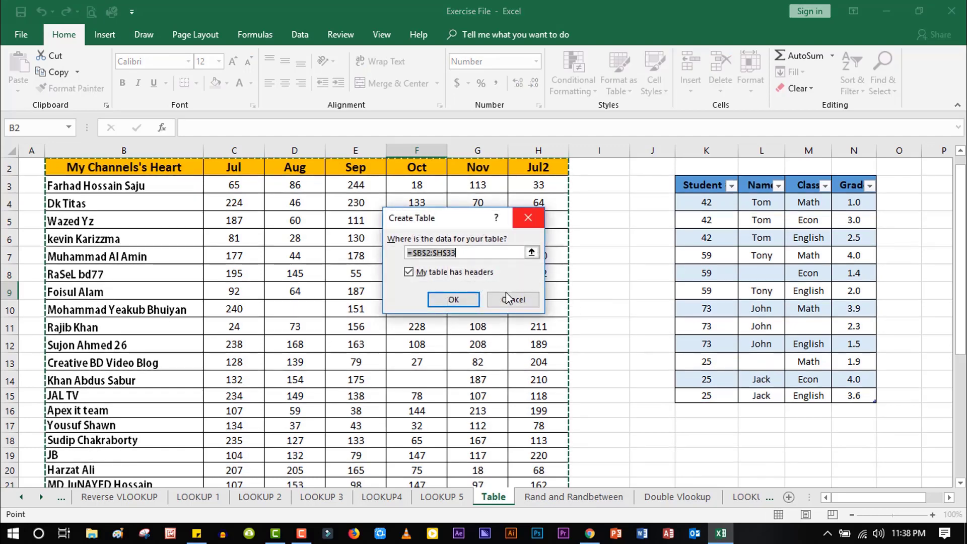
click(457, 275)
click(455, 300)
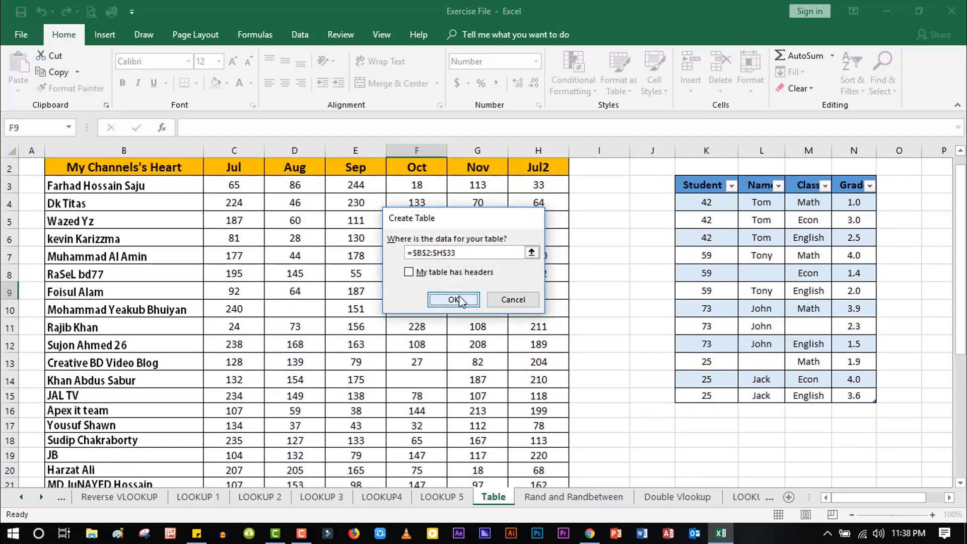
Step: Replace the generic Column headers by re-creating the table using row 2 as headers
click(233, 165)
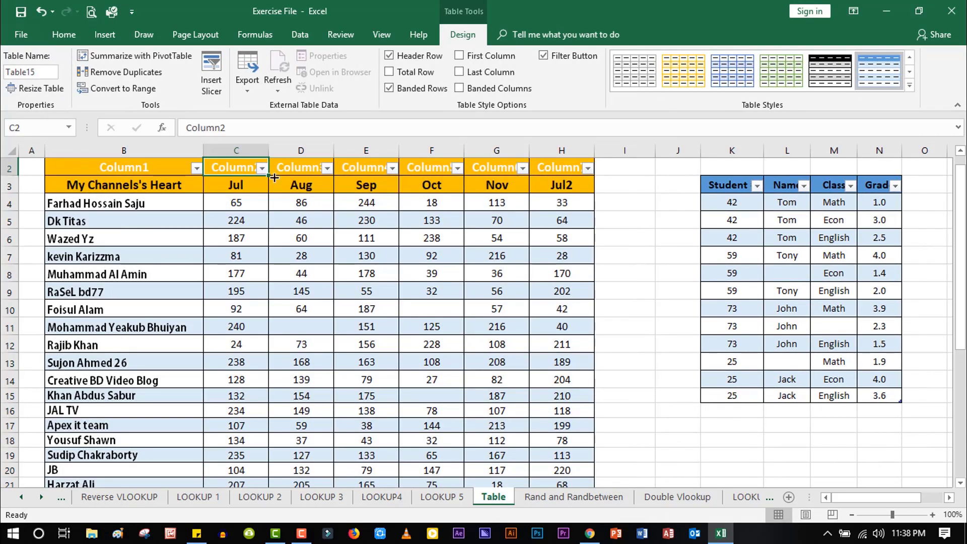
click(308, 170)
click(424, 169)
click(493, 260)
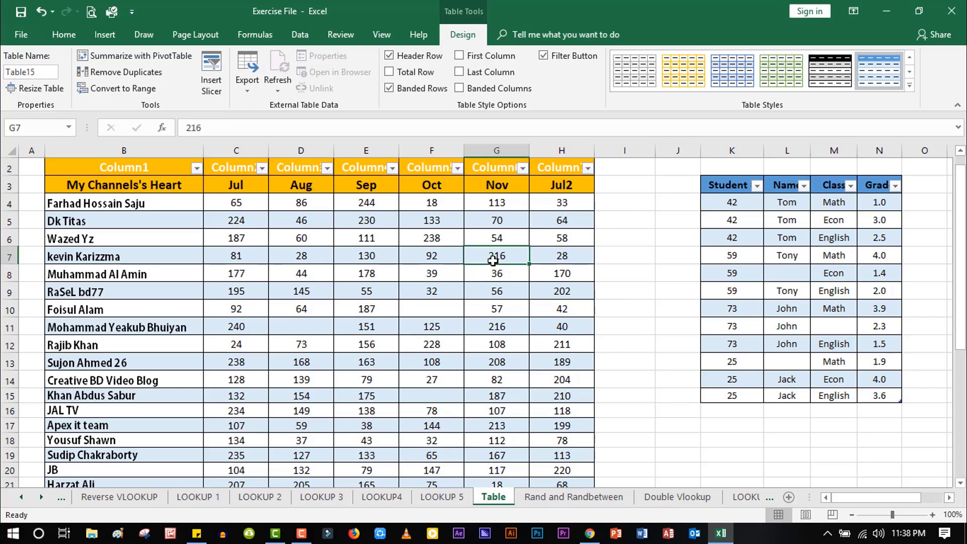
key(ctrl+z)
key(ctrl+t)
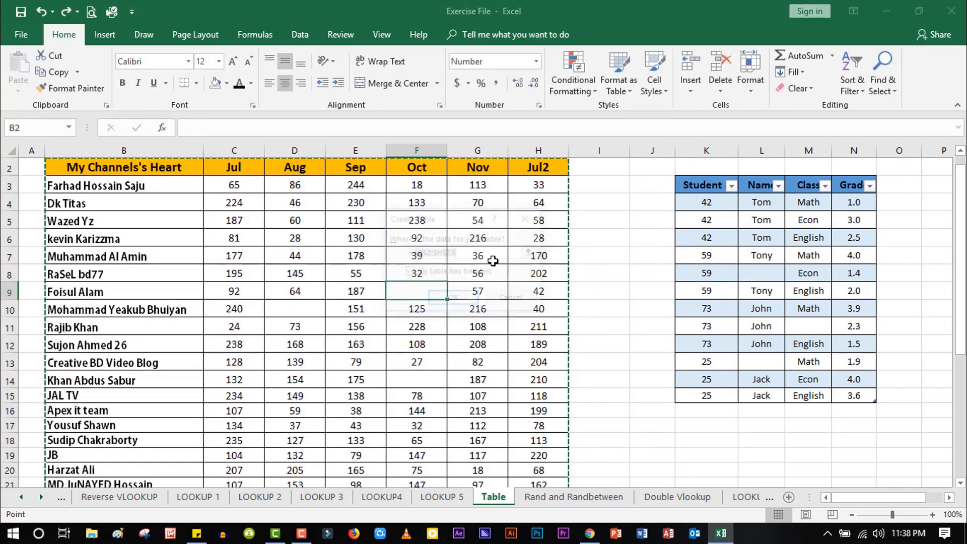
click(454, 299)
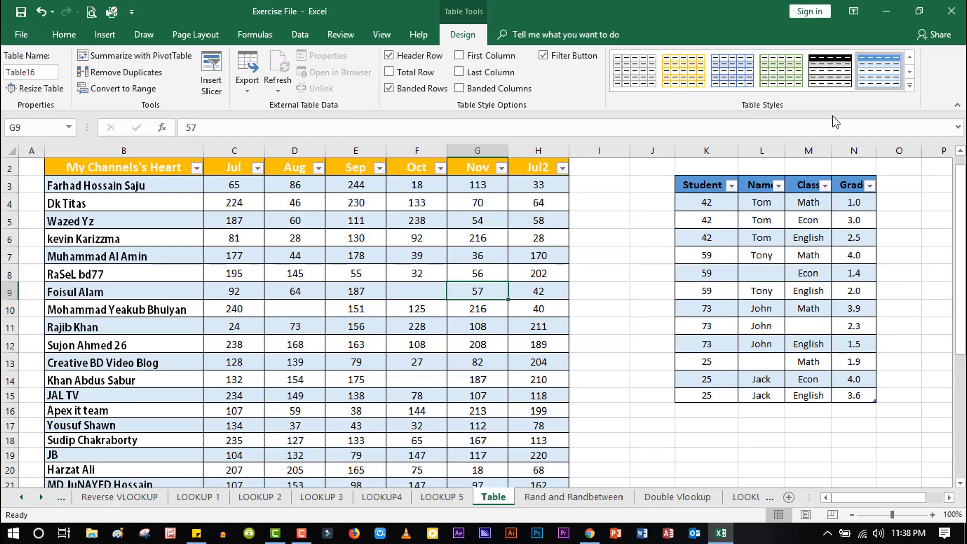
Step: Apply the yellow Medium table style, then cancel out of the New Table Style dialog
click(910, 86)
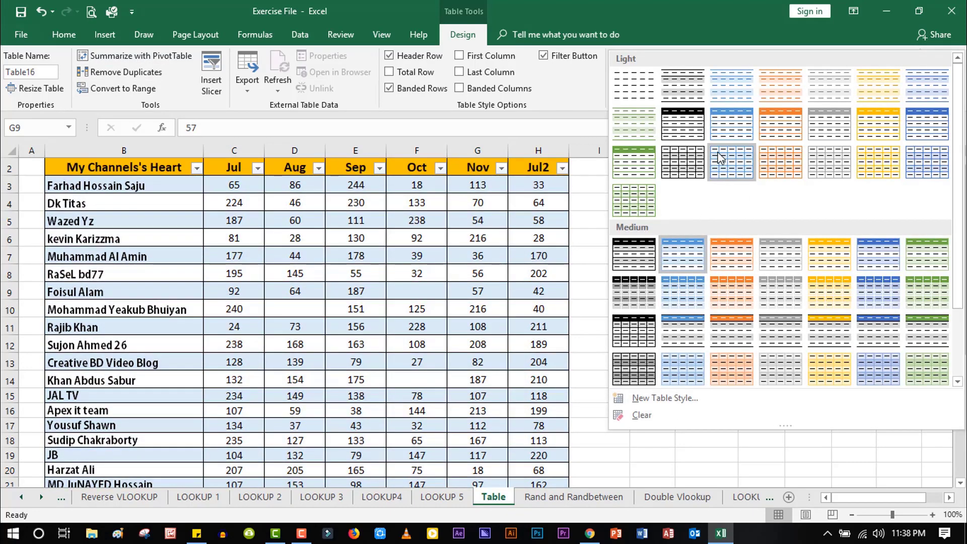
click(840, 301)
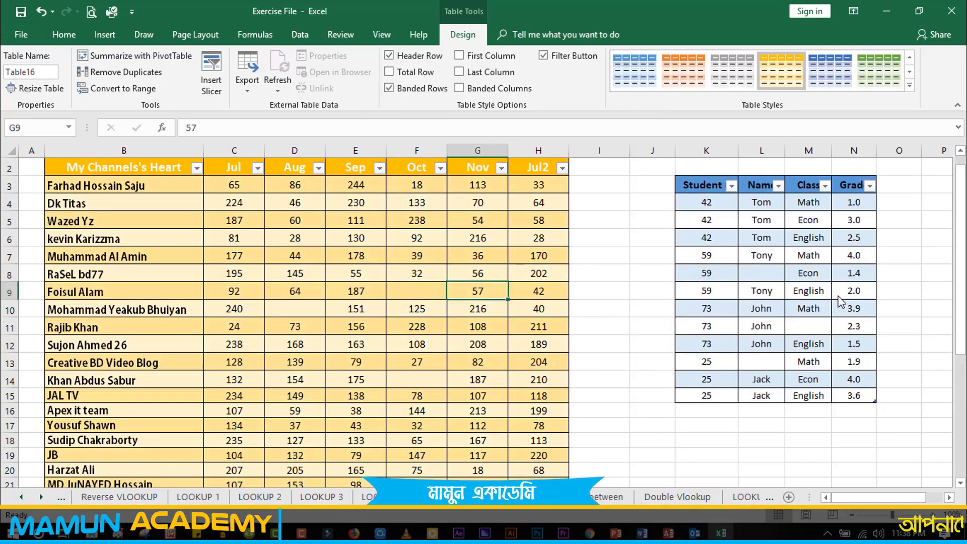
click(910, 85)
click(662, 399)
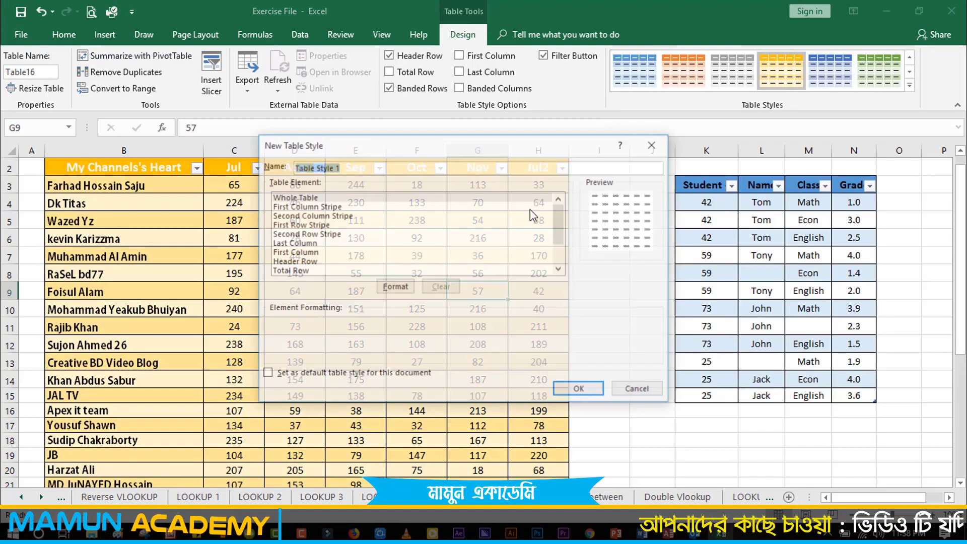
click(453, 246)
click(406, 236)
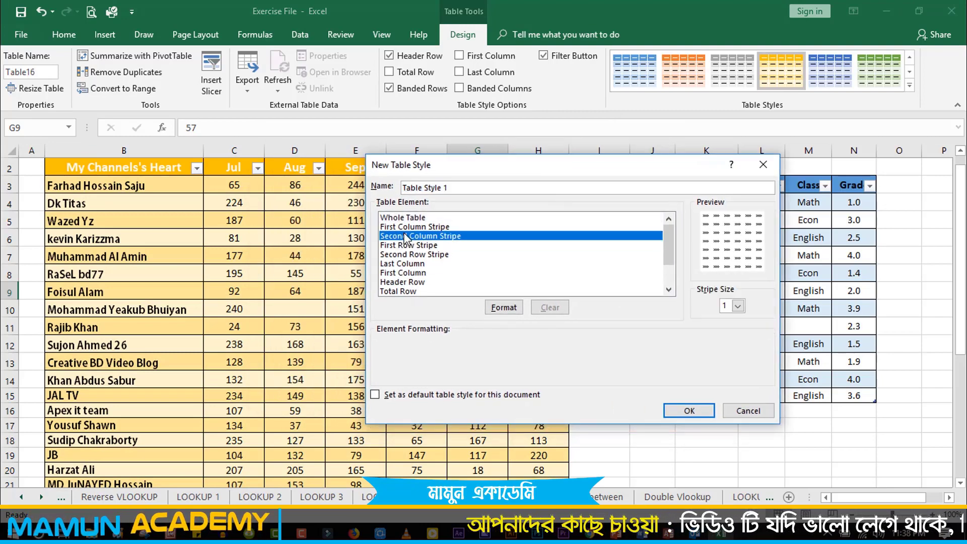
click(748, 411)
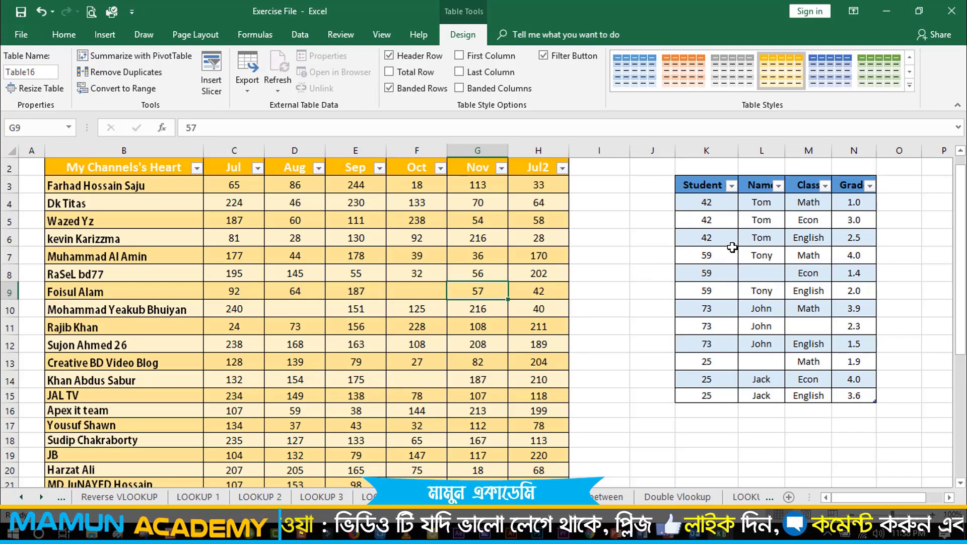
Step: Select cell I3 beside the table's header row
scroll(732, 247, up, 1)
click(600, 182)
key(Down)
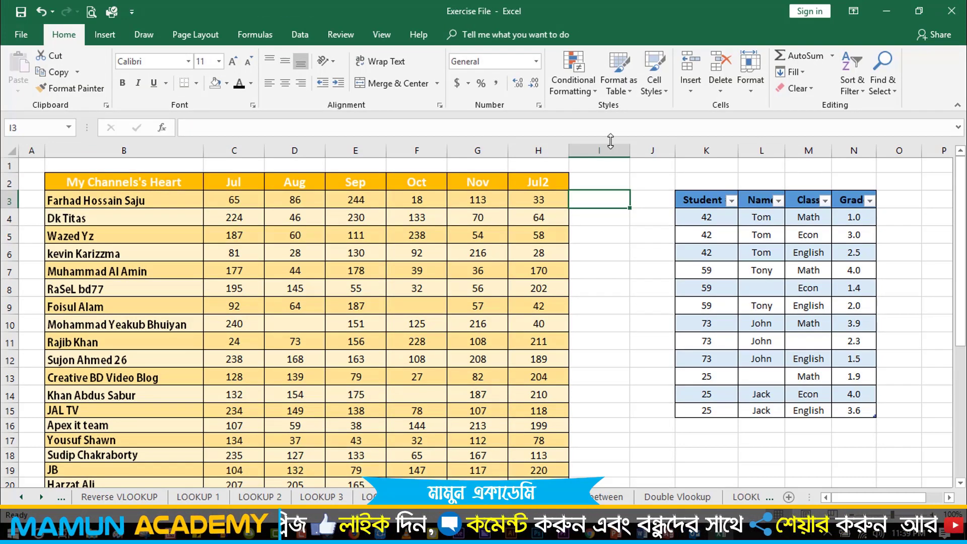
text(=)
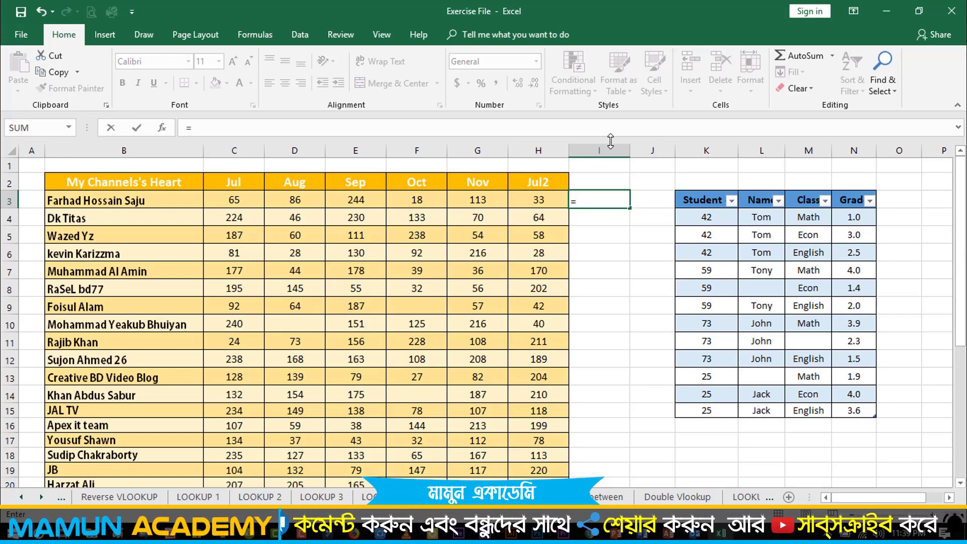
click(245, 200)
text(+)
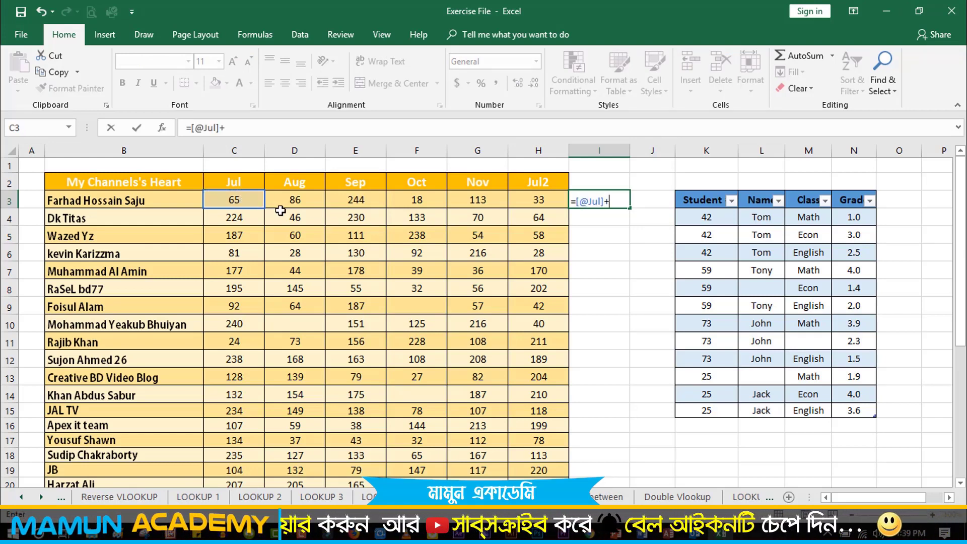
click(296, 199)
key(Return)
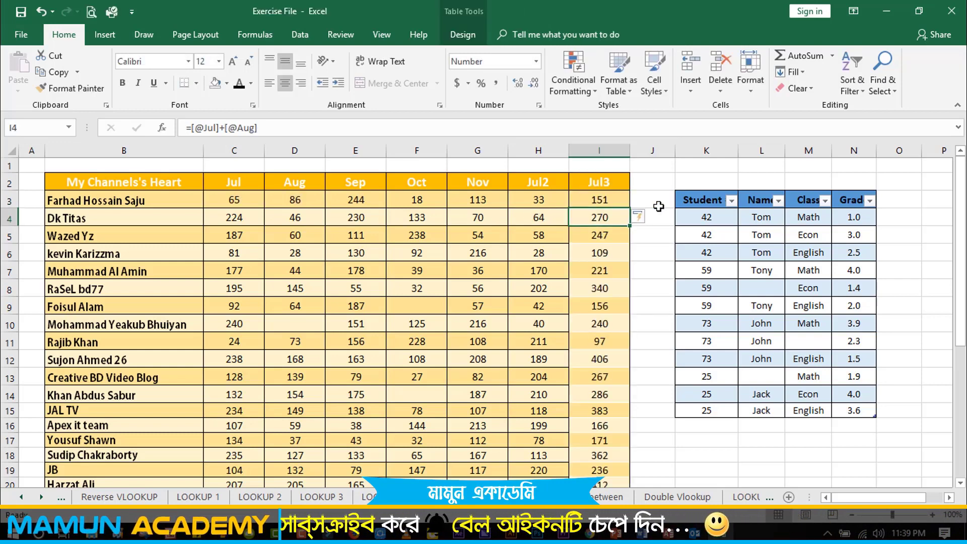
click(653, 201)
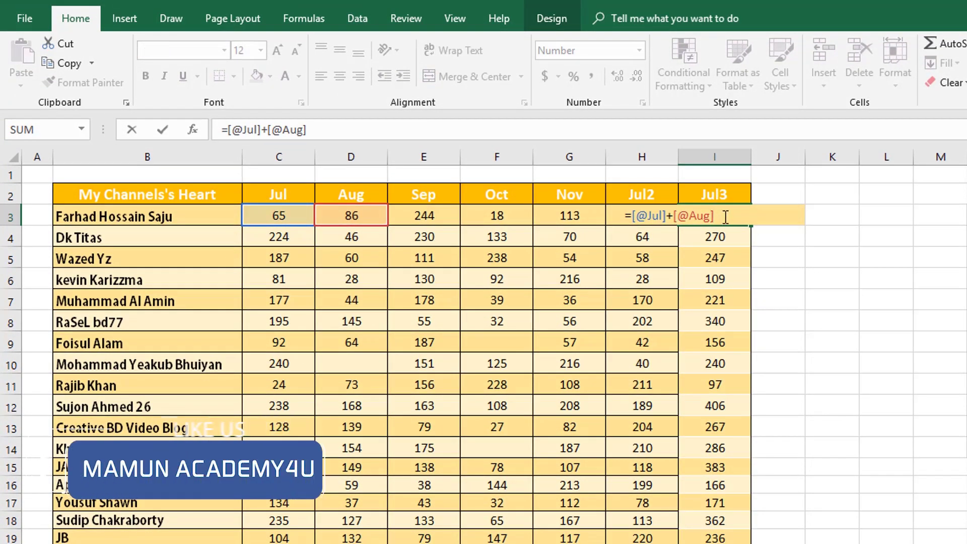
text(+)
click(429, 215)
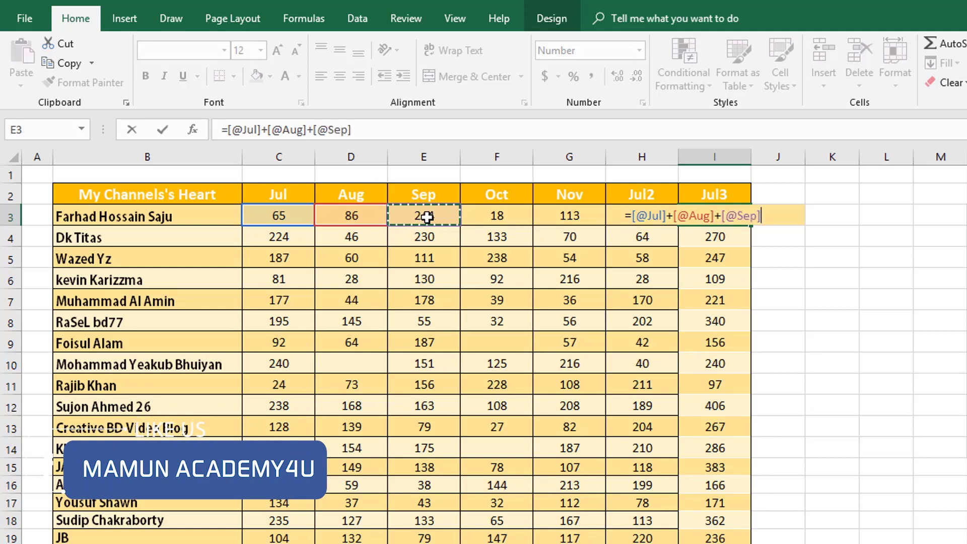
key(Return)
click(731, 216)
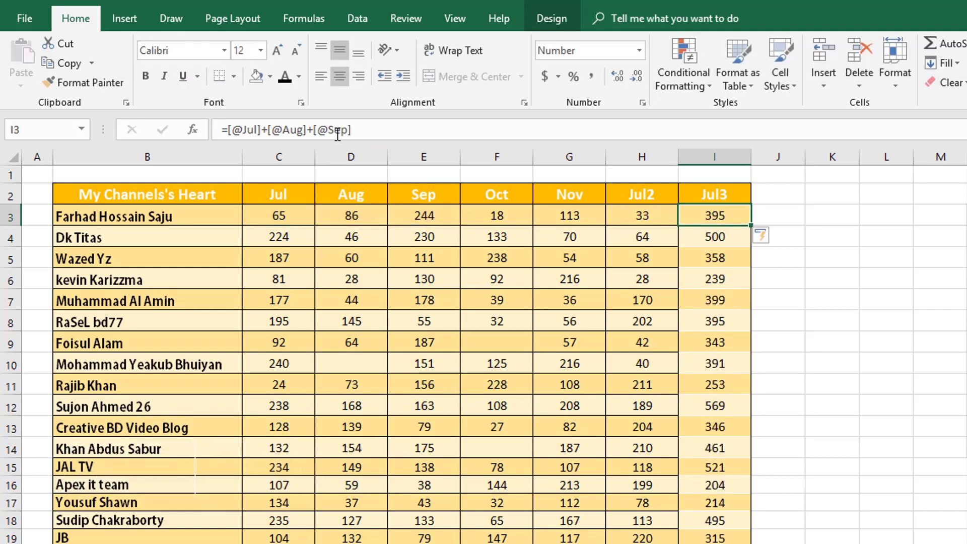
Step: Convert the channel table back to a normal range, confirming with Yes
click(318, 253)
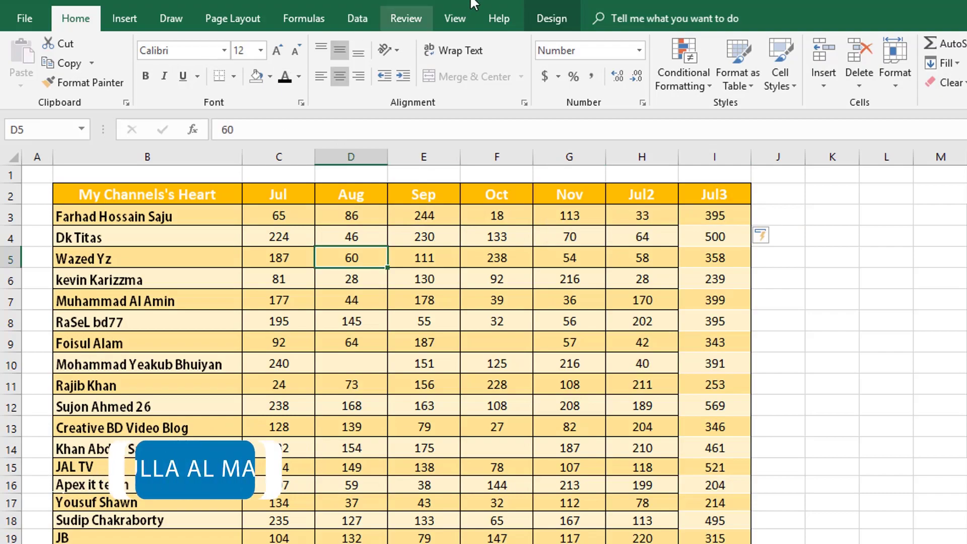
click(526, 28)
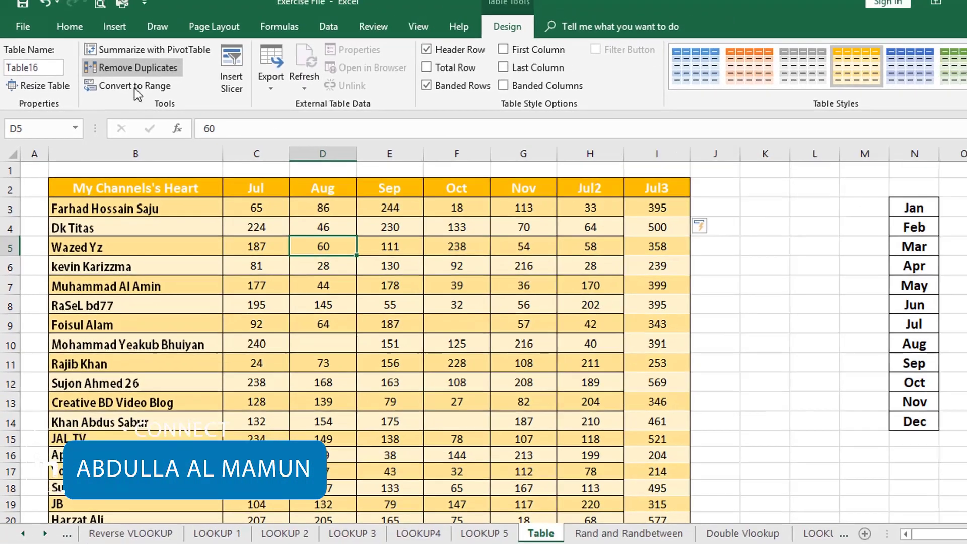
click(134, 87)
click(460, 308)
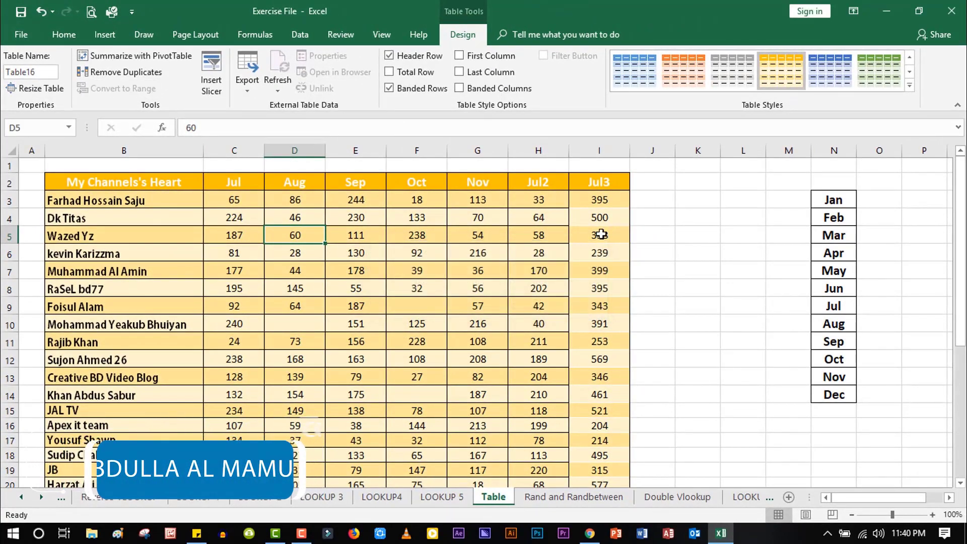
click(608, 212)
Step: Enter =SUM(C3+D3+E3) in J3 to total the first channel's Jul, Aug and Sep, giving 395
click(651, 199)
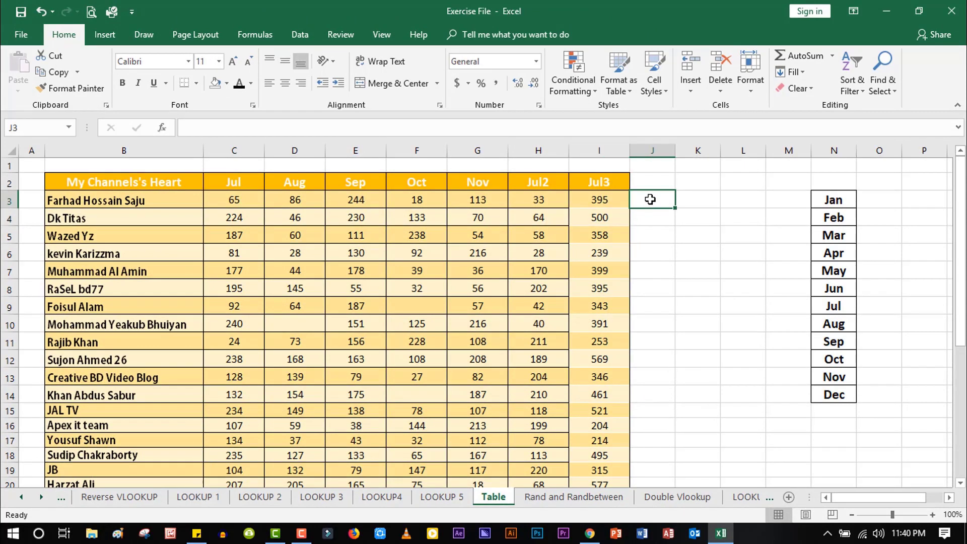
text(=sum)
key(Tab)
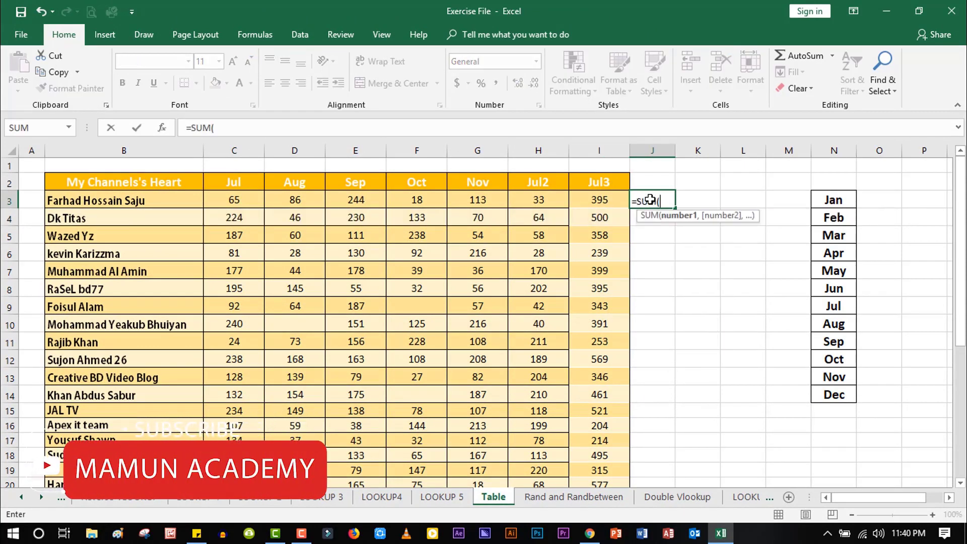
click(252, 200)
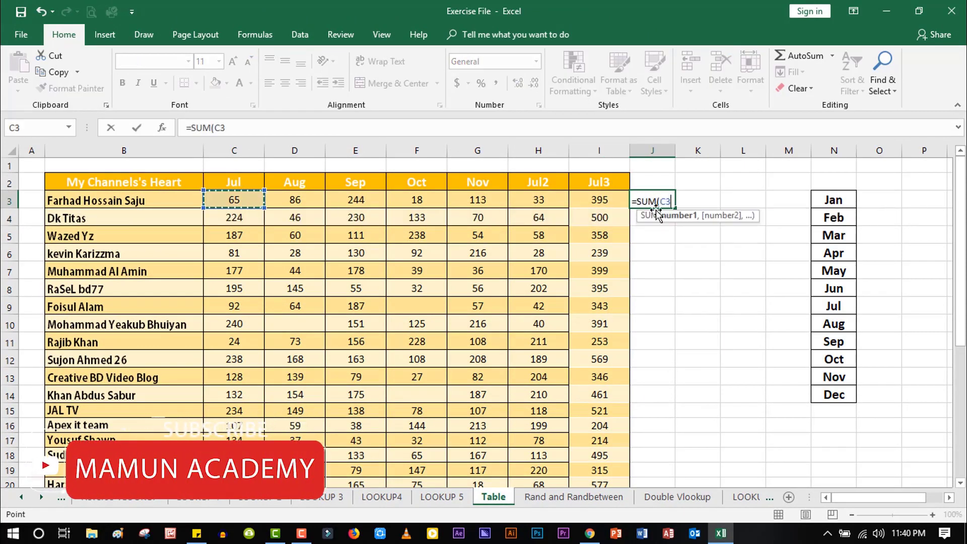
text(+)
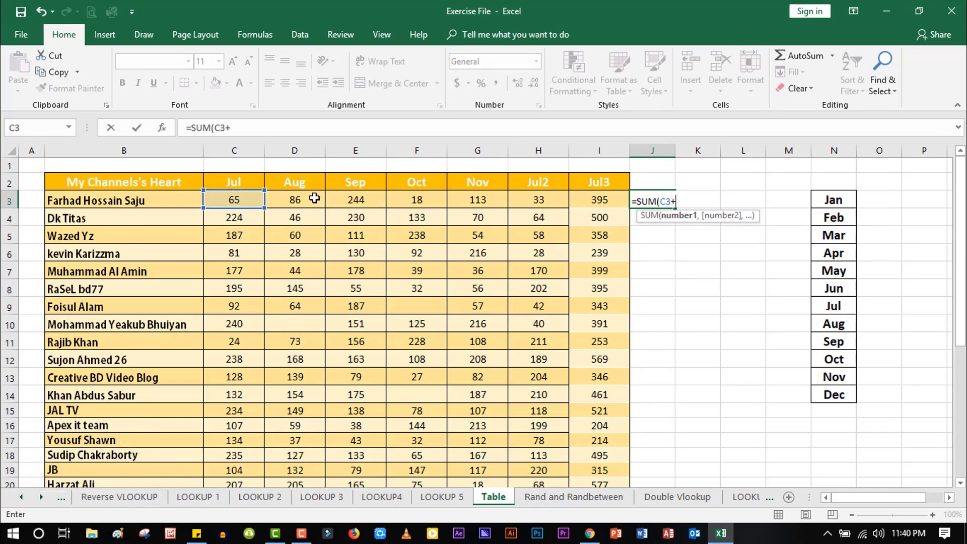
click(314, 198)
text(+)
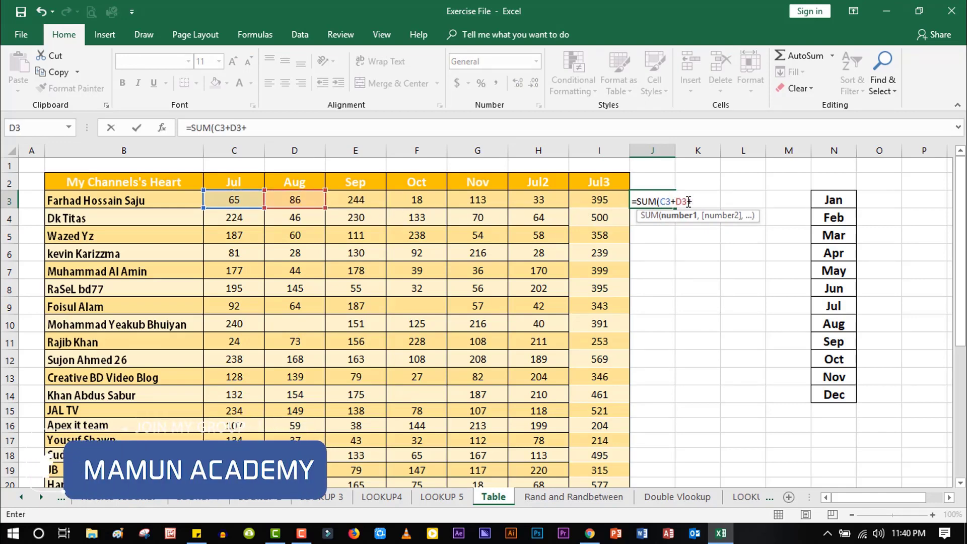
click(358, 199)
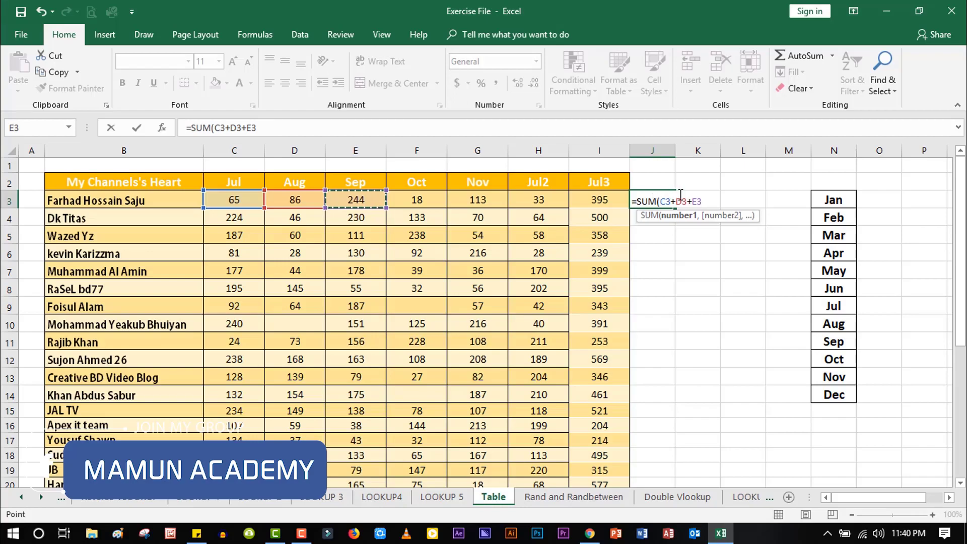
text())
key(Return)
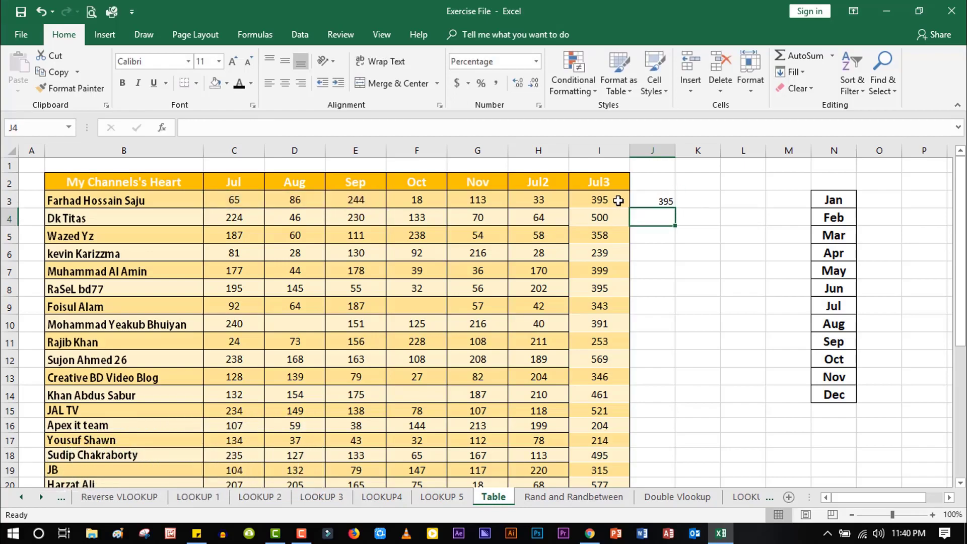
click(593, 207)
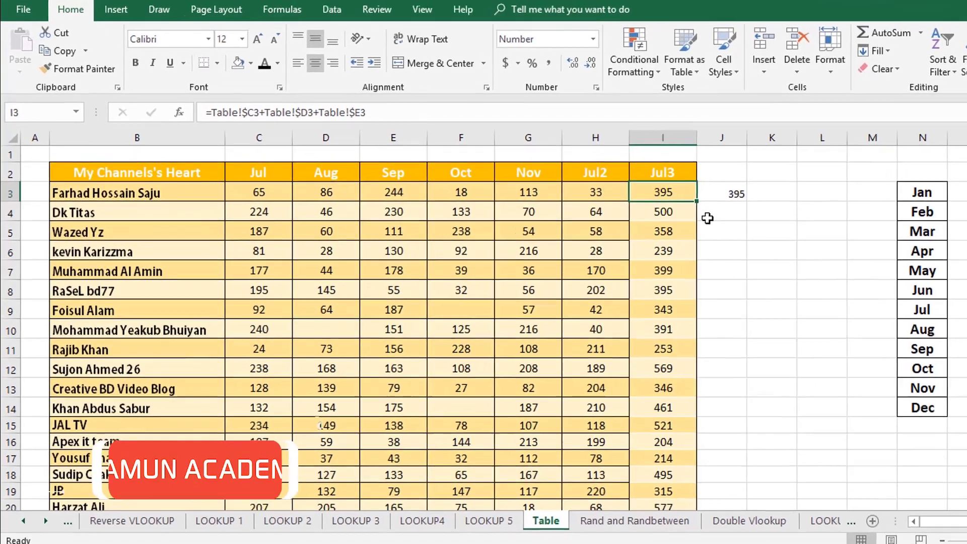
Step: Check I3's Jul3 formula without changing it, then show the Insert ribbon commands
key(F2)
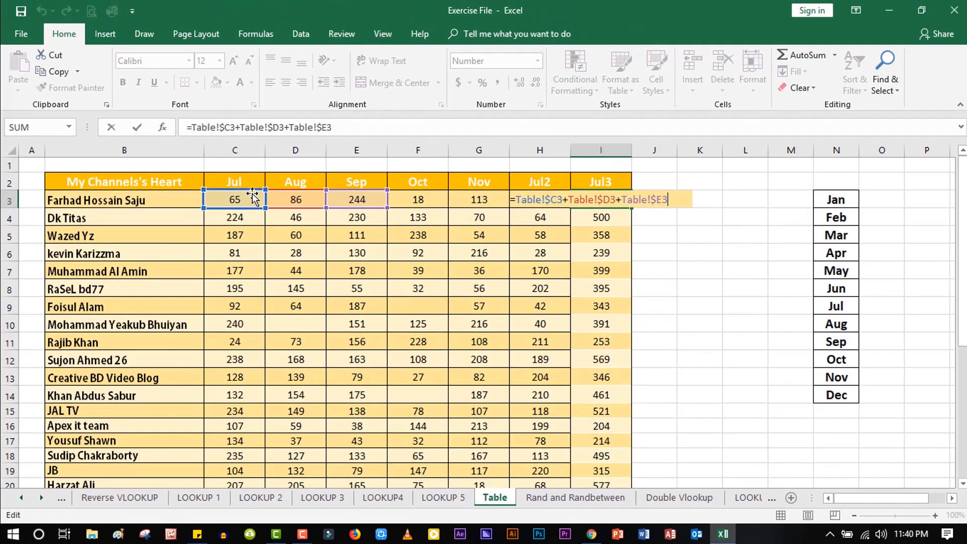
key(Return)
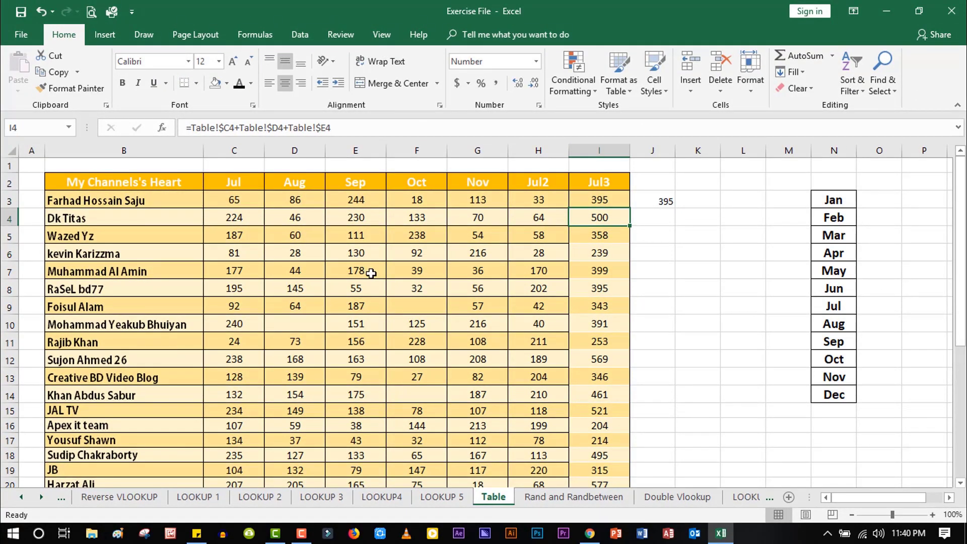
click(104, 36)
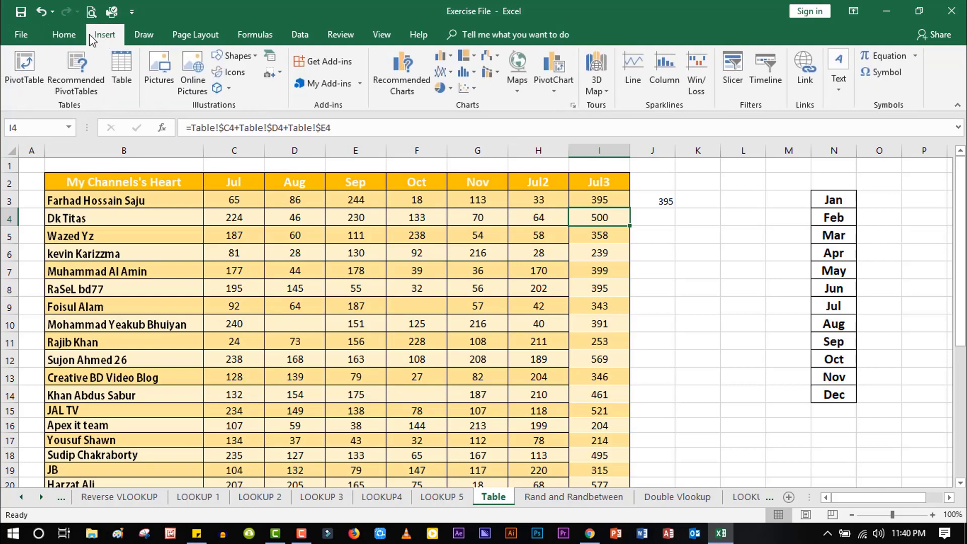